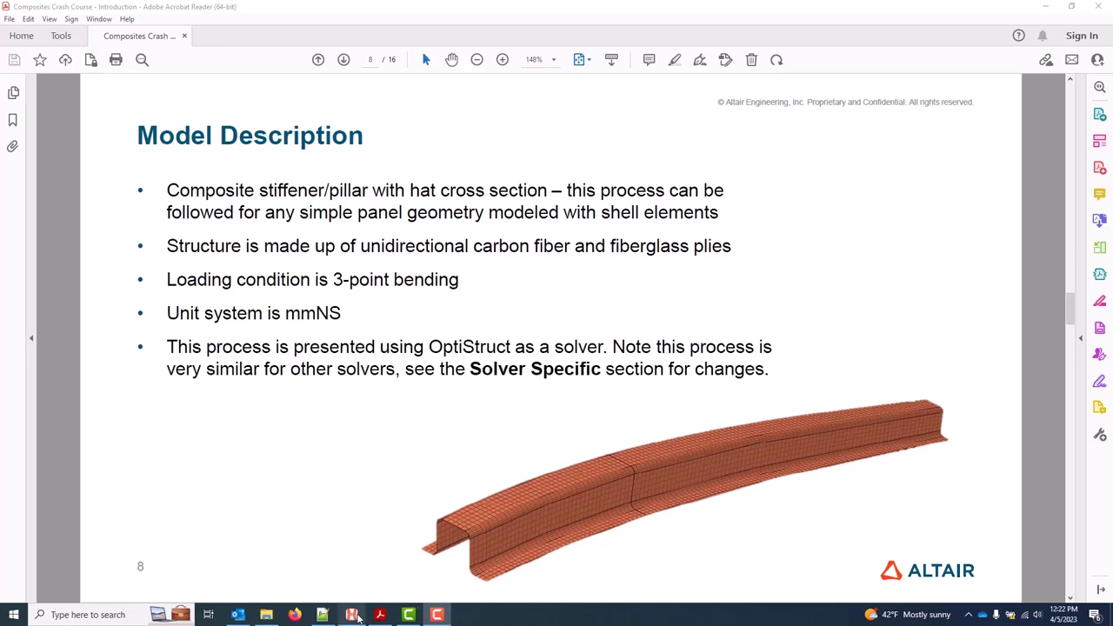
Open the HyperMesh model file hat_geometry.hm.
left_click(353, 615)
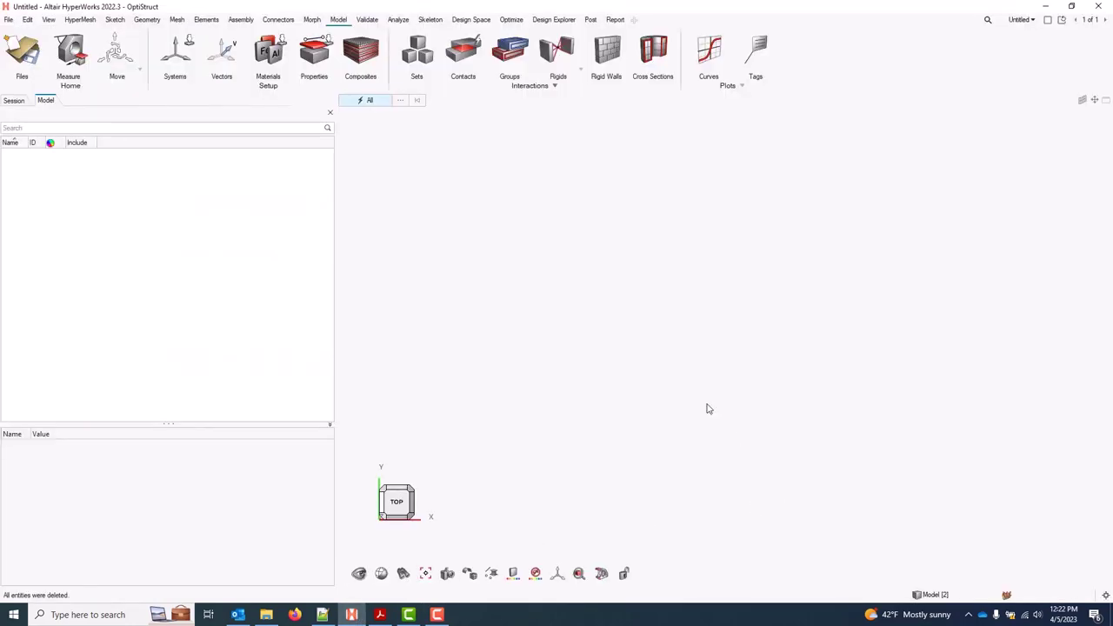
left_click(8, 19)
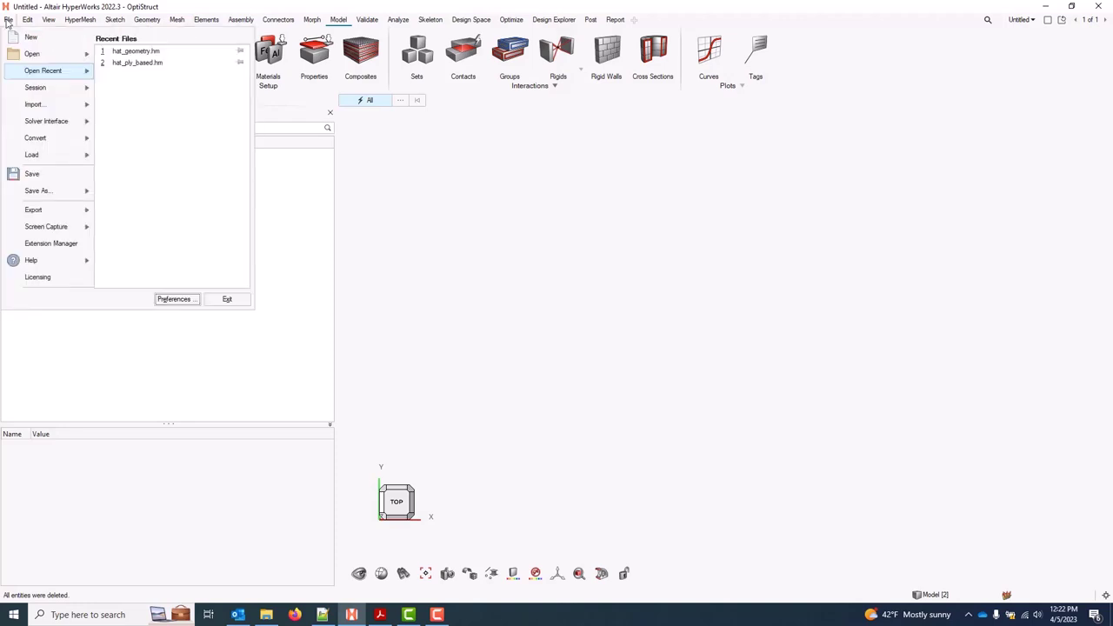
mouse_move(42, 60)
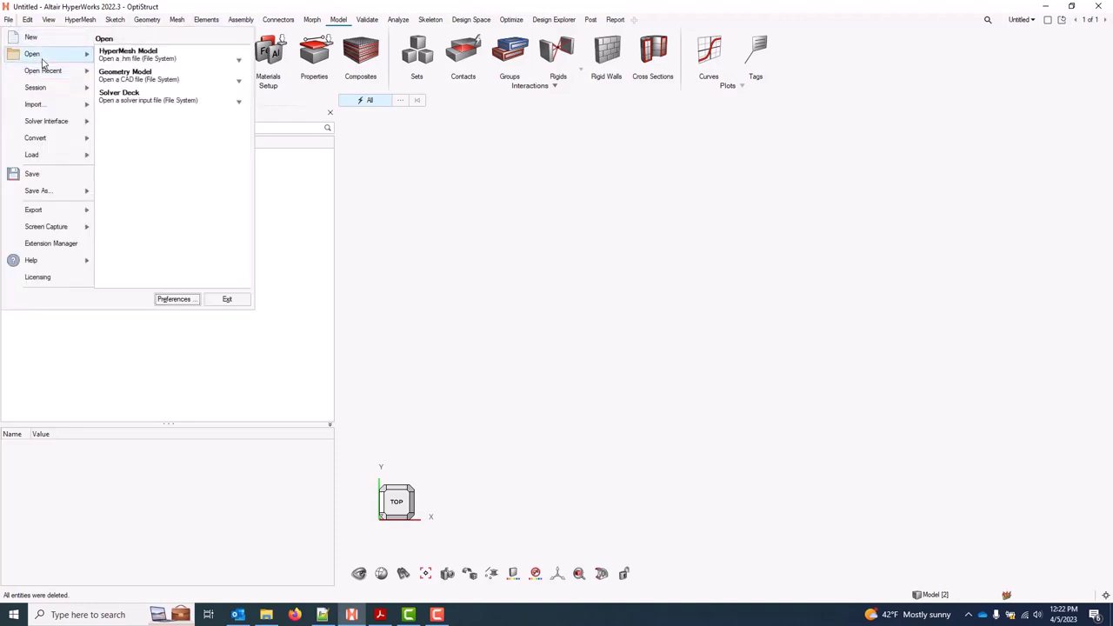
left_click(193, 53)
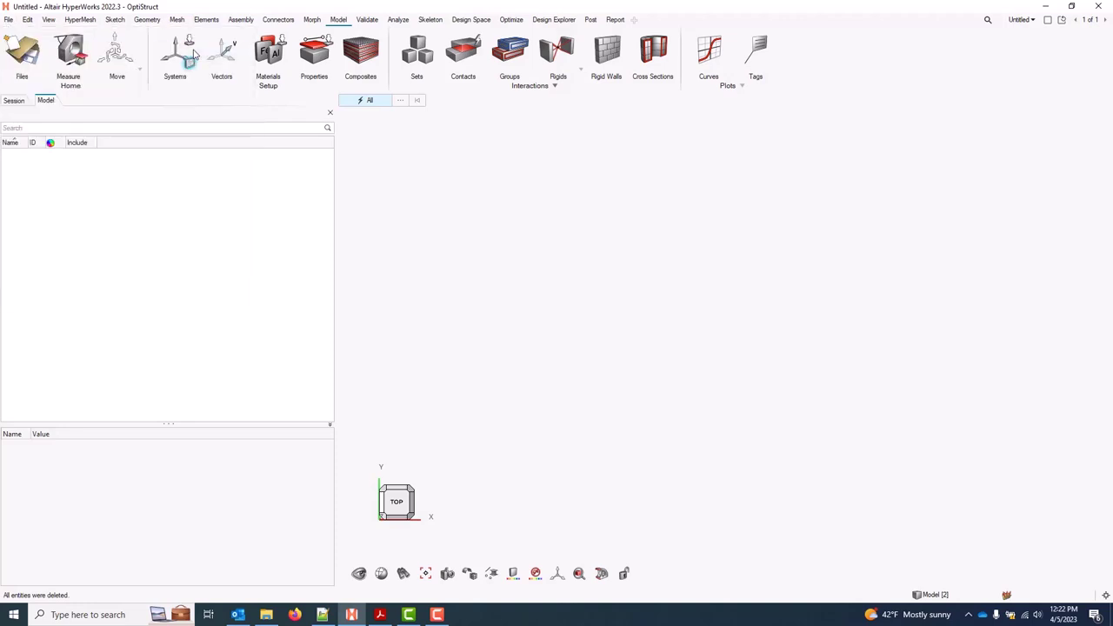
left_click(197, 99)
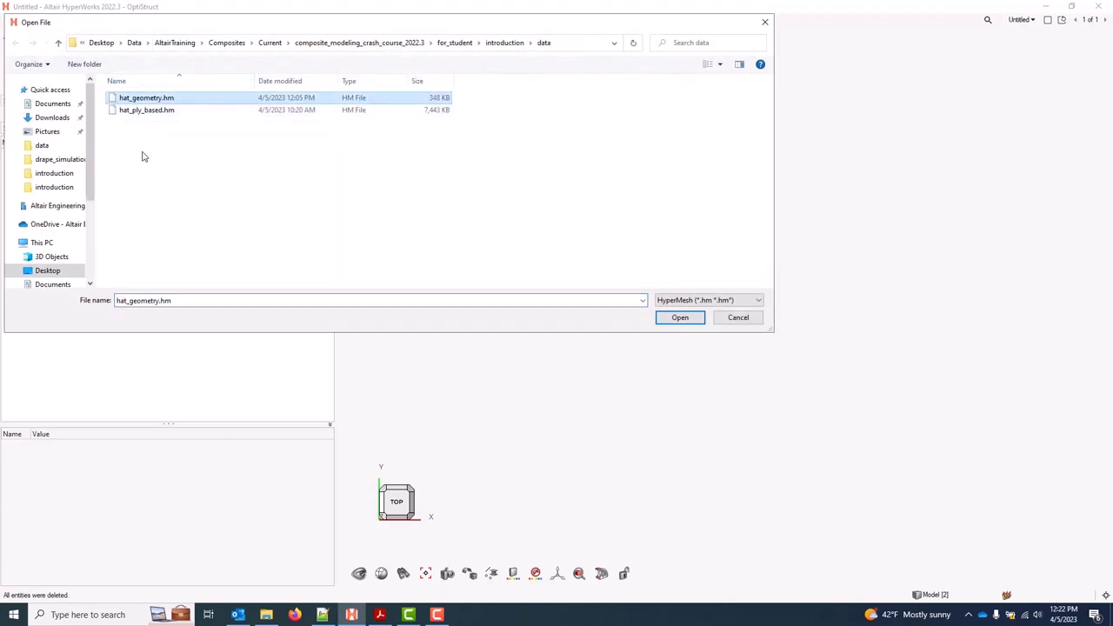
left_click(680, 317)
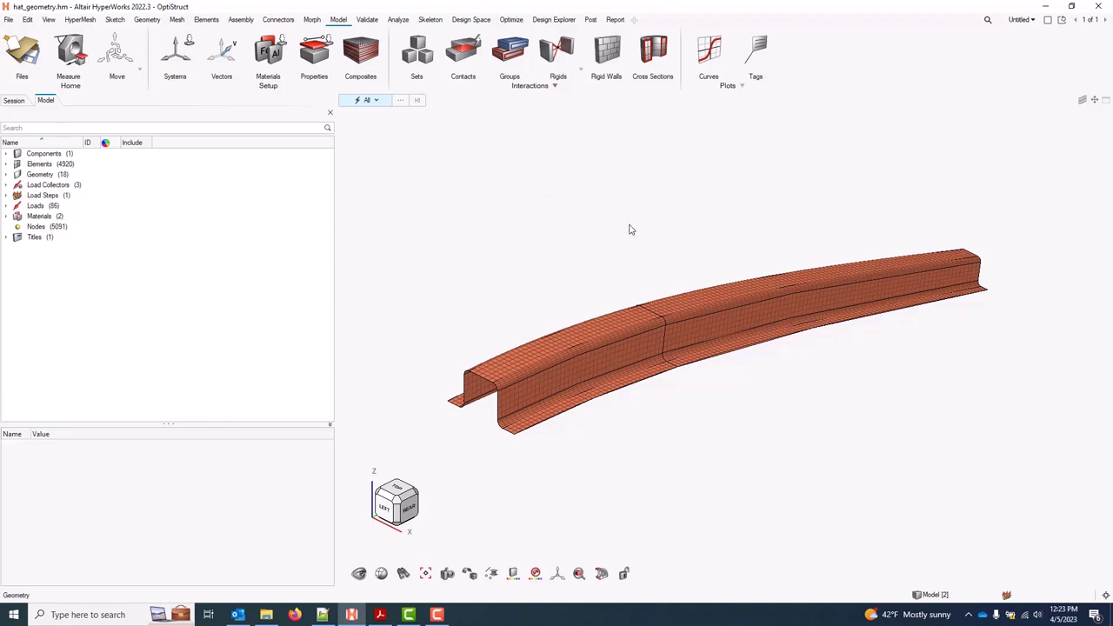
Show the Composites browser and look through its Create, Orient and Absorb options without choosing one.
left_click(372, 53)
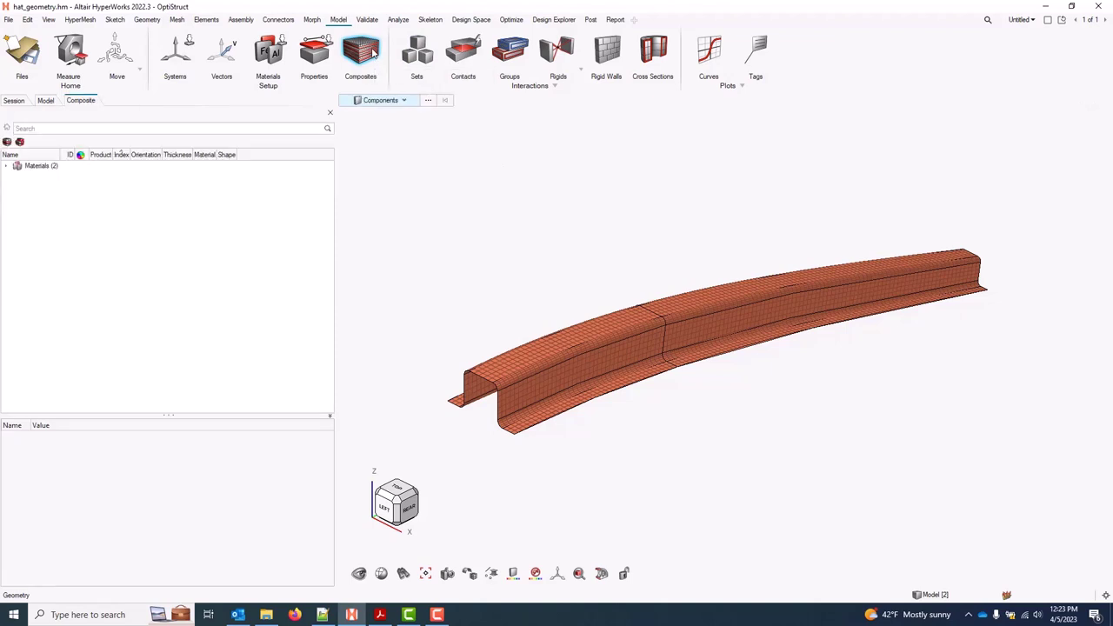
right_click(174, 230)
mouse_move(198, 233)
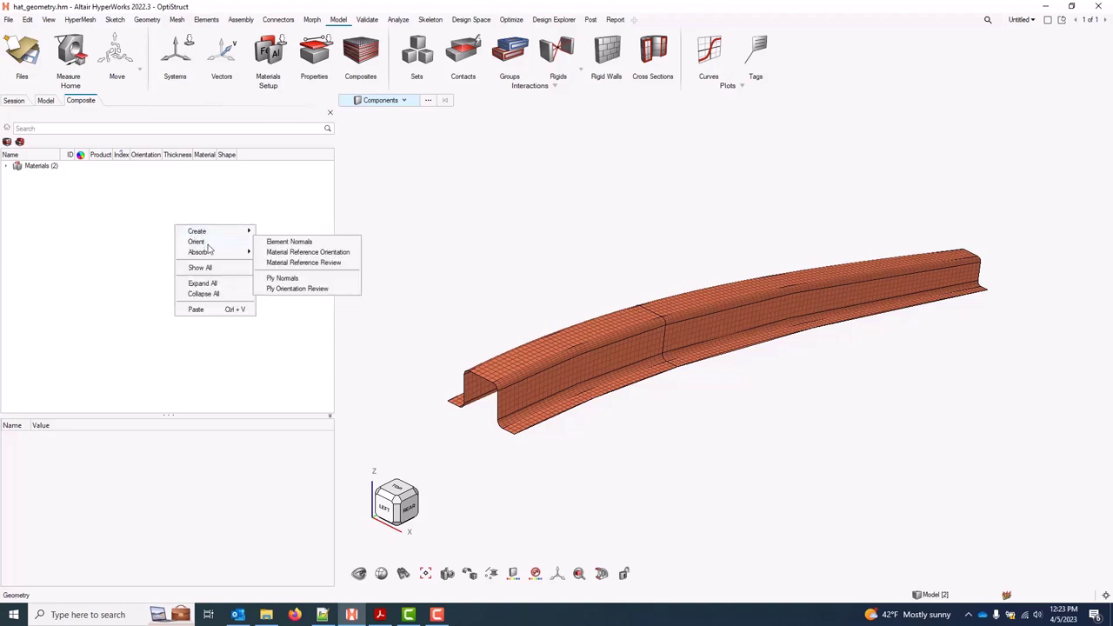
mouse_move(215, 255)
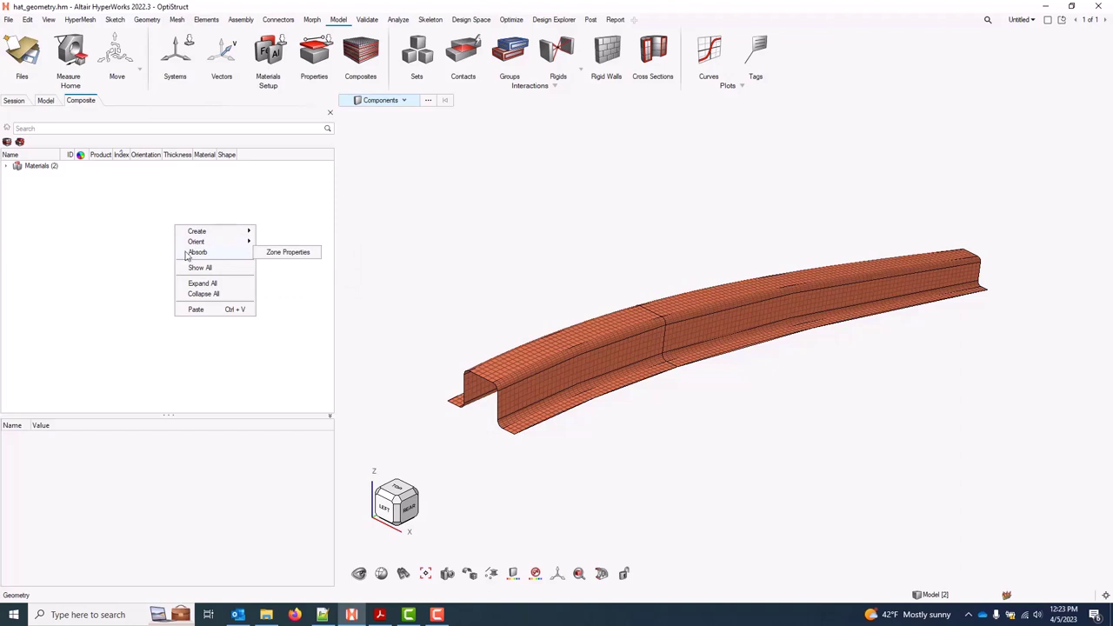
left_click(134, 259)
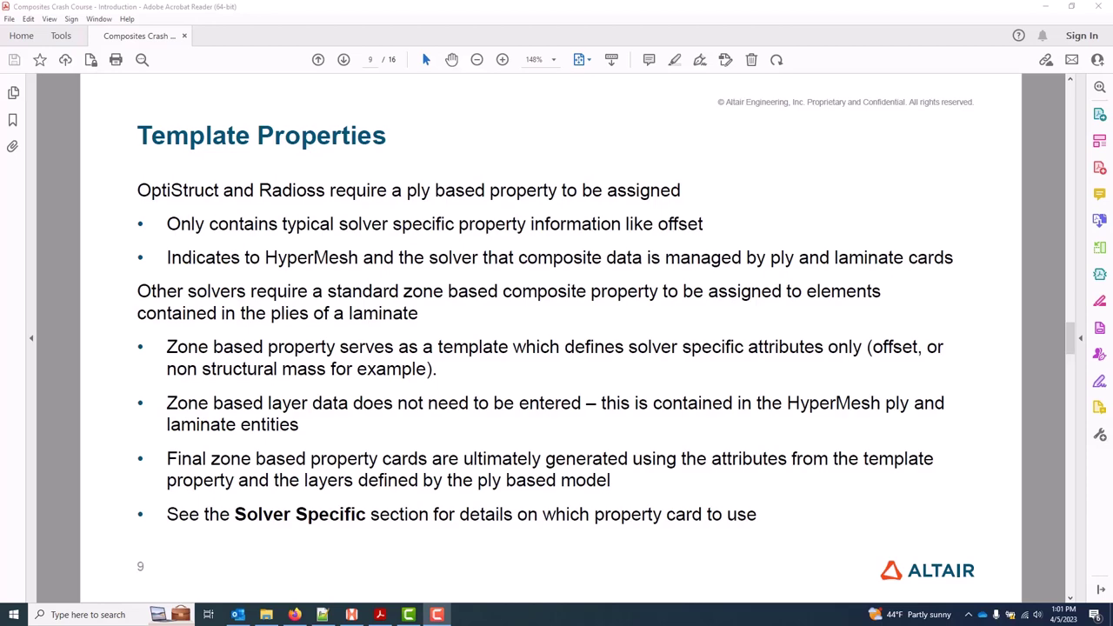
Create a new composite property, property1, from the Composite browser.
left_click(351, 615)
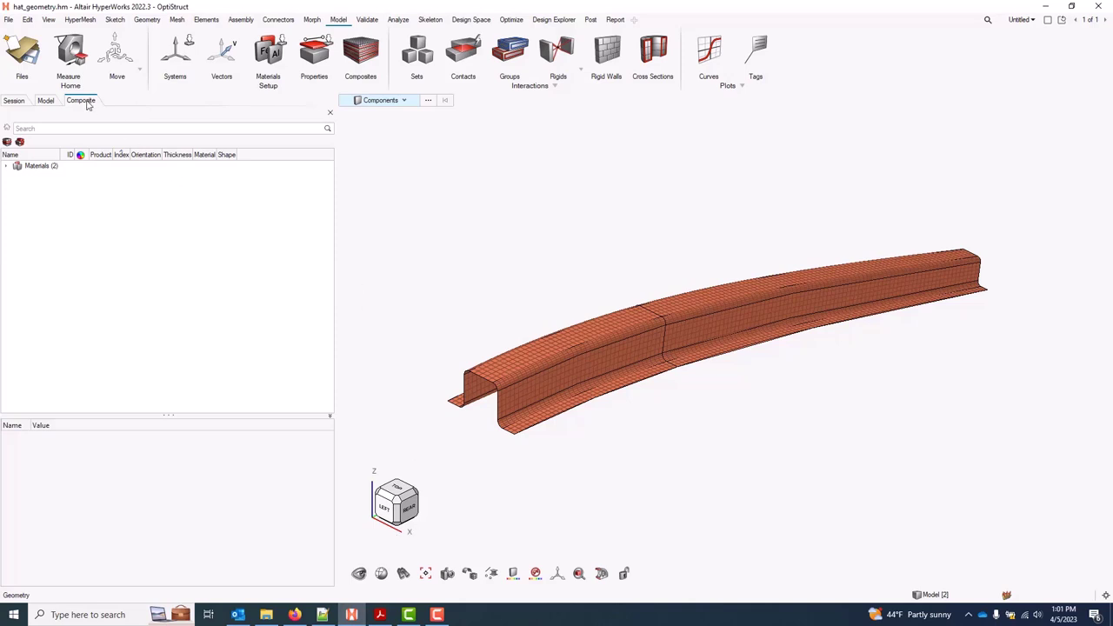
right_click(137, 225)
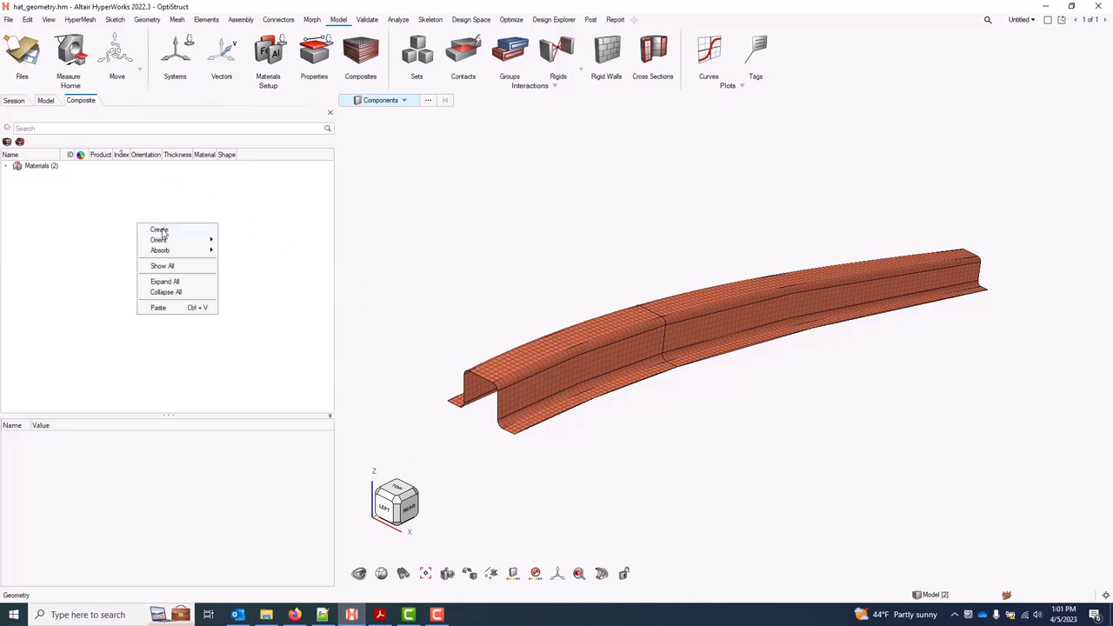
mouse_move(162, 233)
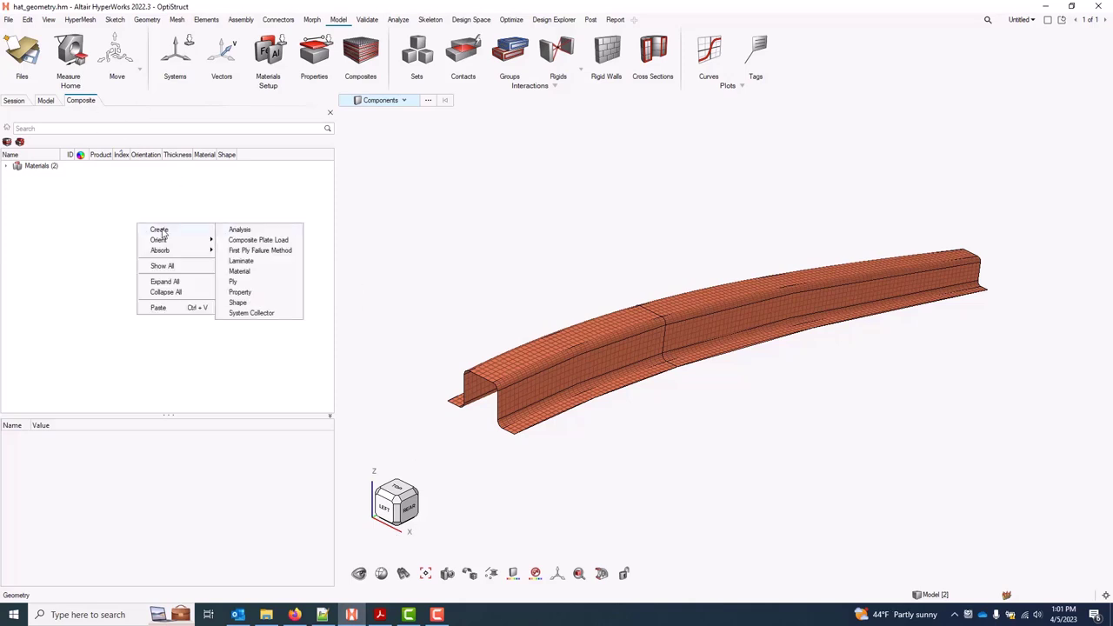
left_click(265, 294)
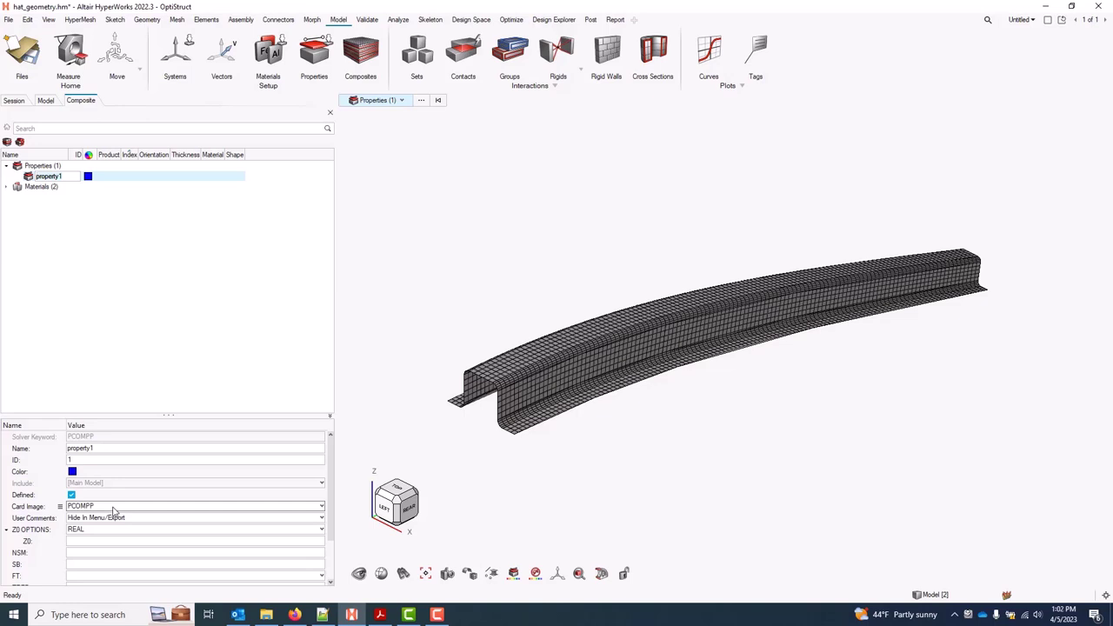
Assign property1 to the beam component.
left_click(124, 178, "ctrl")
left_click(123, 178)
right_click(124, 178)
left_click(159, 200)
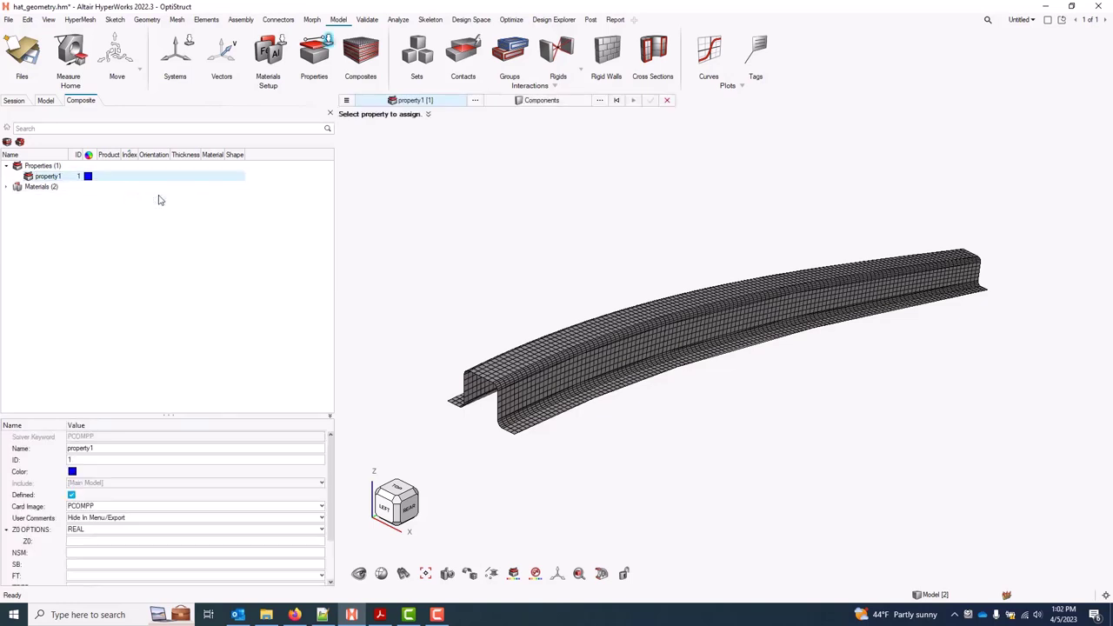
left_click(606, 355)
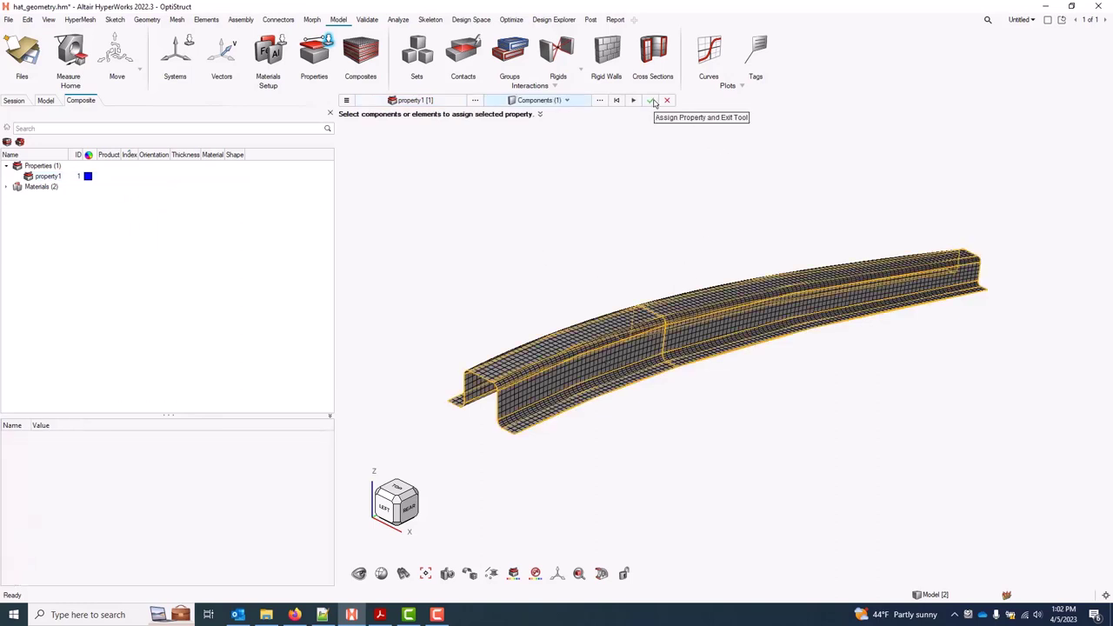
left_click(653, 101)
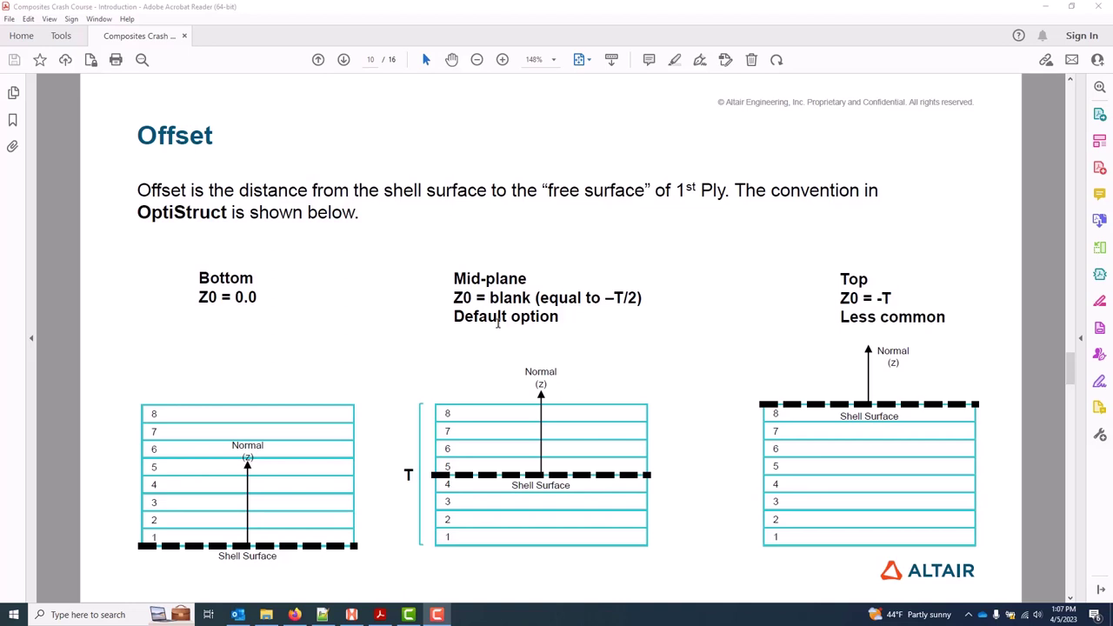
Set template_property's Z0 offset to 0.0 in the entity editor.
left_click(351, 615)
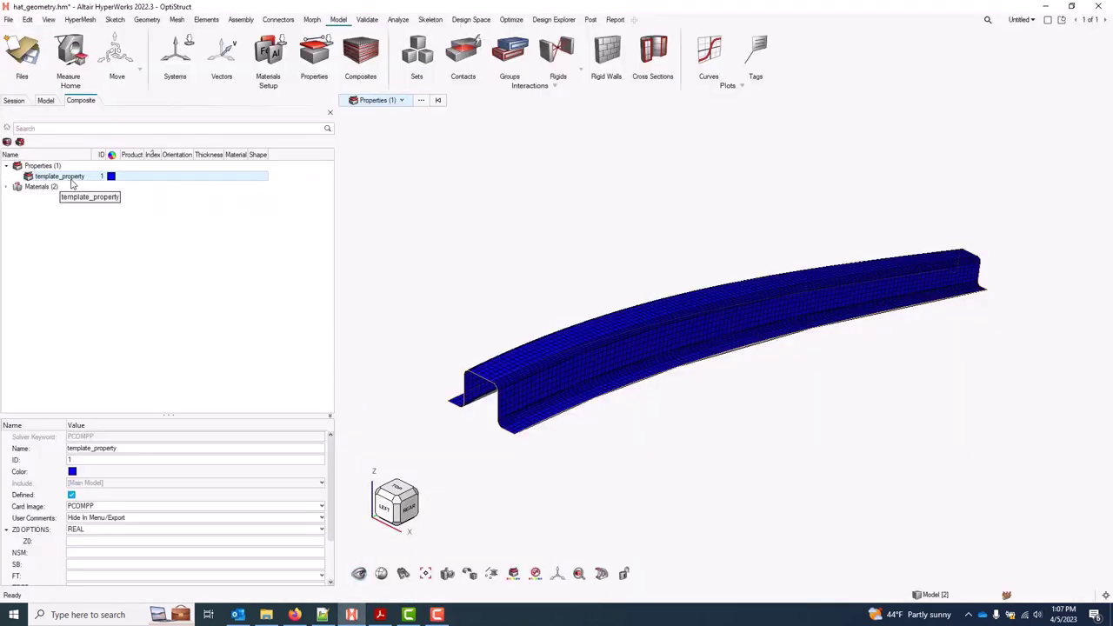
left_click(115, 542)
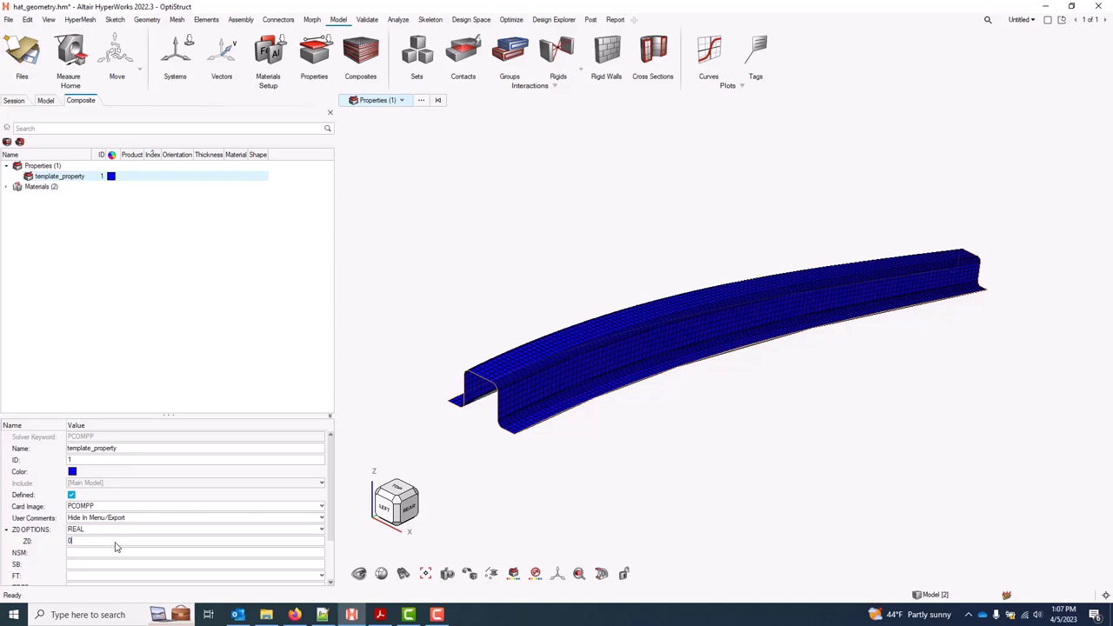
key("Return")
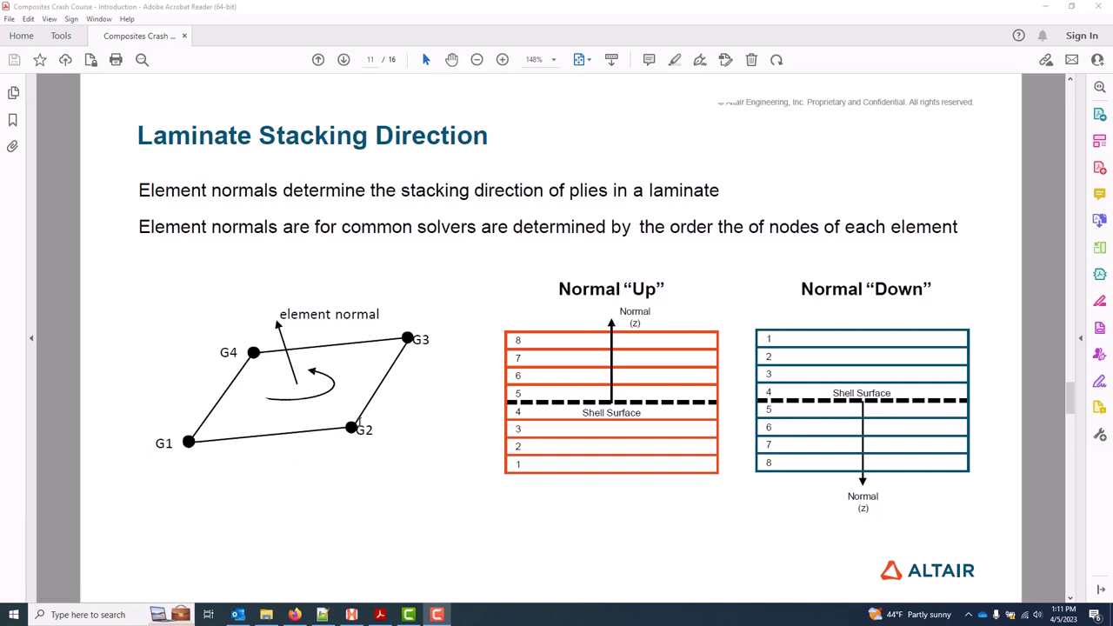
Open Material Reference Orientation and select all of the beam's elements.
left_click(352, 614)
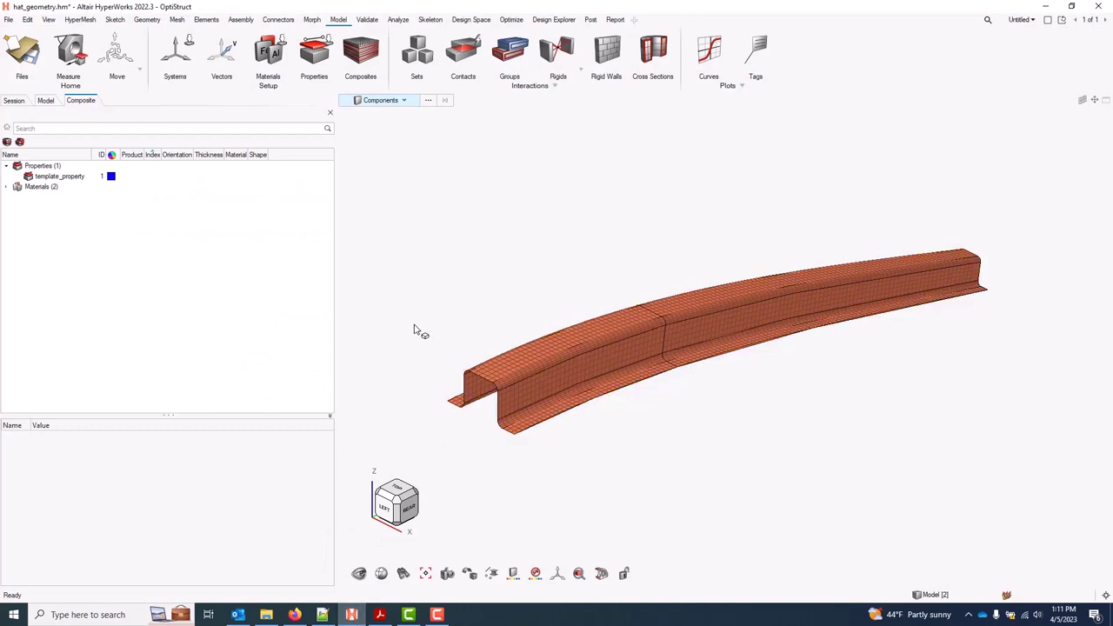
right_click(155, 258)
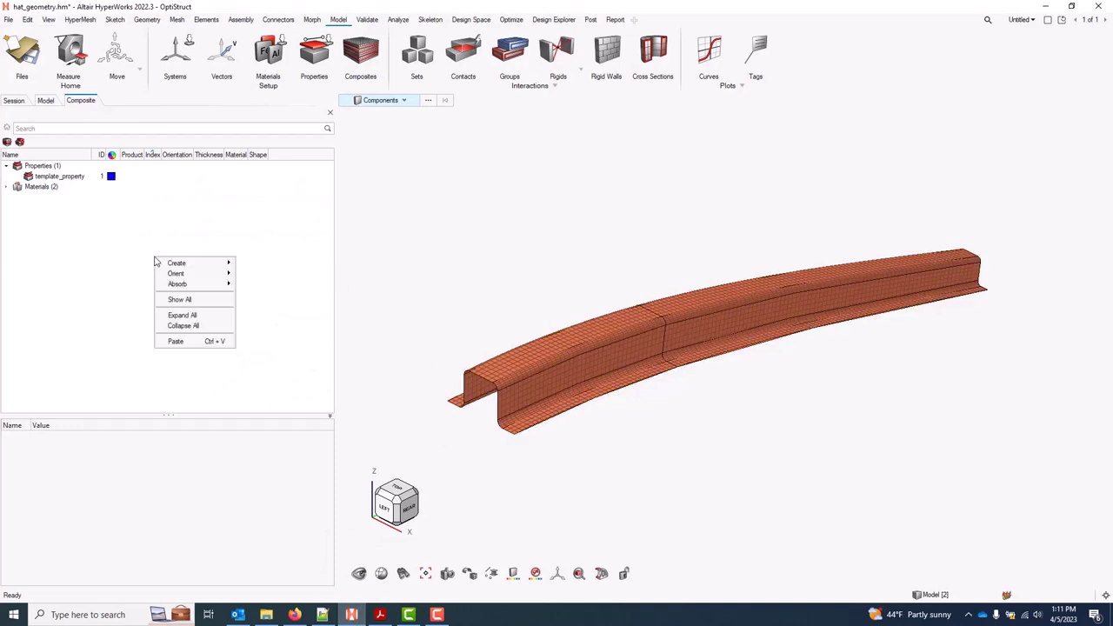
mouse_move(187, 274)
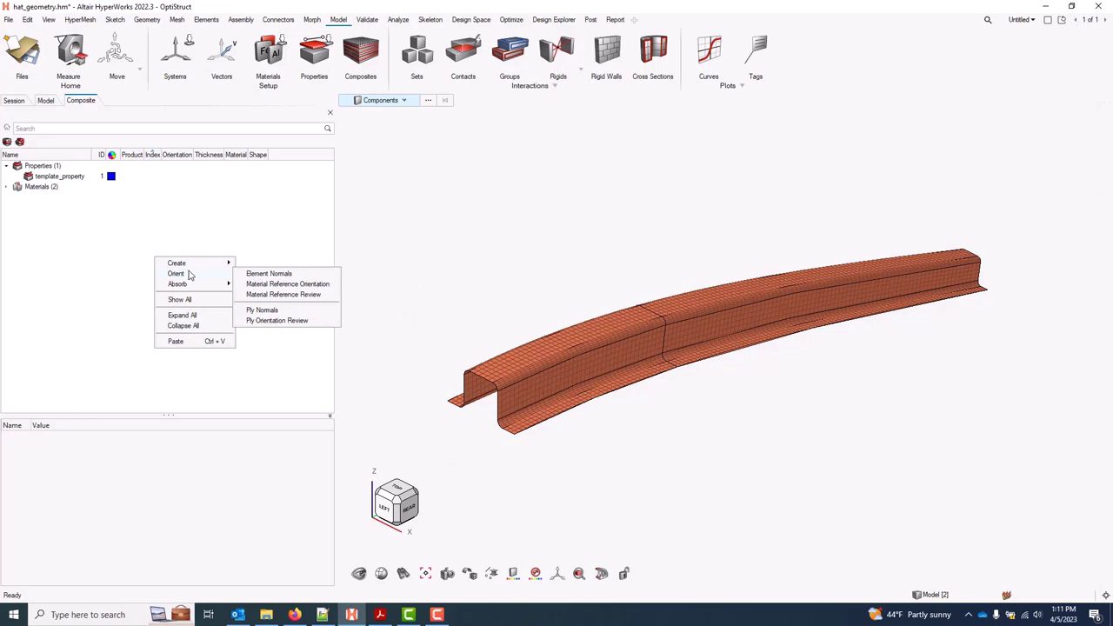
left_click(304, 277)
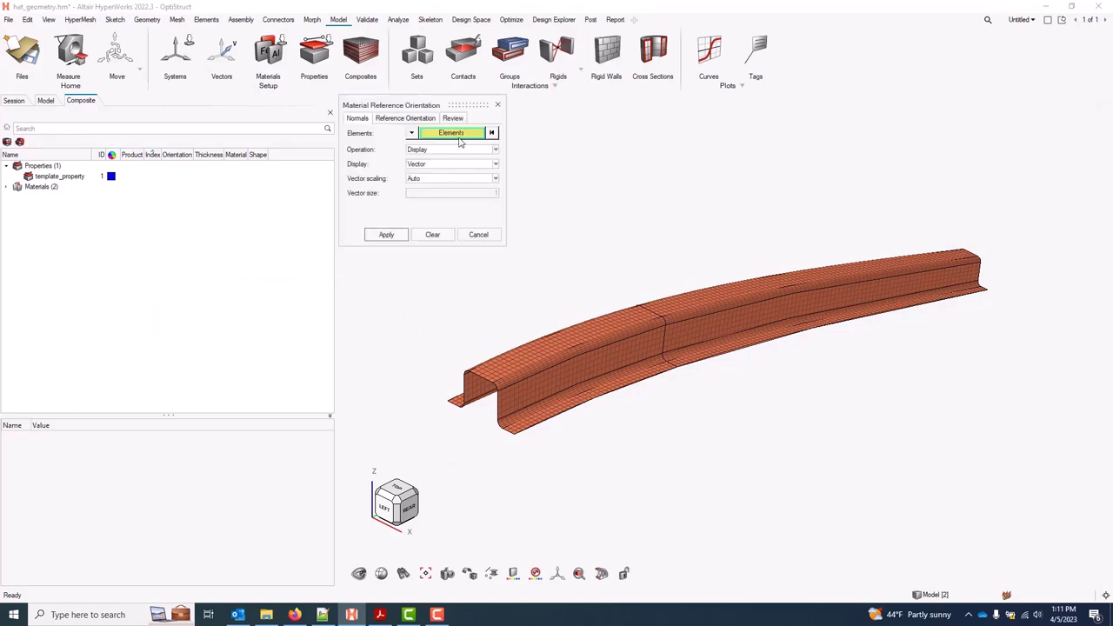
left_click(461, 137)
left_click_drag(396, 185, 1074, 459)
left_click(608, 145)
Display the material orientation as vectors on all elements.
left_click(475, 153)
left_click(475, 155)
left_click(390, 240)
scroll(543, 398, "up", 8)
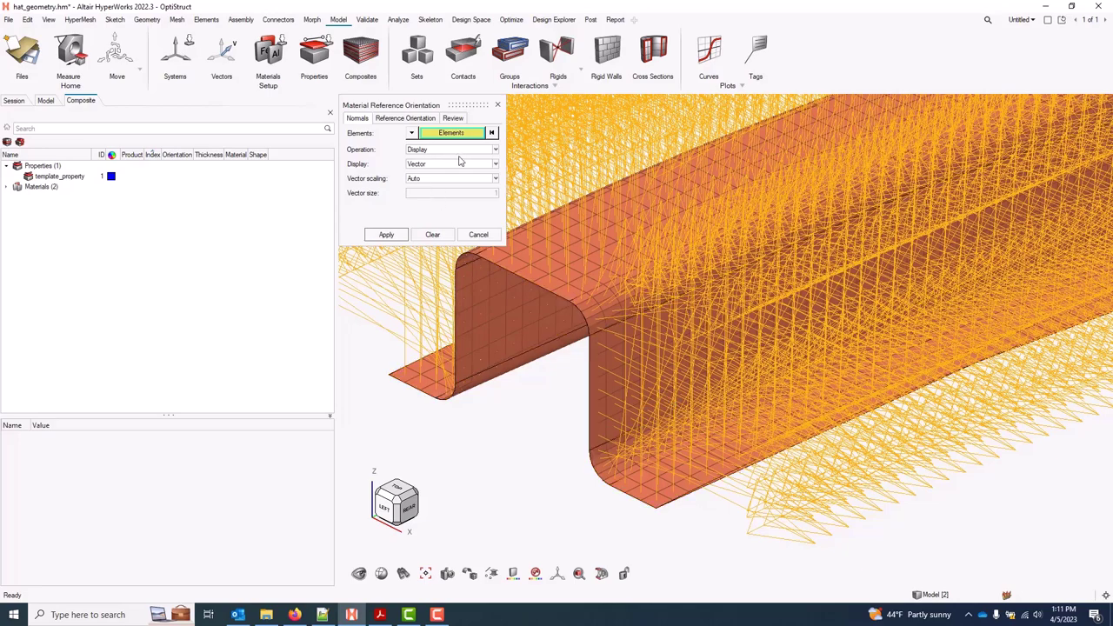
scroll(536, 404, "down", 2)
scroll(536, 407, "down", 3)
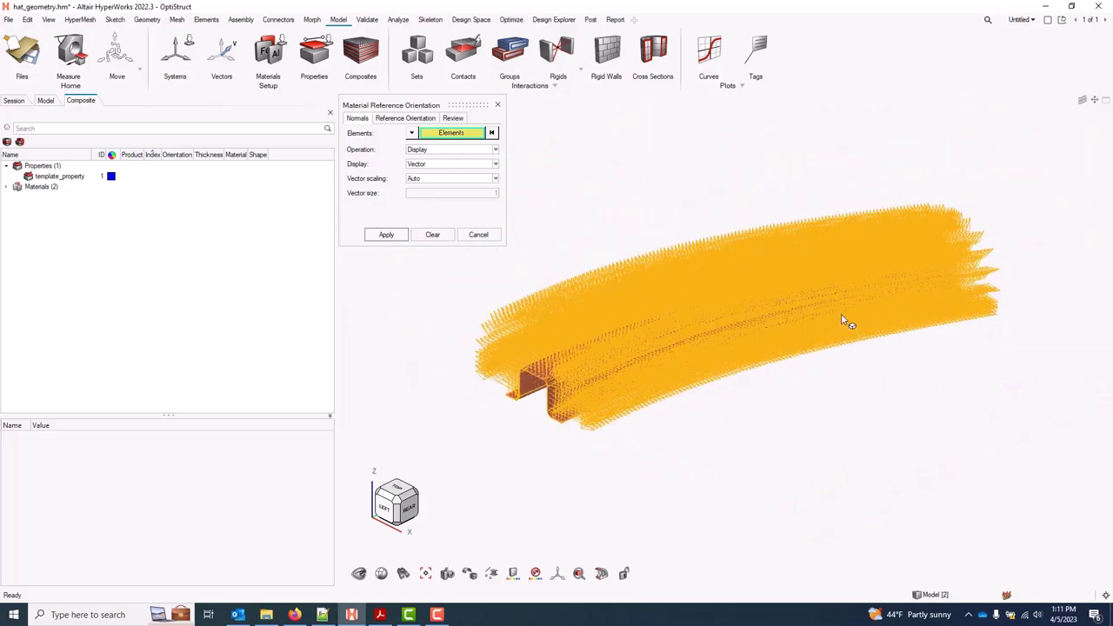
Show the material orientation colour-coded on the elements.
left_click(453, 165)
left_click(425, 174)
left_click(386, 234)
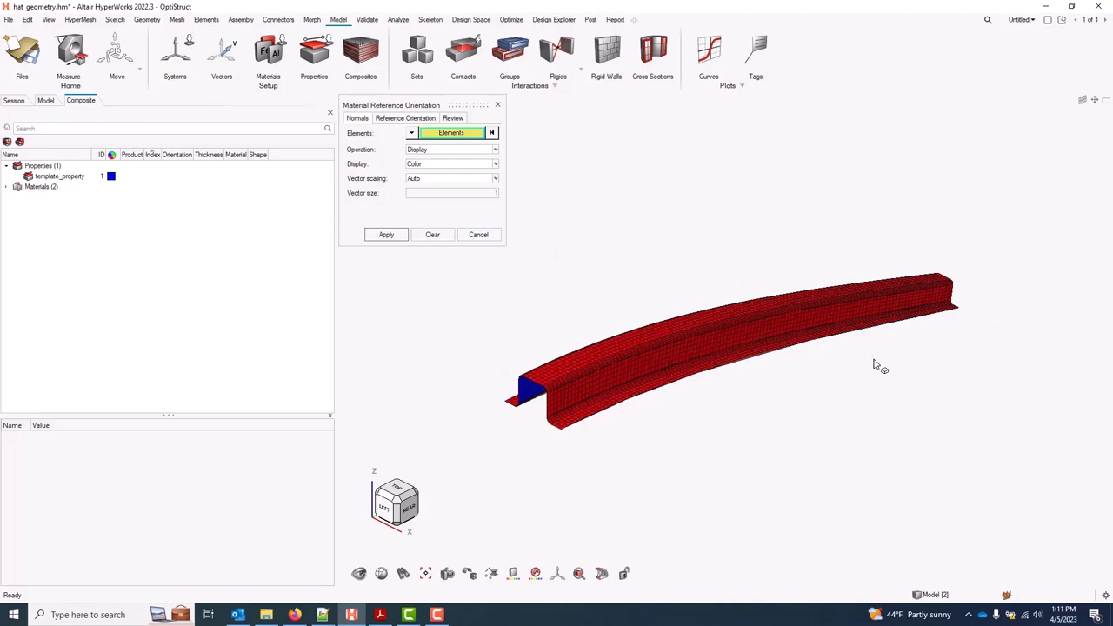
scroll(536, 420, "up", 3)
scroll(513, 413, "up", 2)
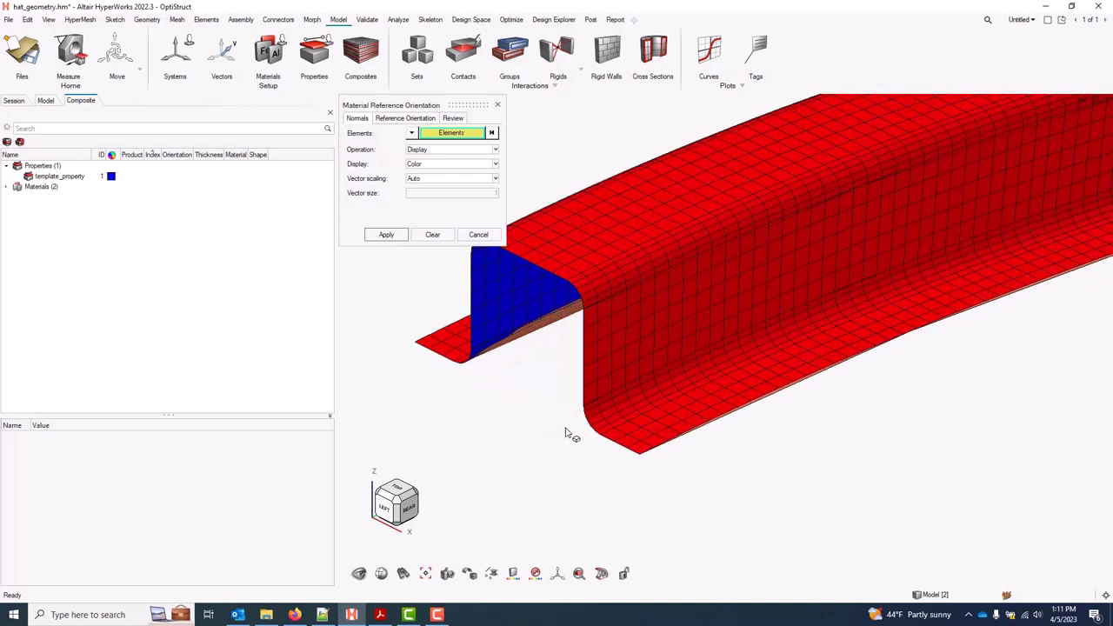
scroll(561, 470, "up", 2)
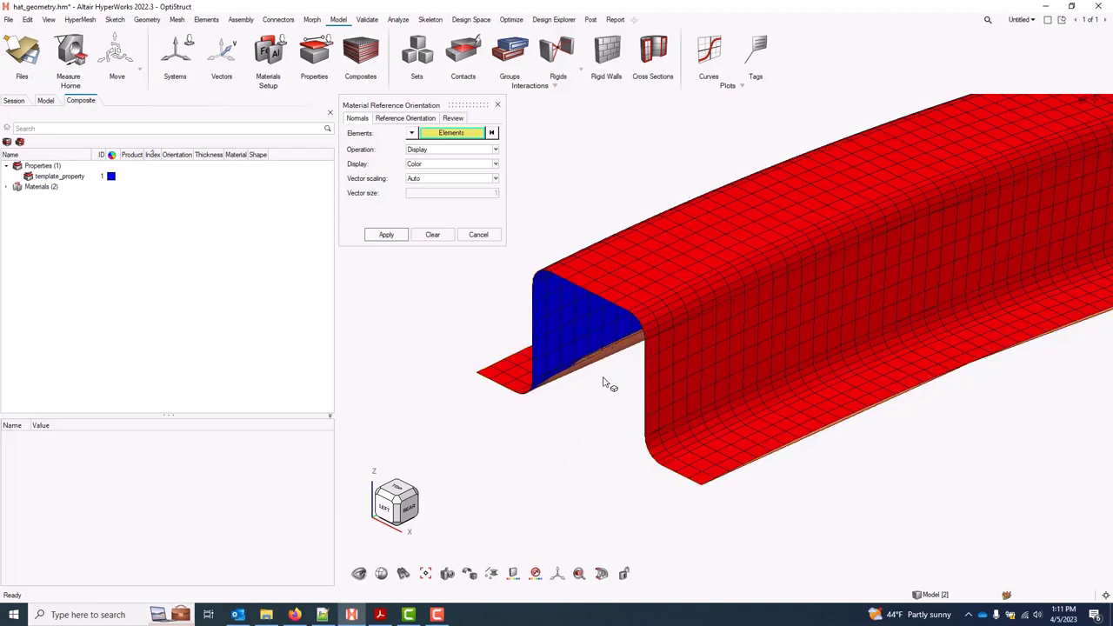
Reverse the material orientation, then redisplay it as vectors.
left_click(442, 151)
left_click(433, 176)
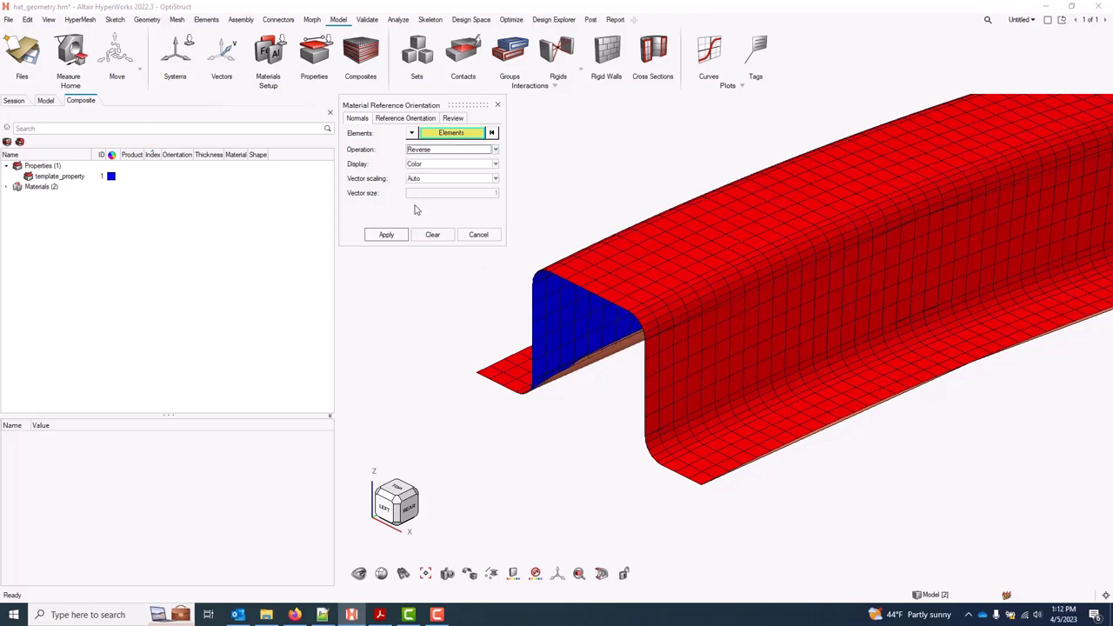
left_click(391, 235)
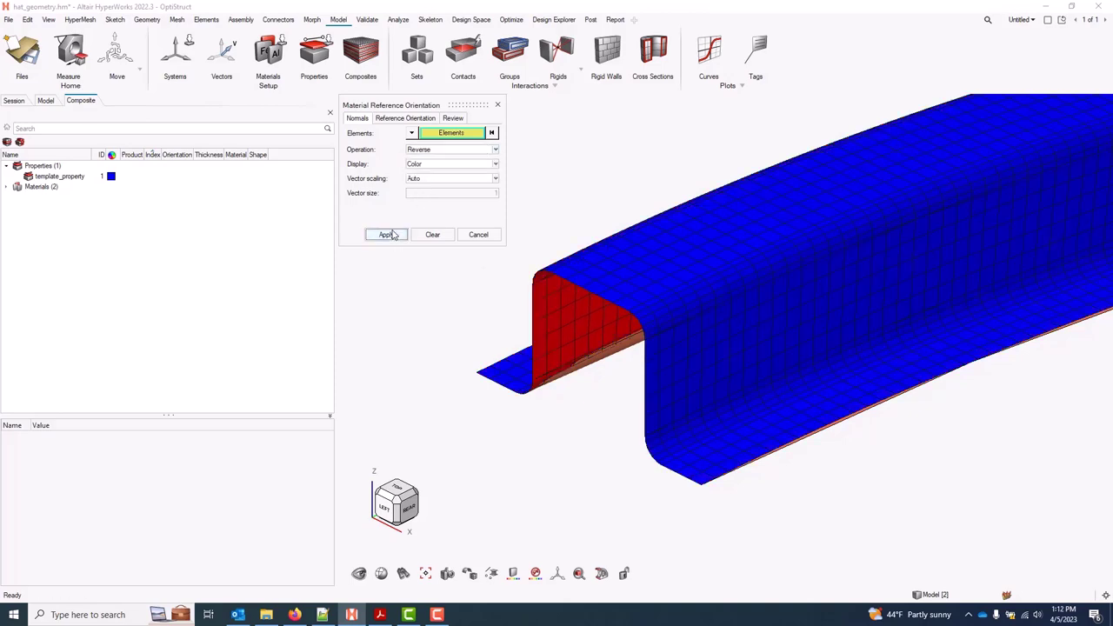
left_click(433, 152)
left_click(426, 160)
left_click(429, 164)
left_click(427, 175)
left_click(388, 235)
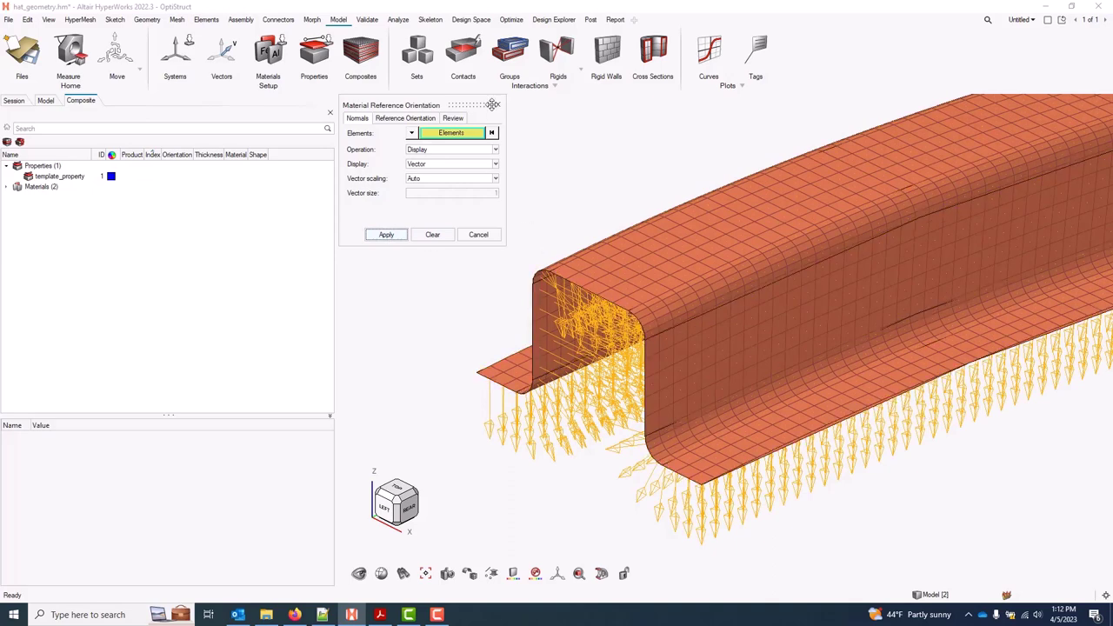
Close the orientation panel and return to the HyperMesh model after reviewing the slide.
left_click(498, 104)
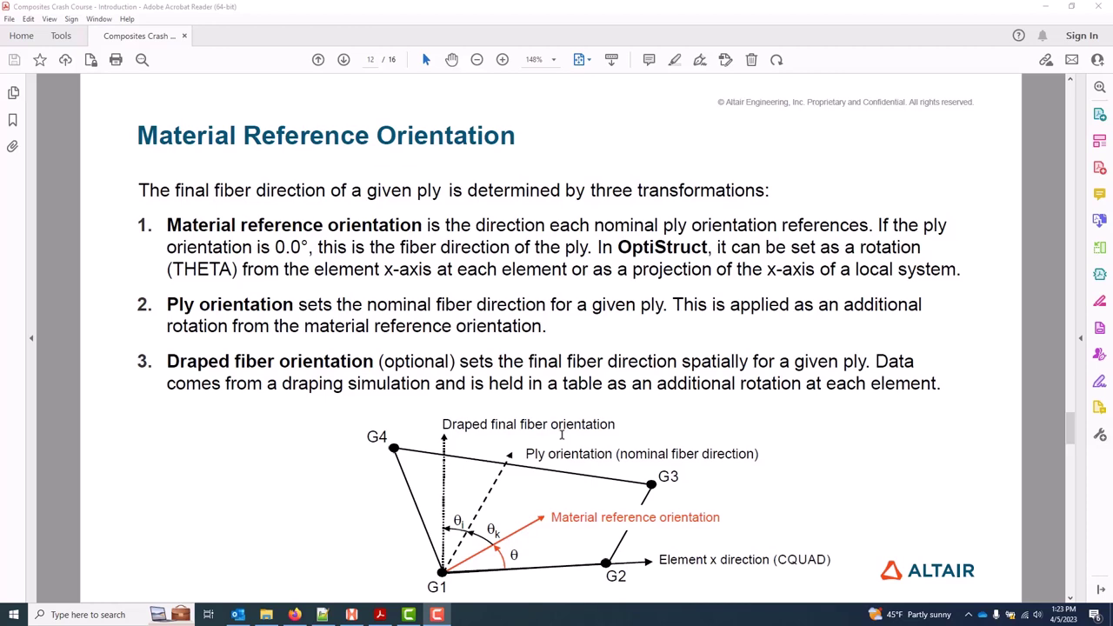
left_click(352, 615)
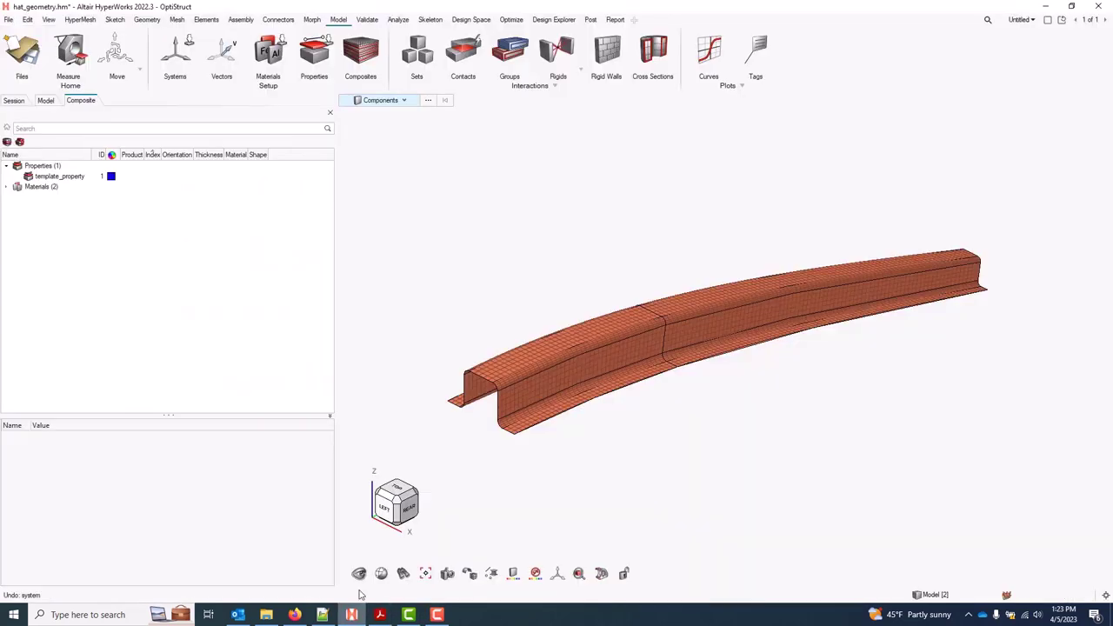
Reopen Material Reference Orientation and check the X method (Vector) and Z method (Element normal).
right_click(104, 233)
mouse_move(134, 251)
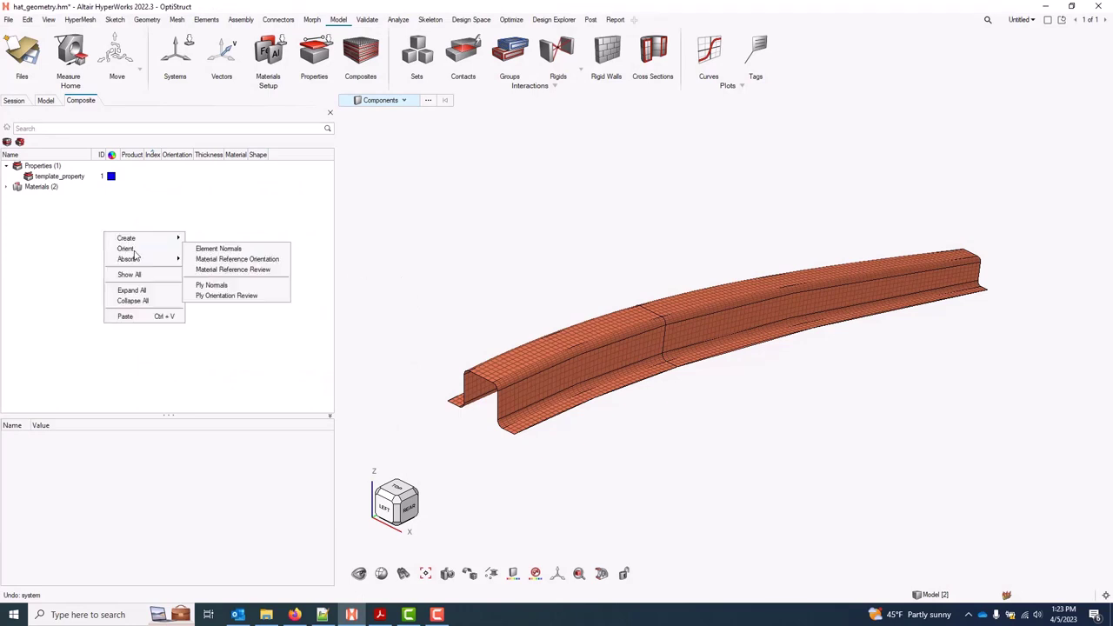
left_click(285, 260)
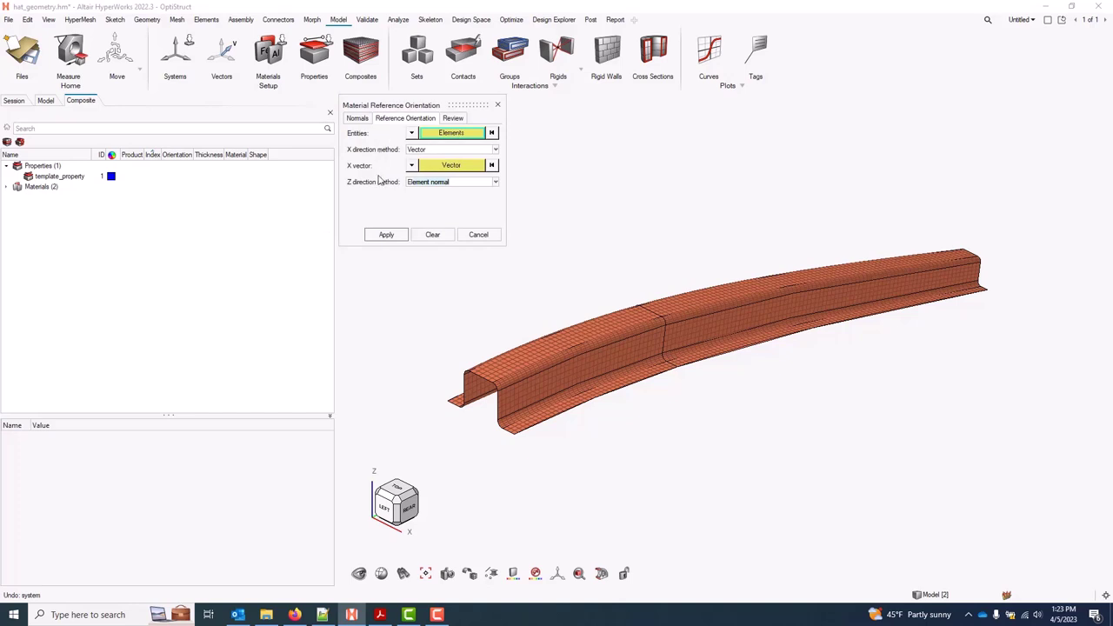
left_click(443, 151)
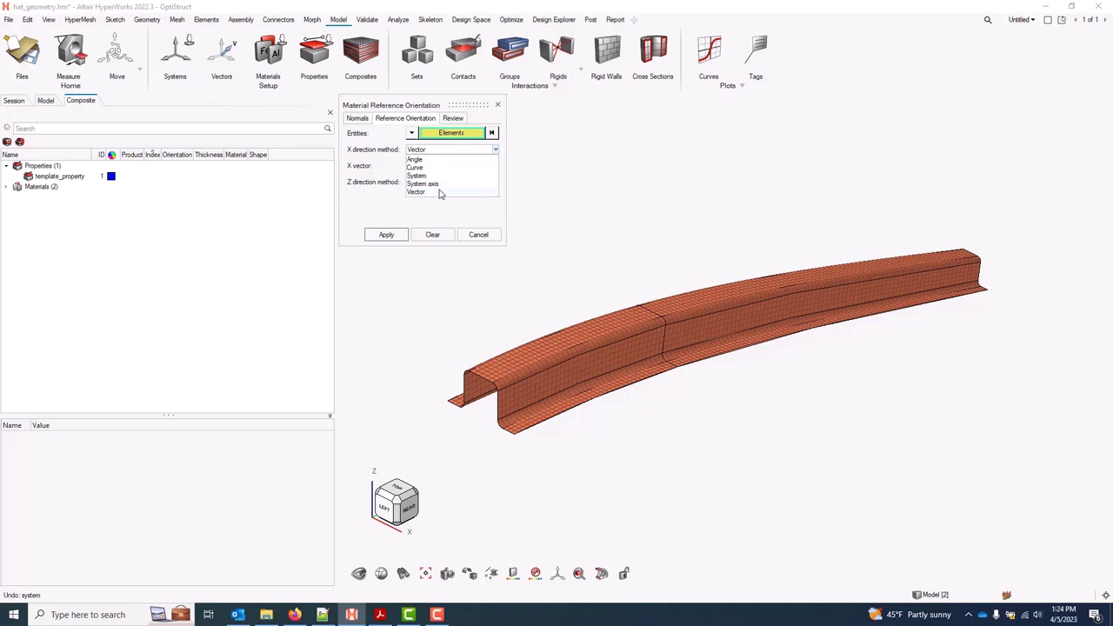
left_click(448, 152)
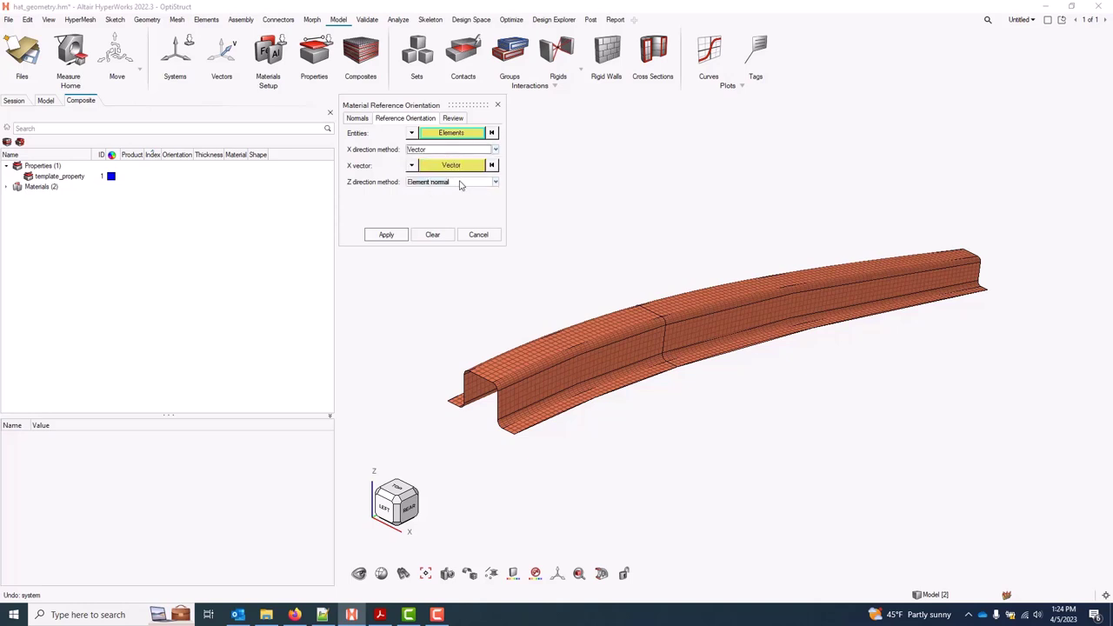
left_click(476, 183)
left_click(498, 106)
Create a coordinate system at a hat-top node with its X axis along the beam.
left_click(499, 106)
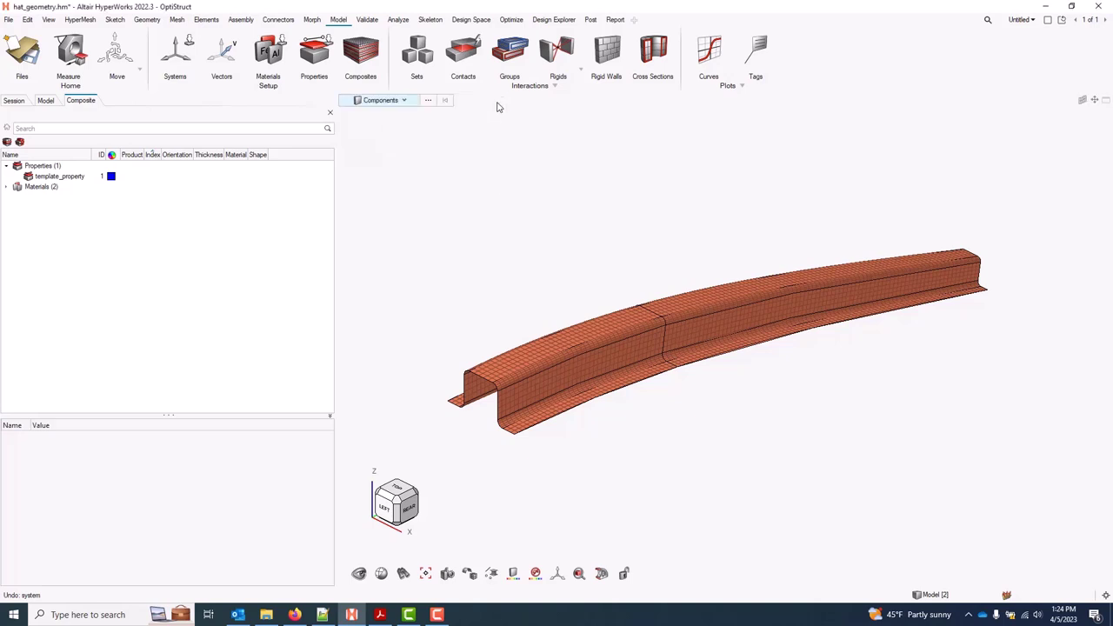
left_click(184, 55)
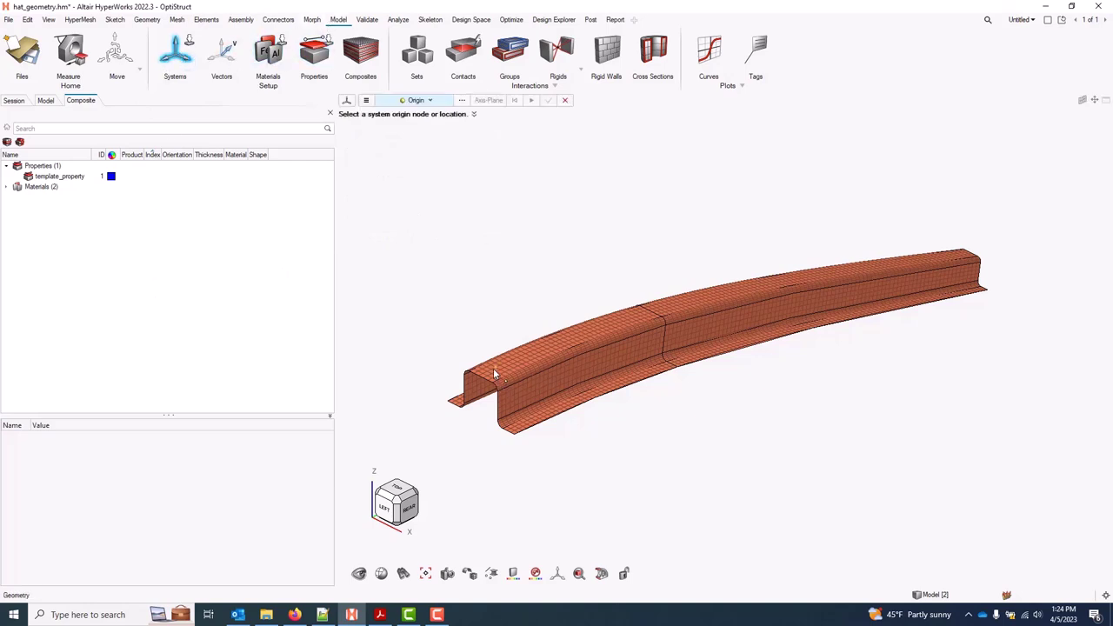
scroll(496, 375, "down", 2)
scroll(492, 373, "up", 6)
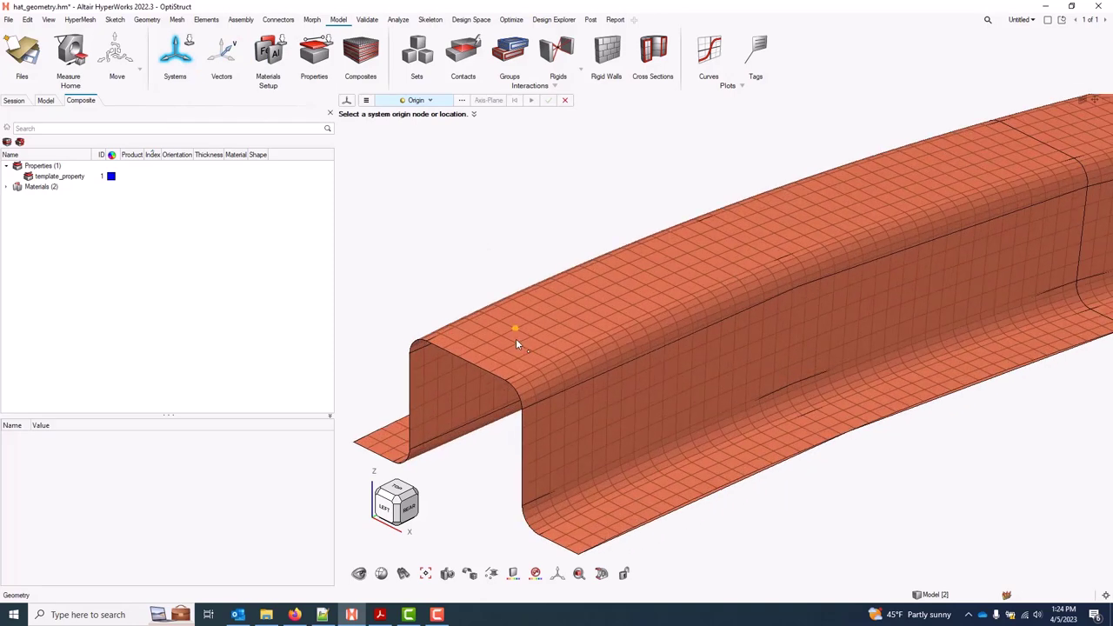
left_click(517, 347)
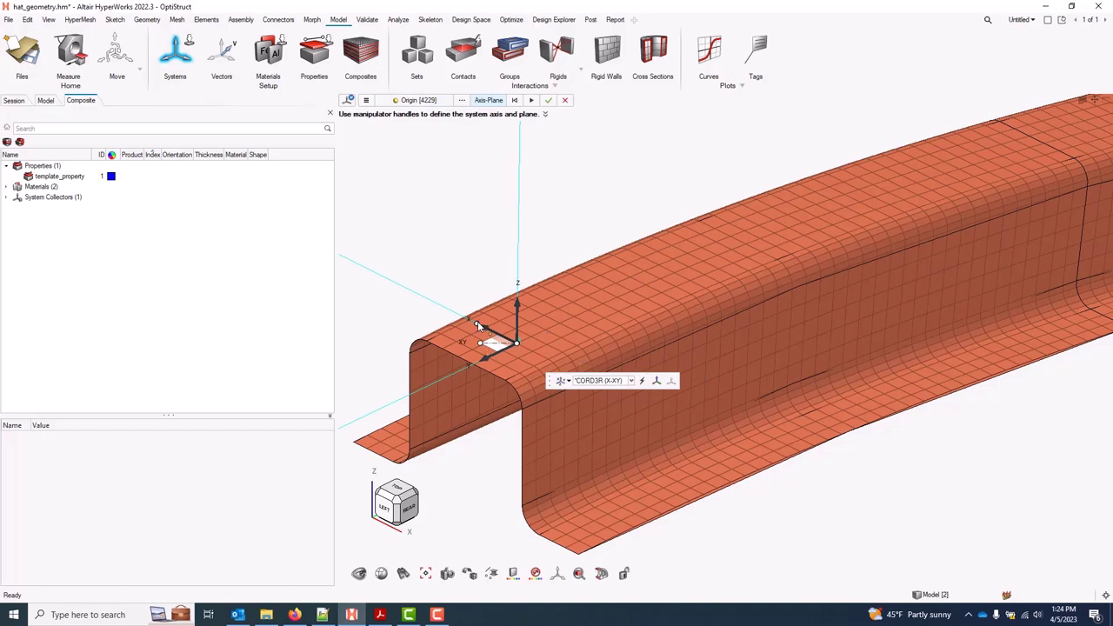
left_click_drag(478, 325, 559, 323)
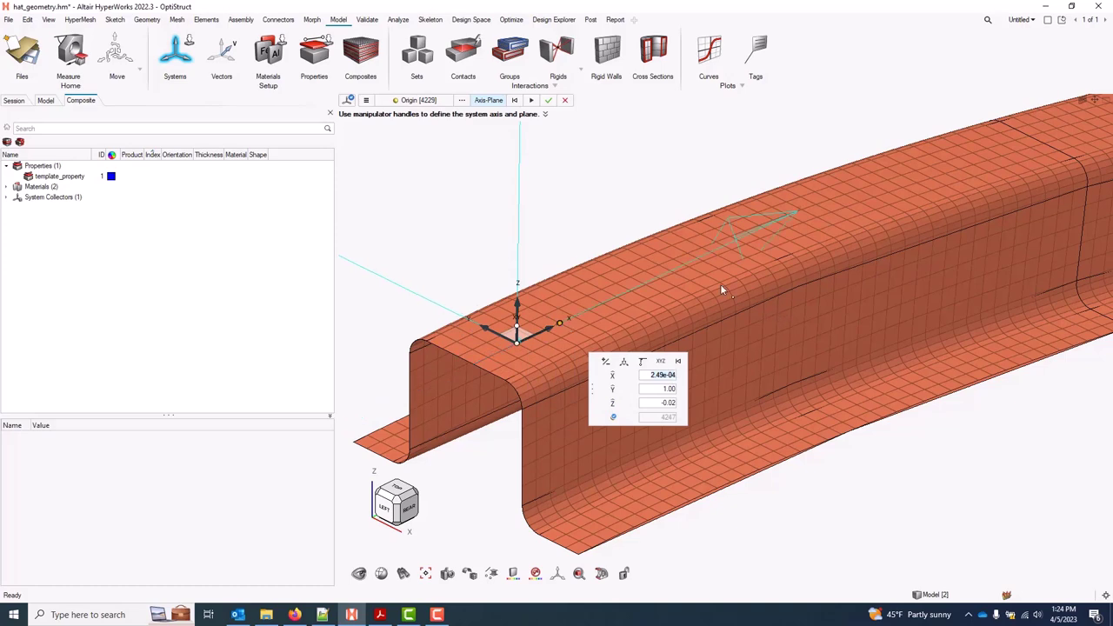
scroll(750, 249, "down", 3)
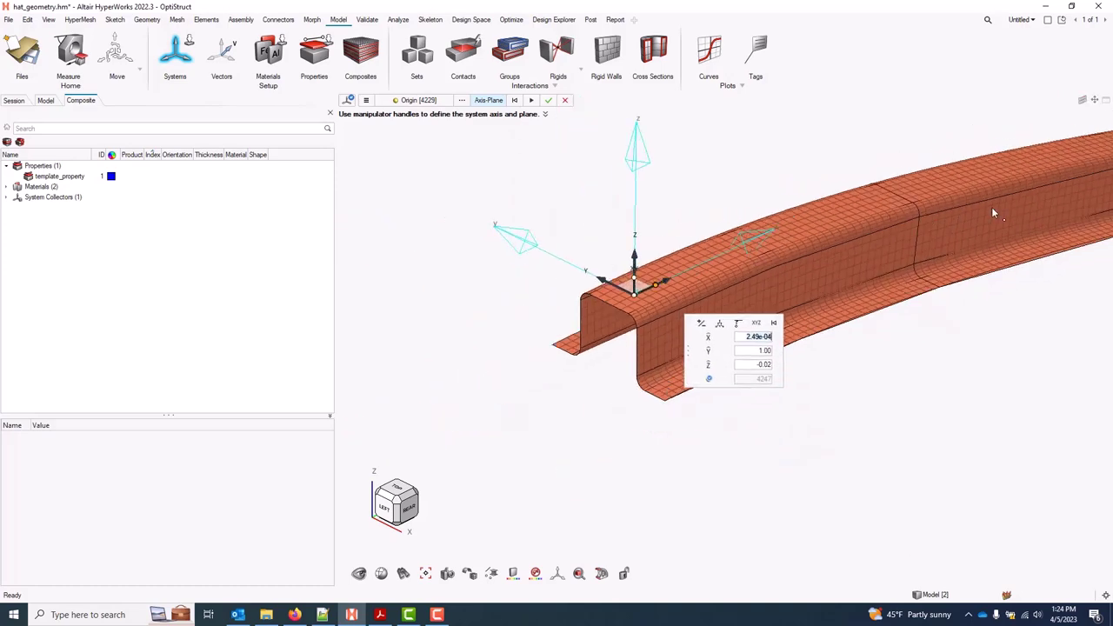
middle_click_drag(991, 213, 658, 268)
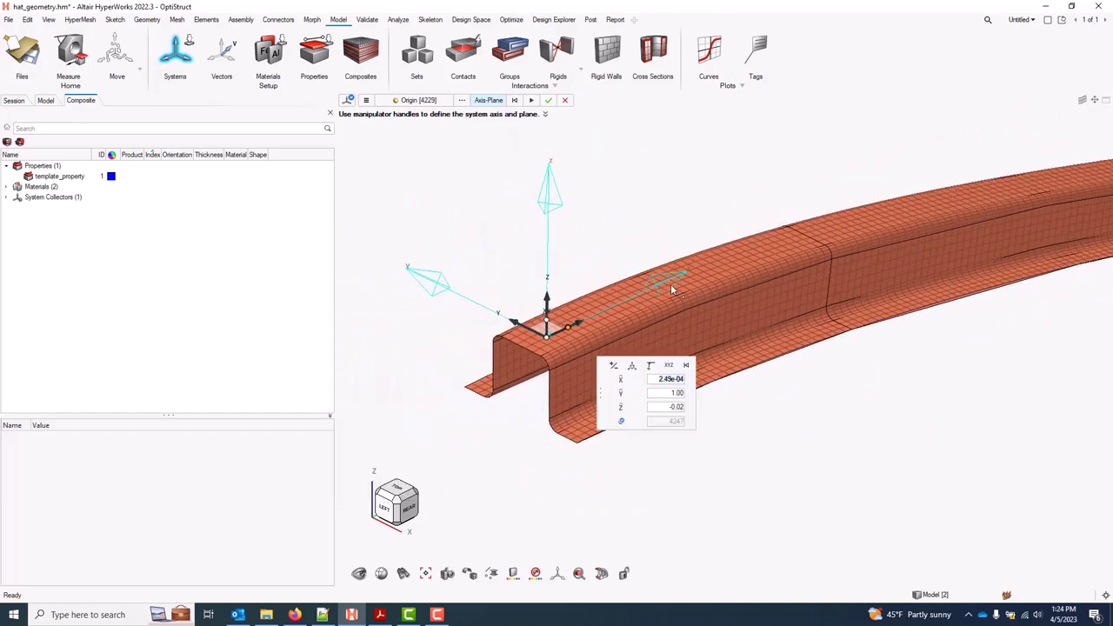
scroll(674, 280, "up", 3)
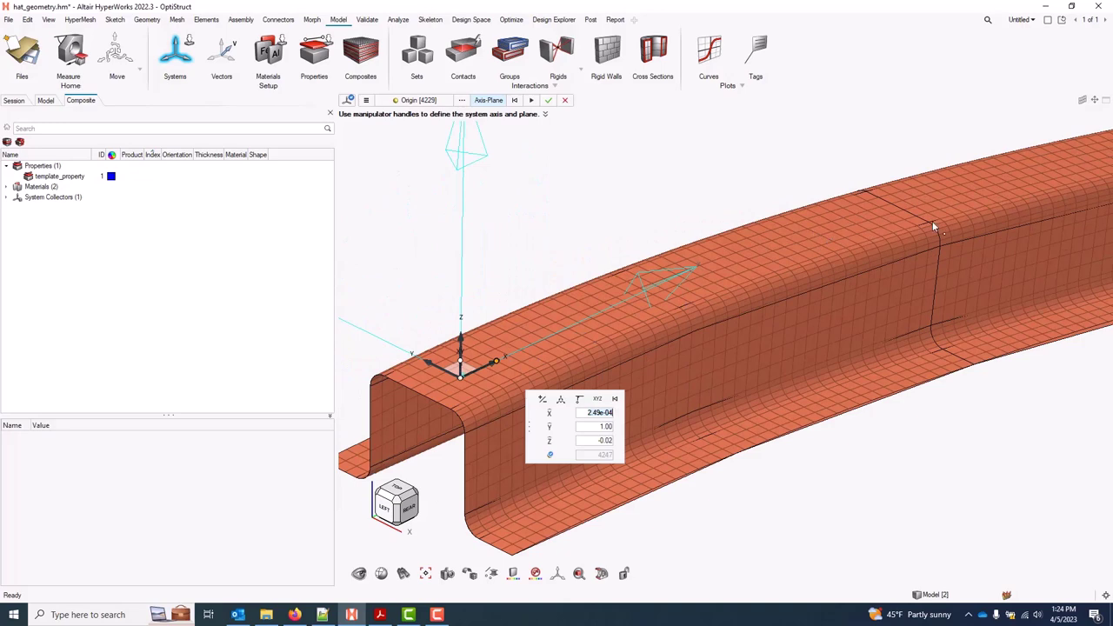
scroll(796, 282, "down", 5)
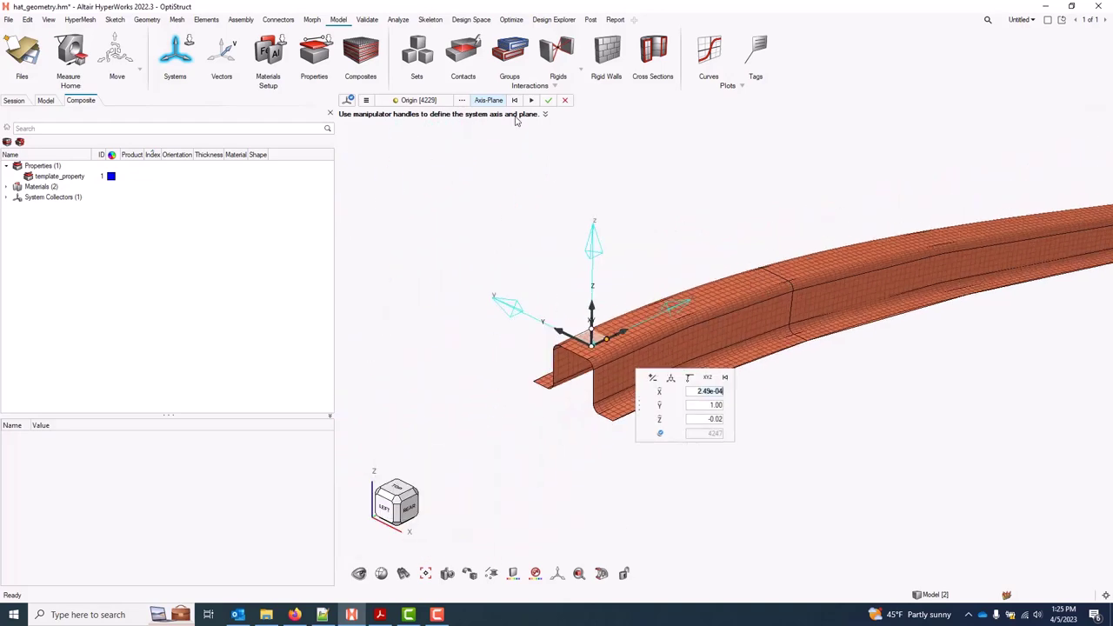
Finish the new coordinate system and select all beam elements in Material Reference Orientation.
left_click(547, 100)
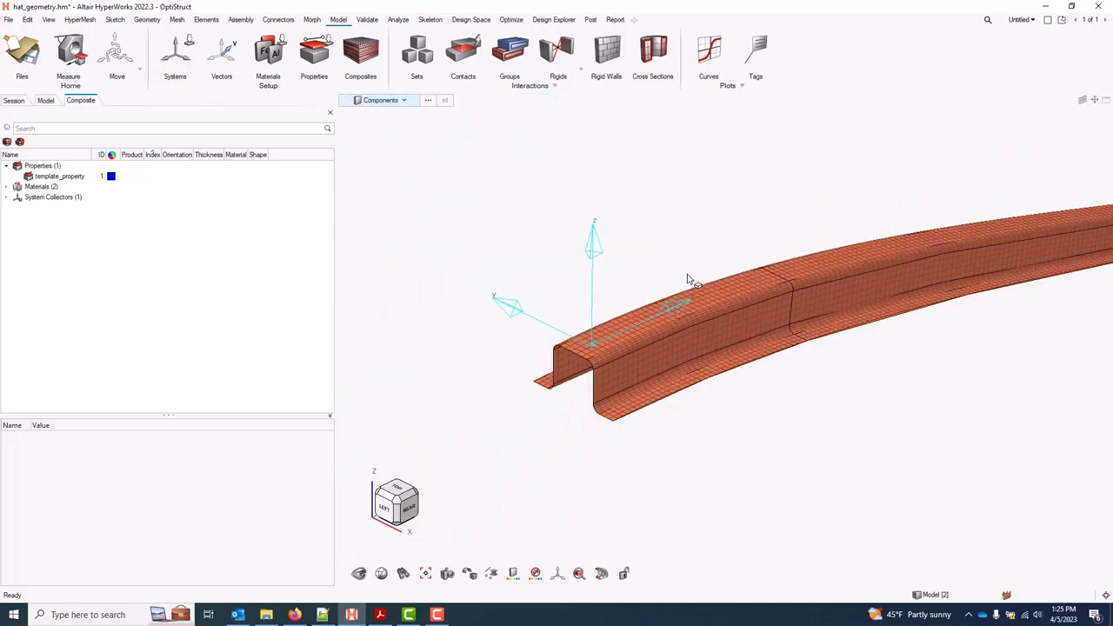
right_click(89, 243)
mouse_move(108, 258)
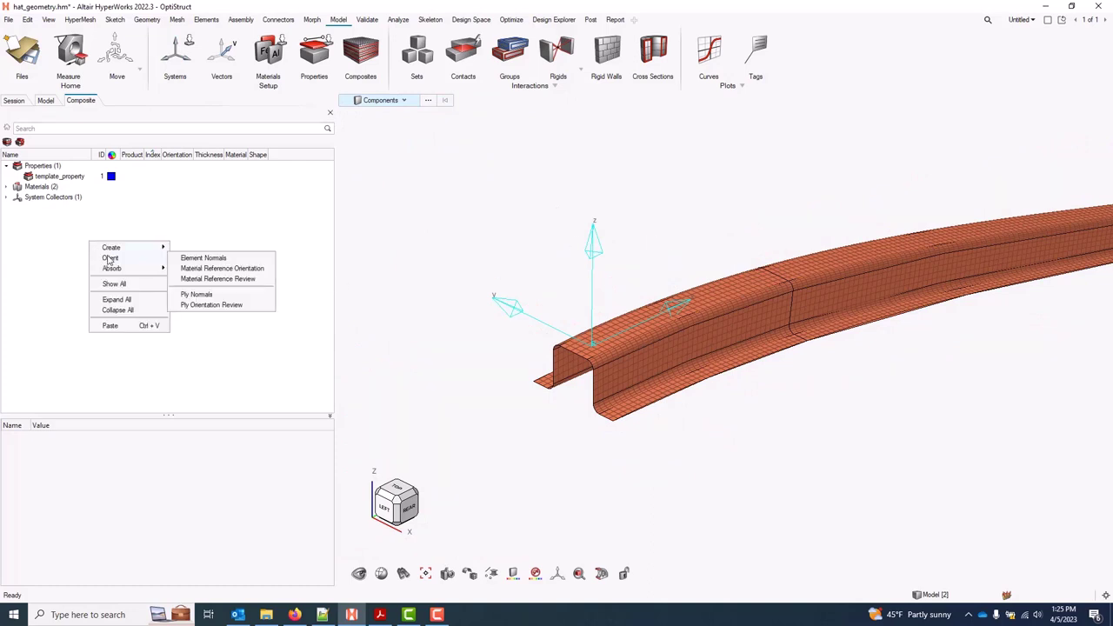
left_click(269, 271)
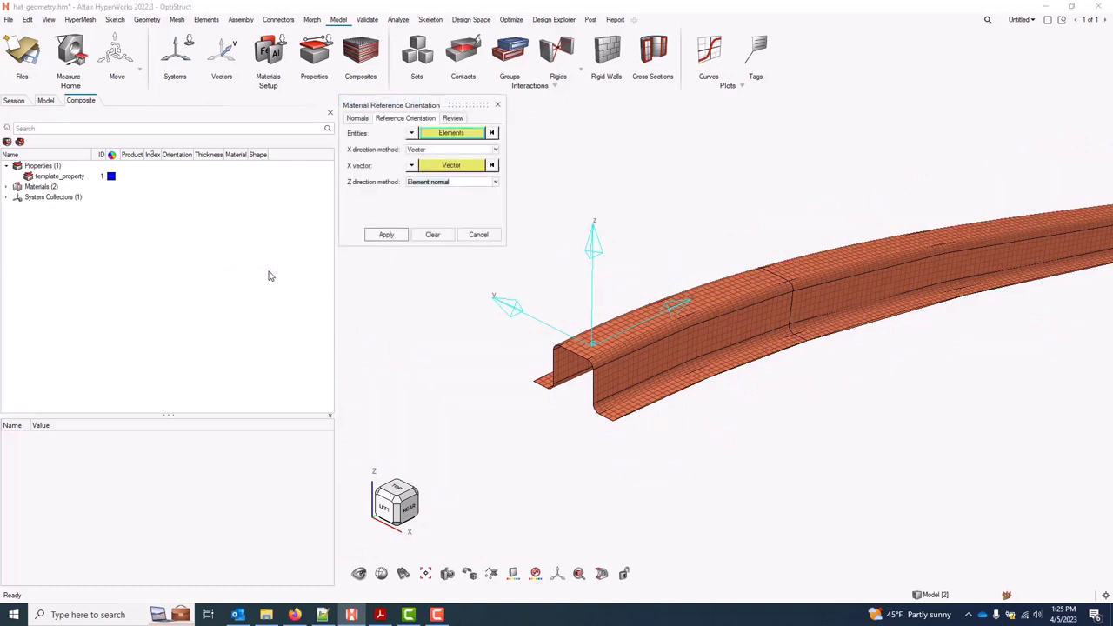
left_click(463, 135)
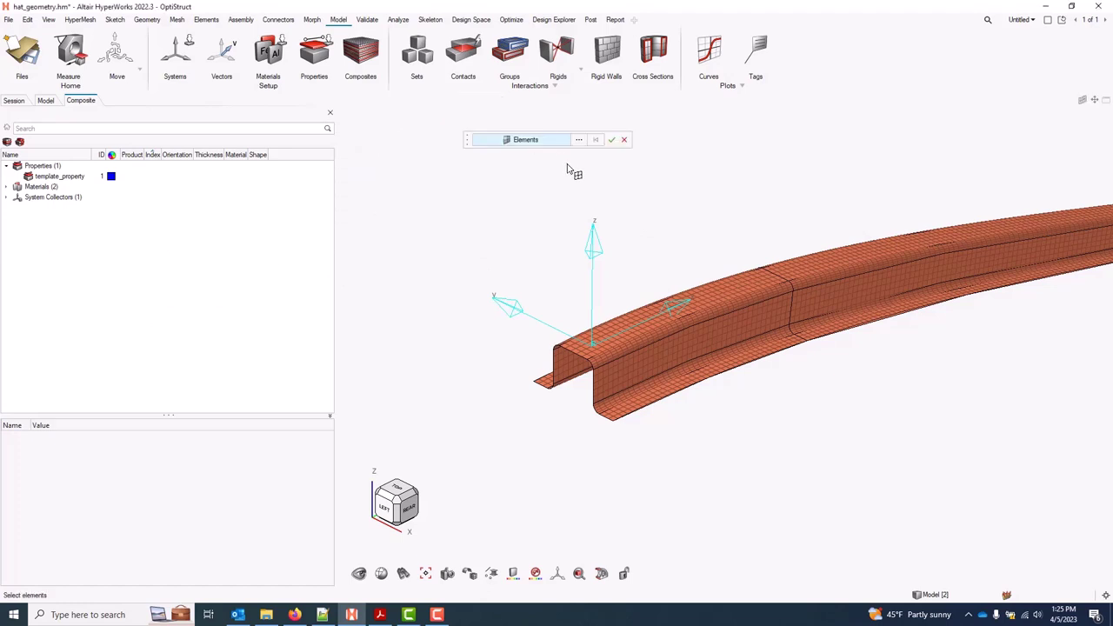
scroll(582, 174, "down", 4)
right_click_drag(599, 177, 537, 231)
left_click_drag(482, 194, 885, 391)
left_click(611, 139)
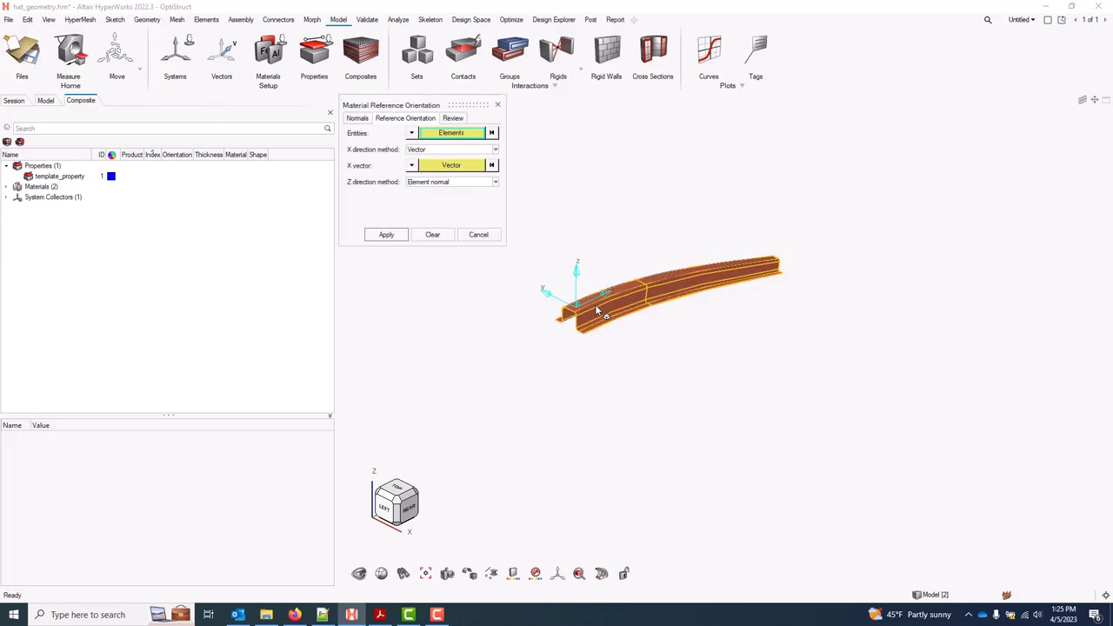
Set the elements' X direction from the new coordinate system and apply it.
scroll(579, 237, "up", 4)
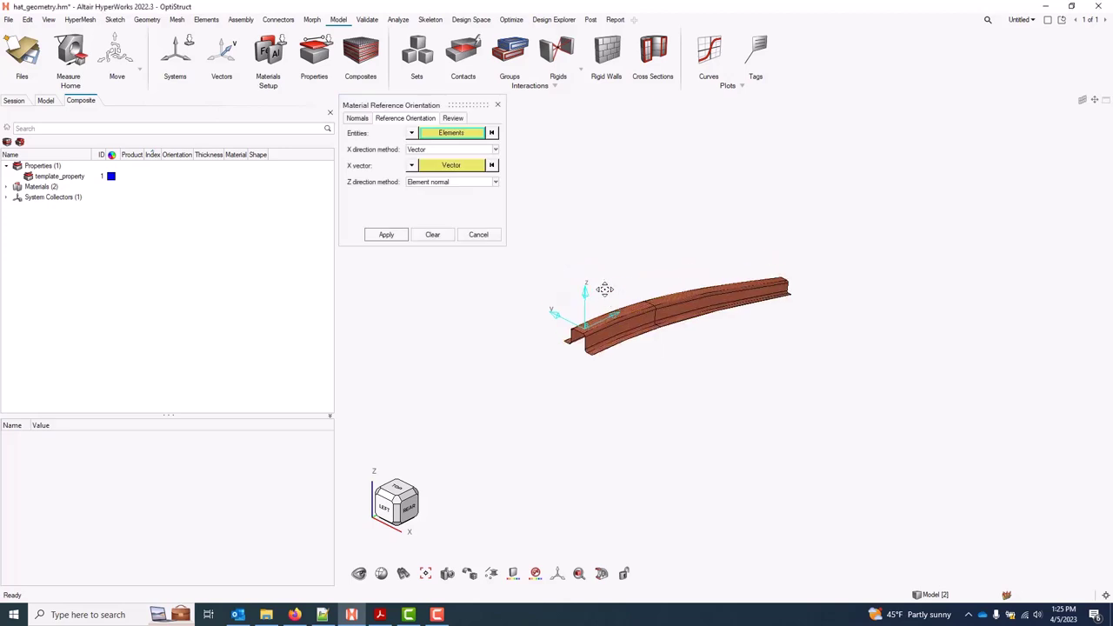
left_click(441, 151)
left_click(433, 180)
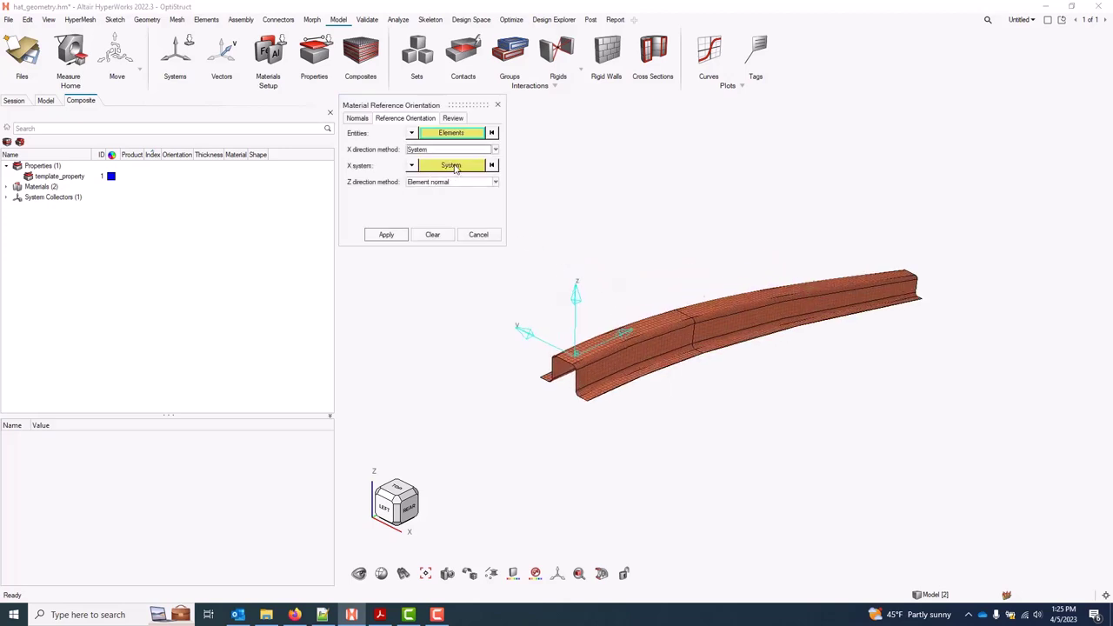
left_click(454, 167)
left_click(519, 328)
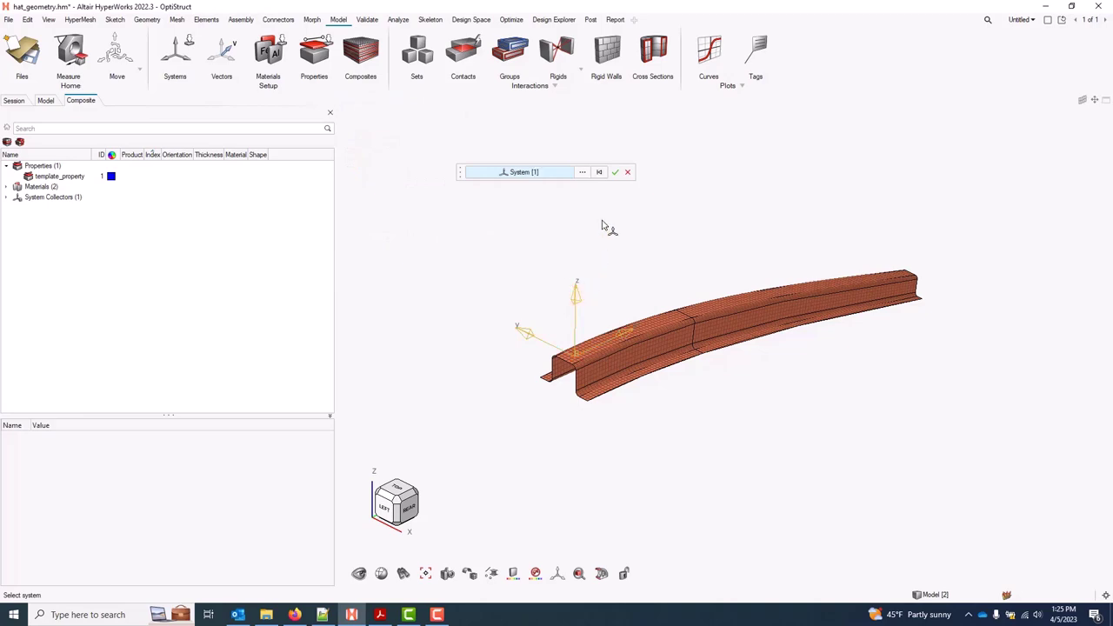
left_click(617, 173)
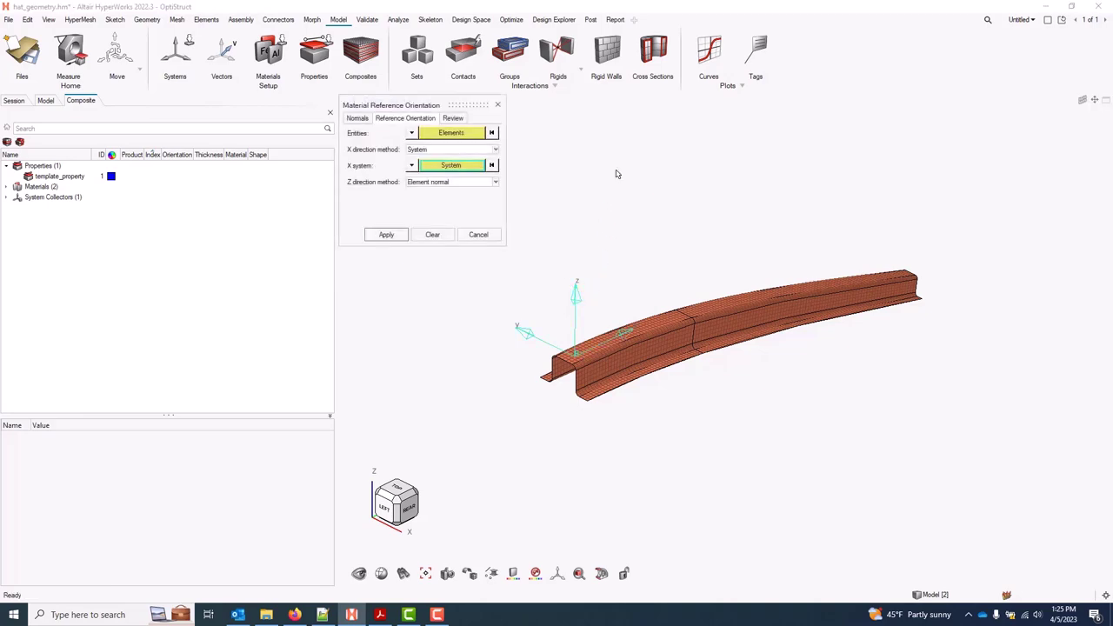
left_click(387, 235)
scroll(672, 327, "up", 5)
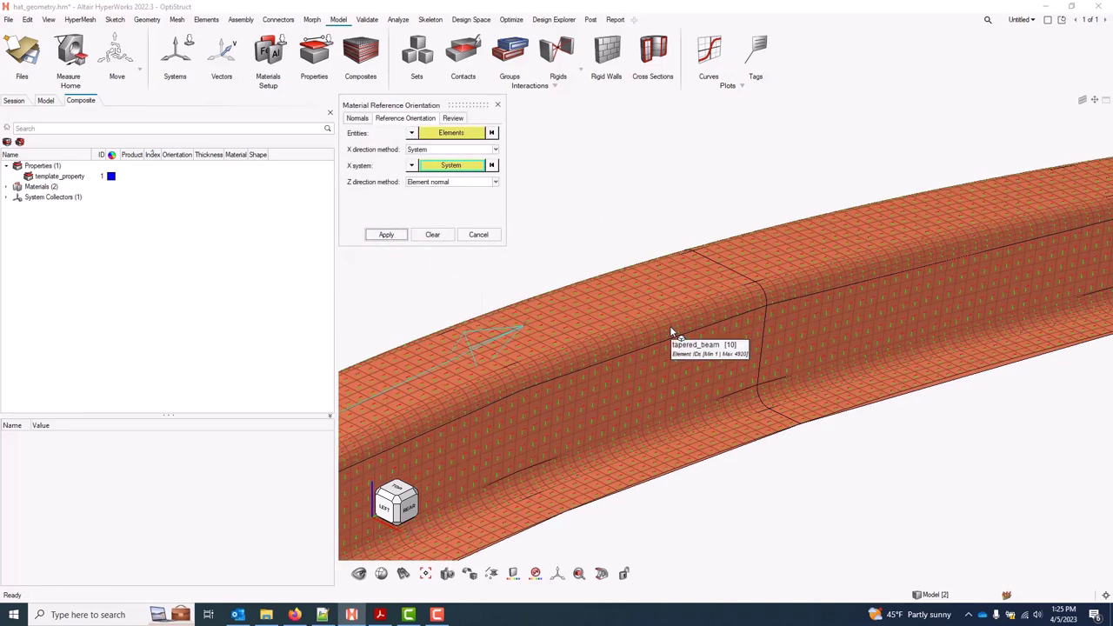
left_click_drag(534, 383, 723, 357, "ctrl")
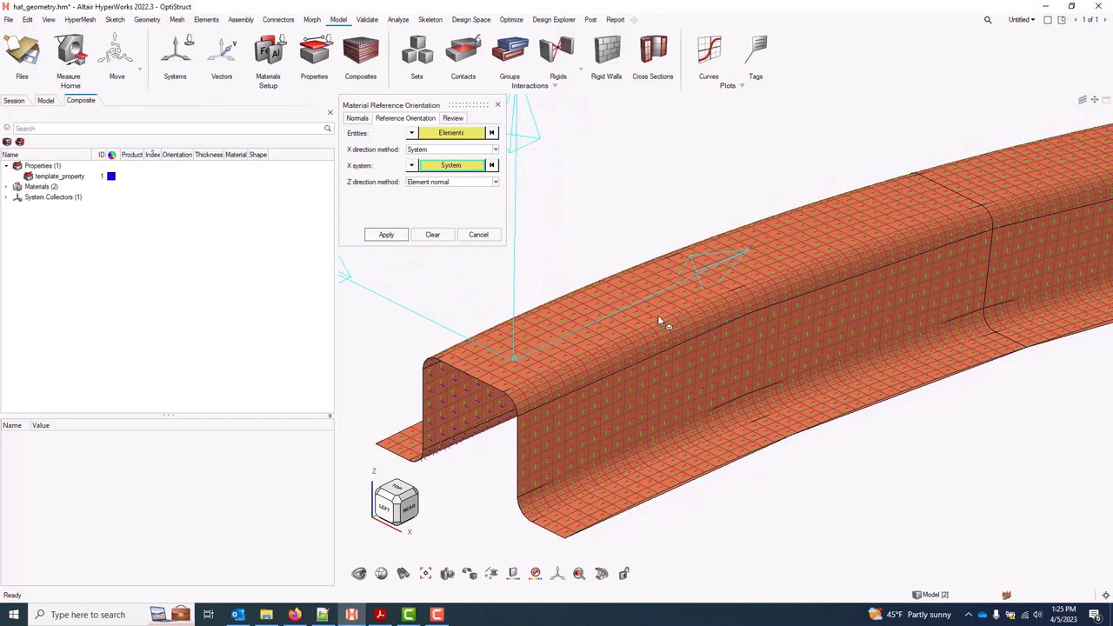
left_click(498, 105)
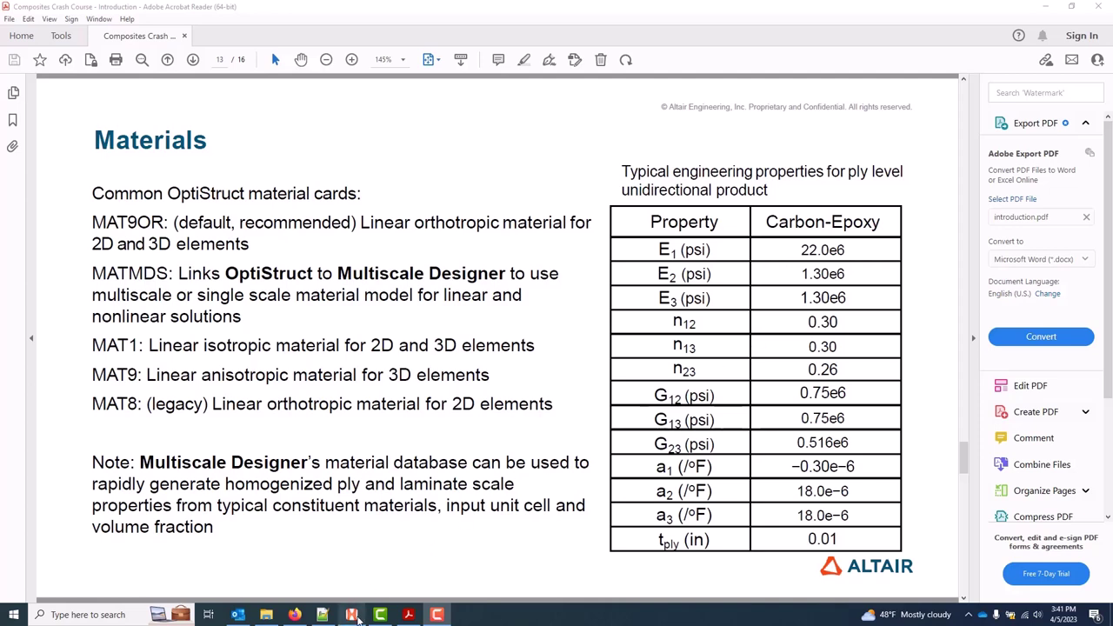
Return to HyperMesh and review the carbon_epoxy (ID 3) and glass_epoxy (ID 4) material cards.
left_click(352, 615)
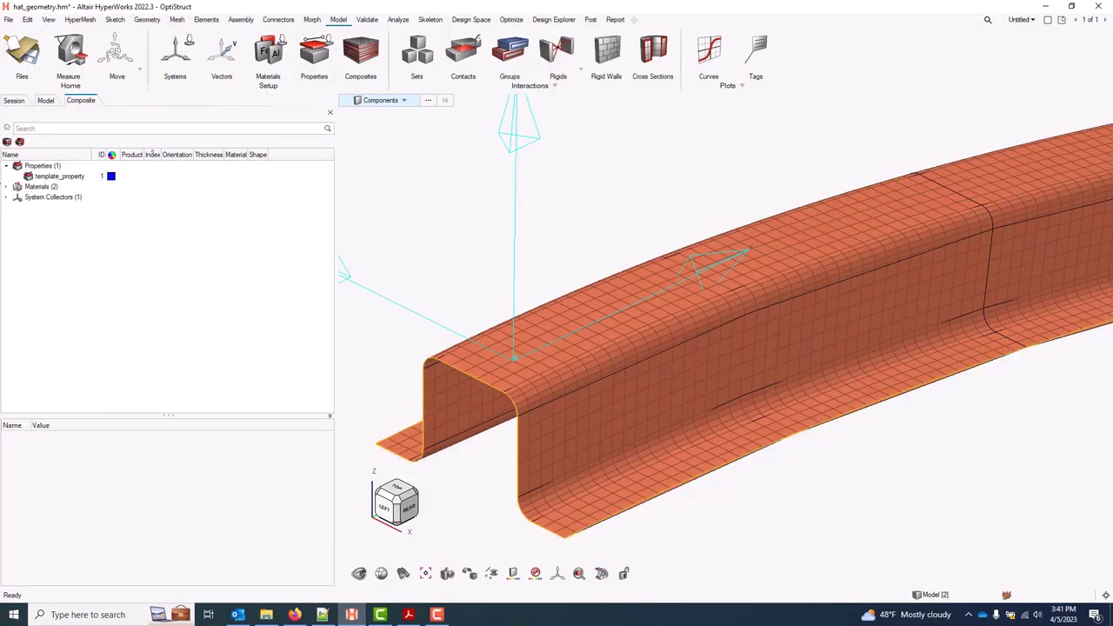
left_click(6, 186)
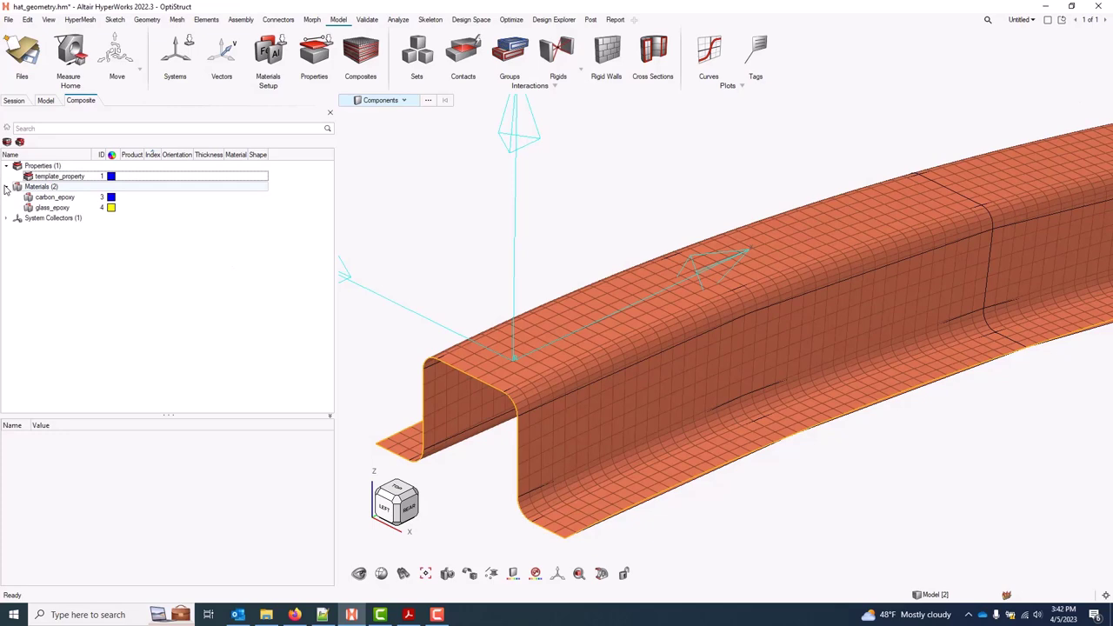
left_click(81, 200)
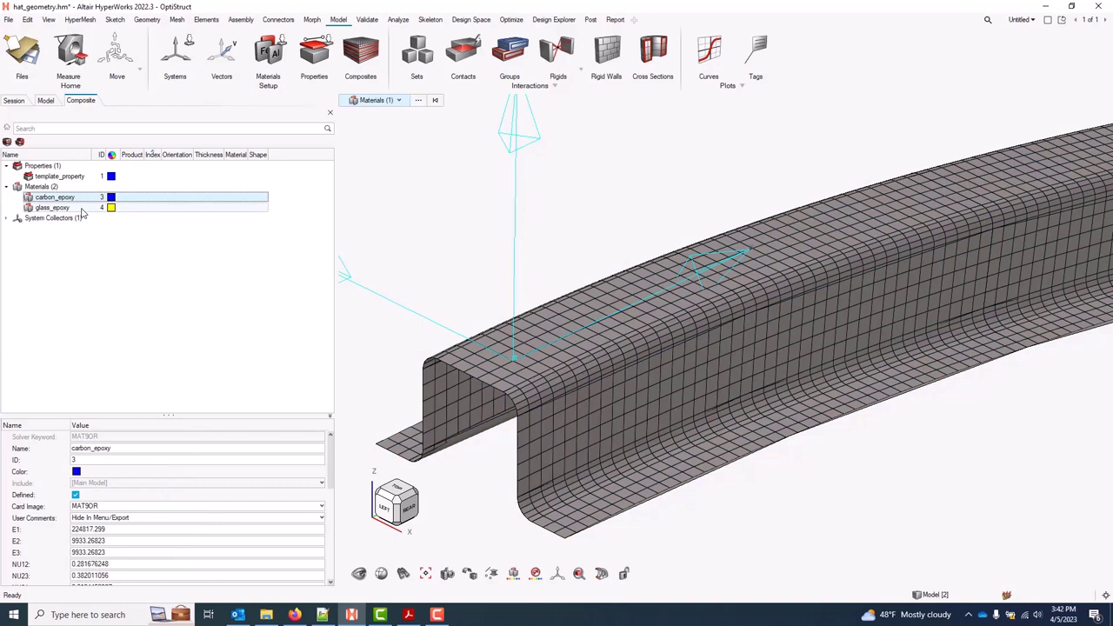
left_click(82, 209)
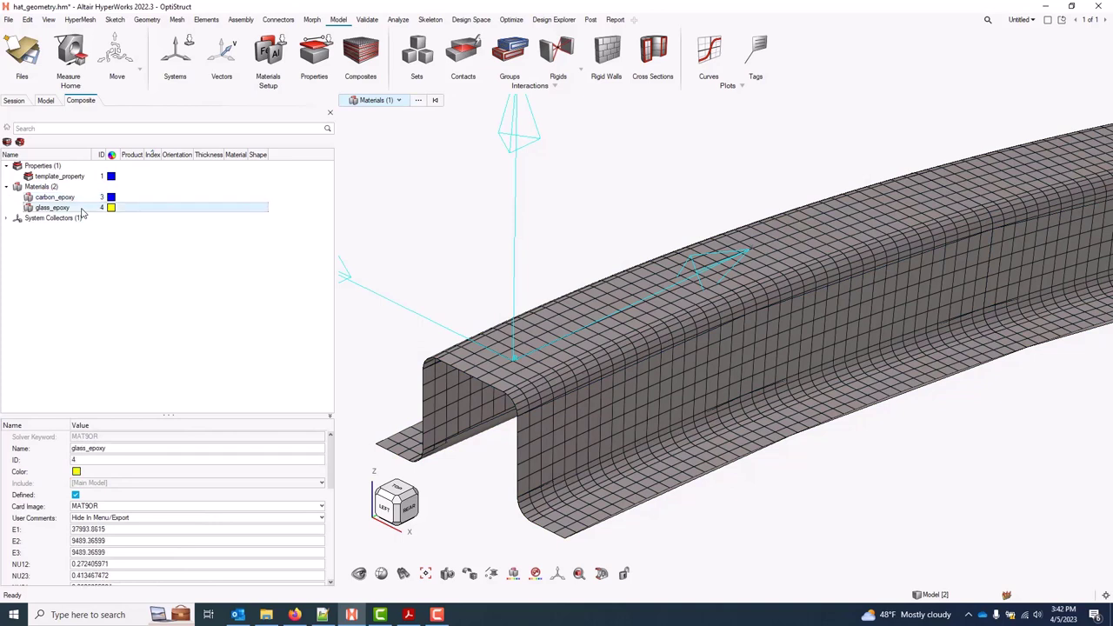
left_click(76, 200)
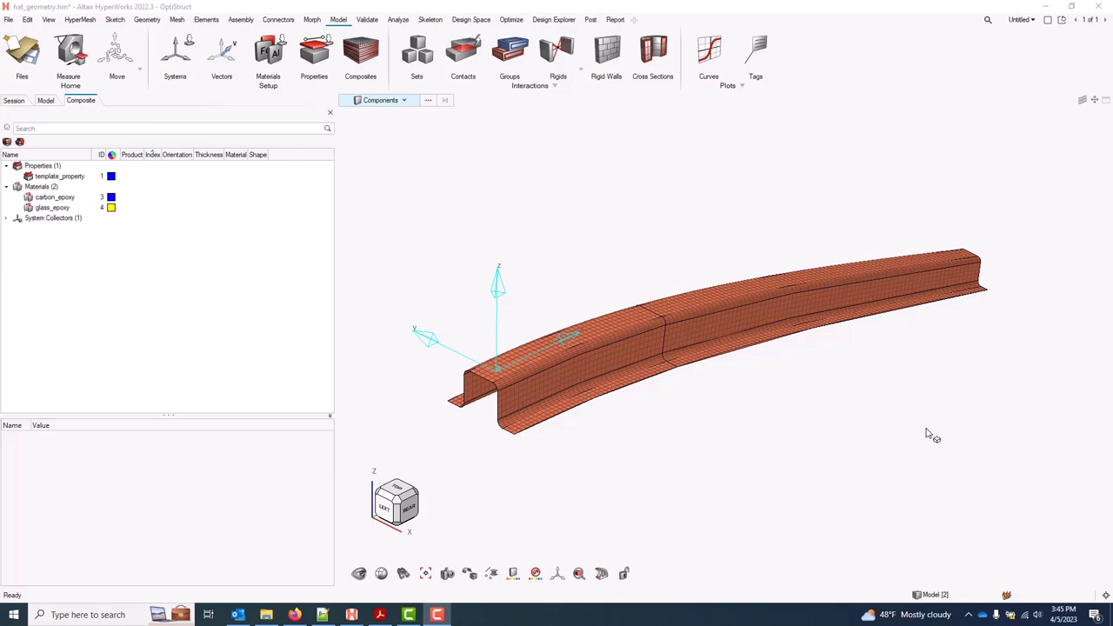
Create a shape from all 4920 beam elements, box-selected, and name it 'full'.
right_click(76, 262)
mouse_move(100, 265)
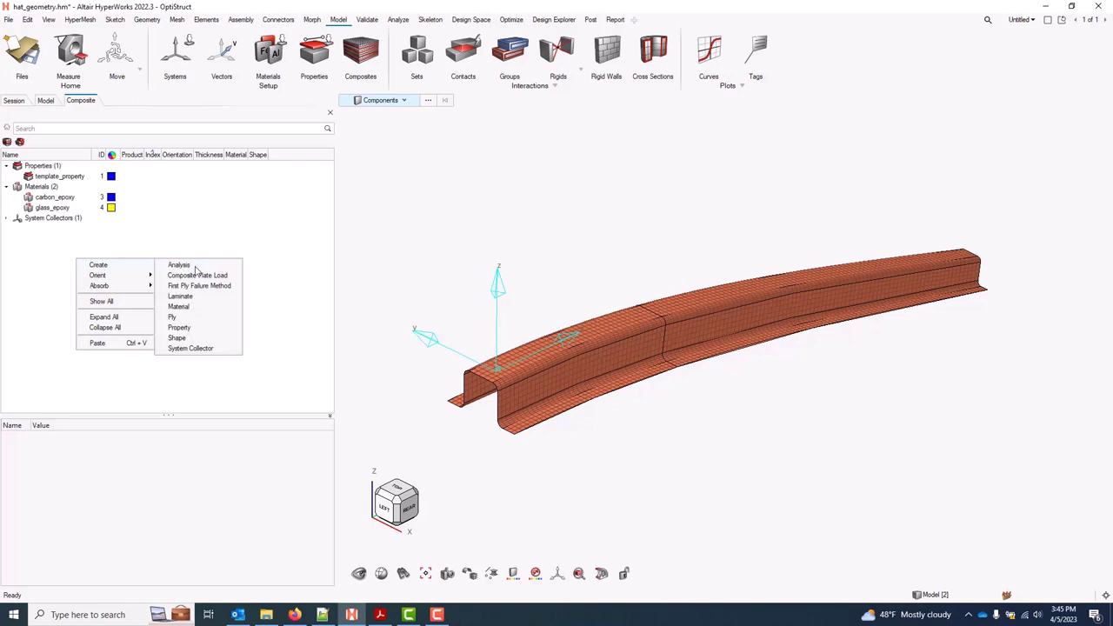
left_click(208, 339)
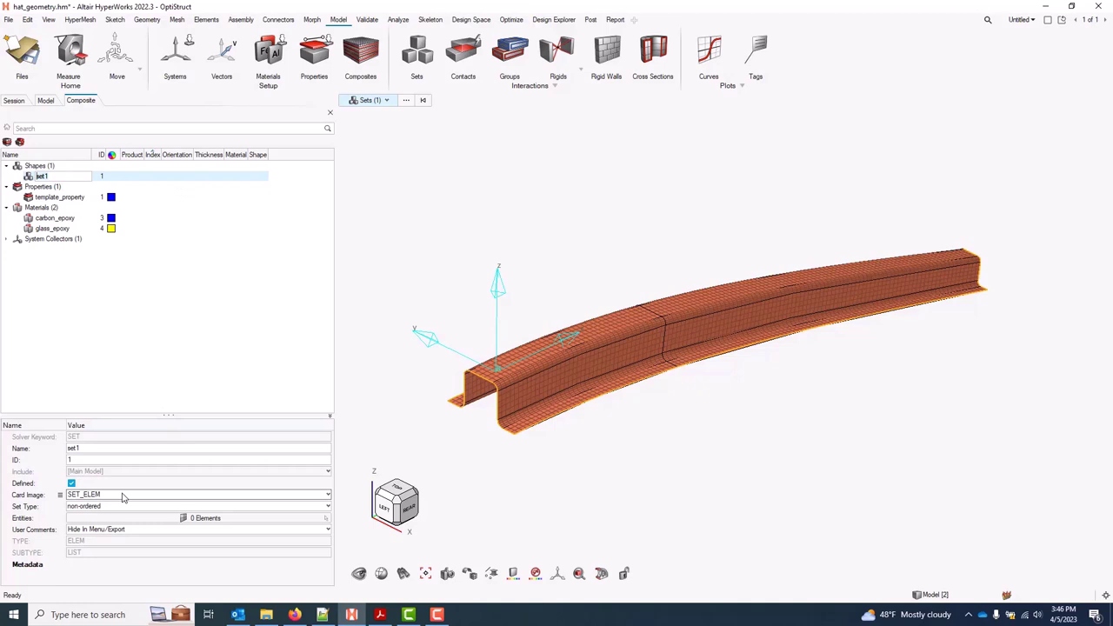
left_click(222, 521)
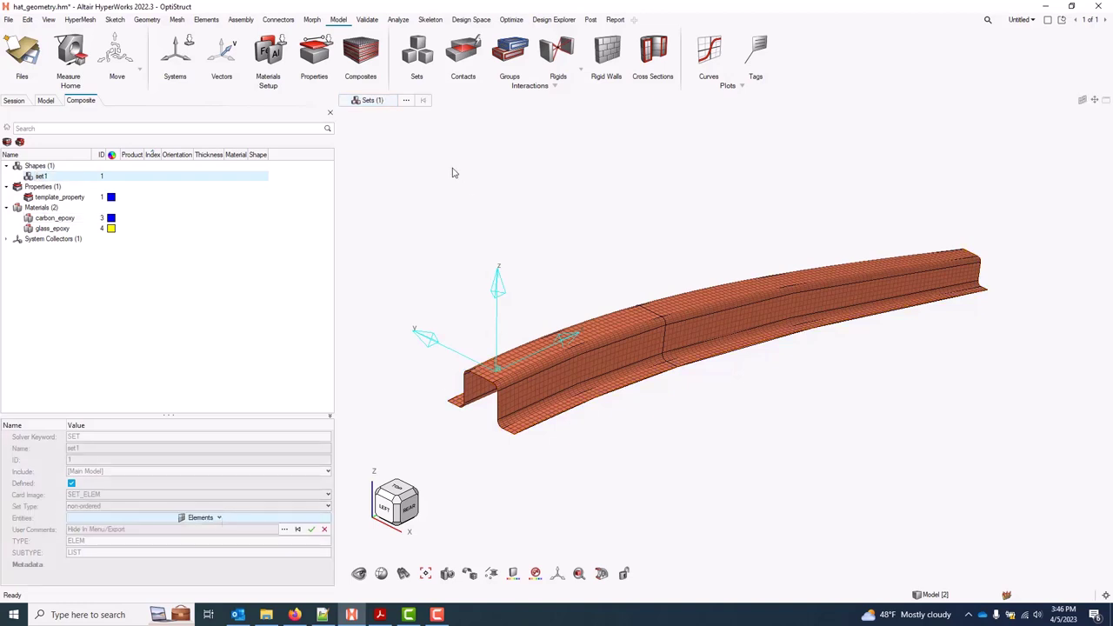
left_click_drag(420, 207, 1078, 485)
left_click(312, 529)
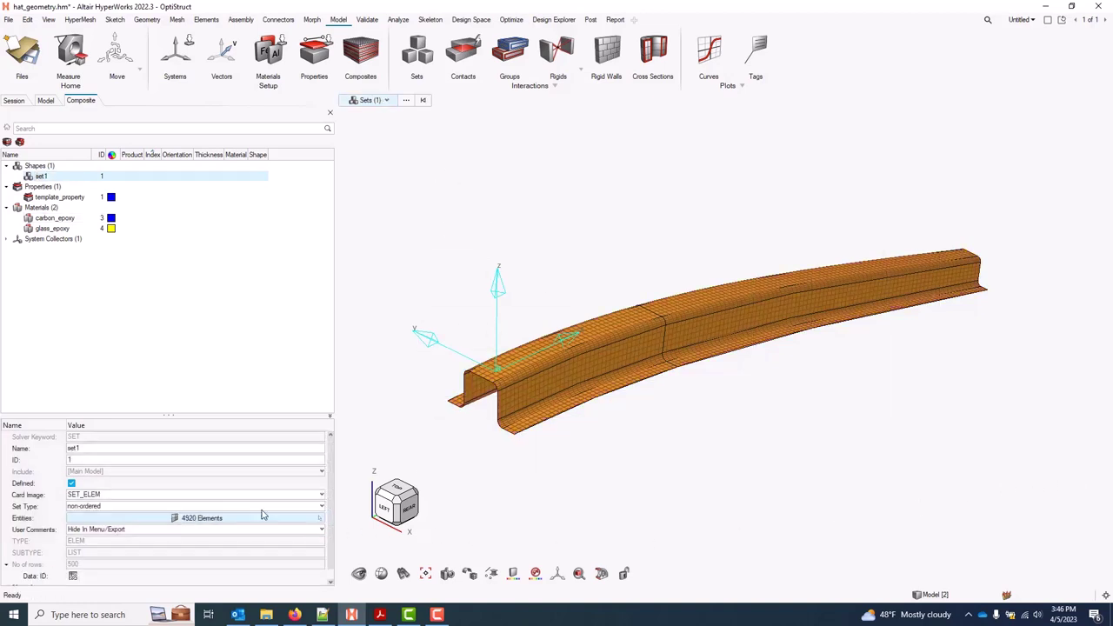
type("fu")
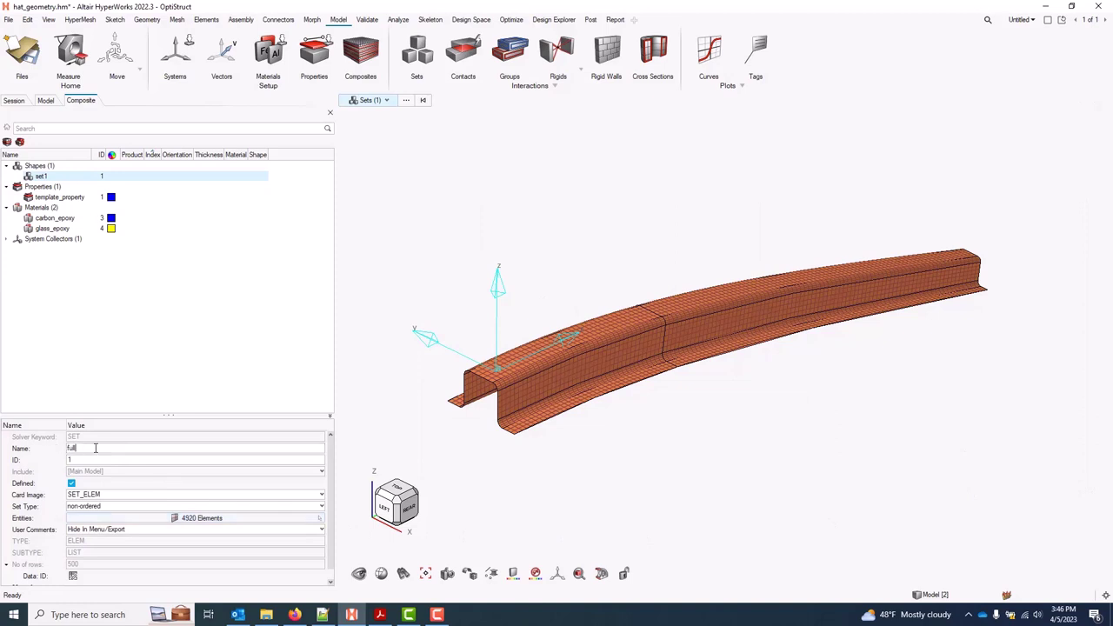
type("ll")
key("Return")
Create a second ply shape named 'partial'.
right_click(81, 284)
mouse_move(94, 292)
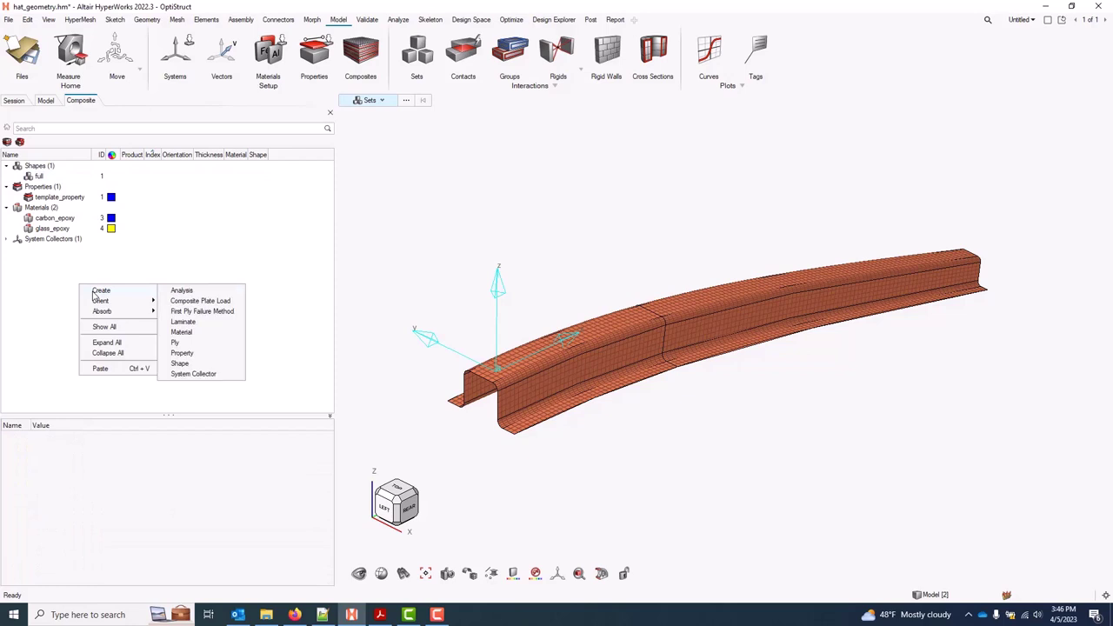
left_click(180, 363)
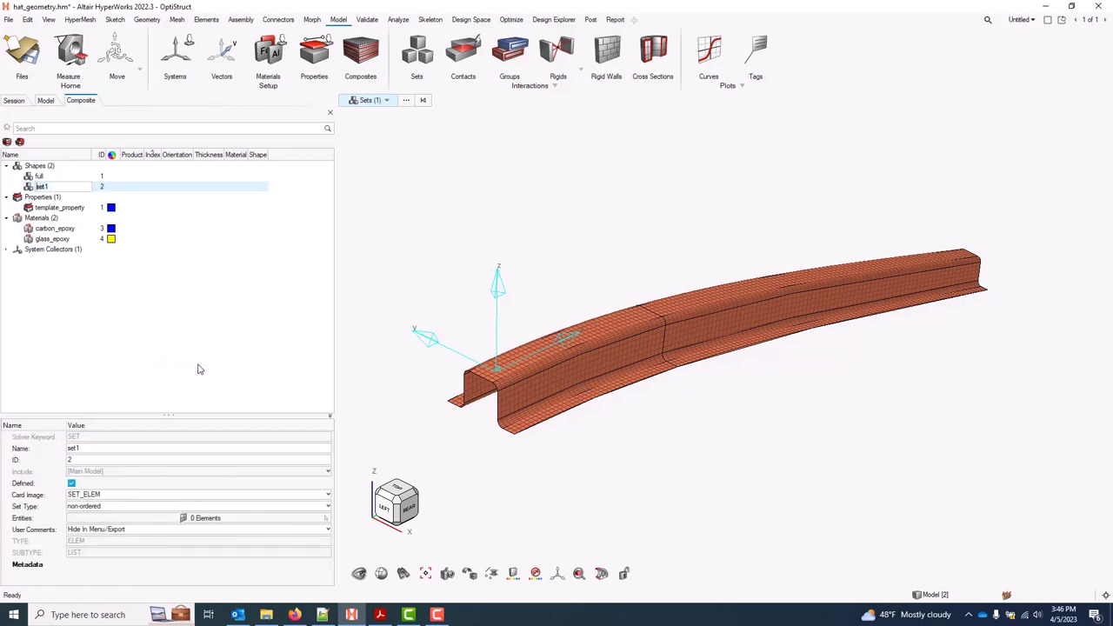
type("partial")
key("Return")
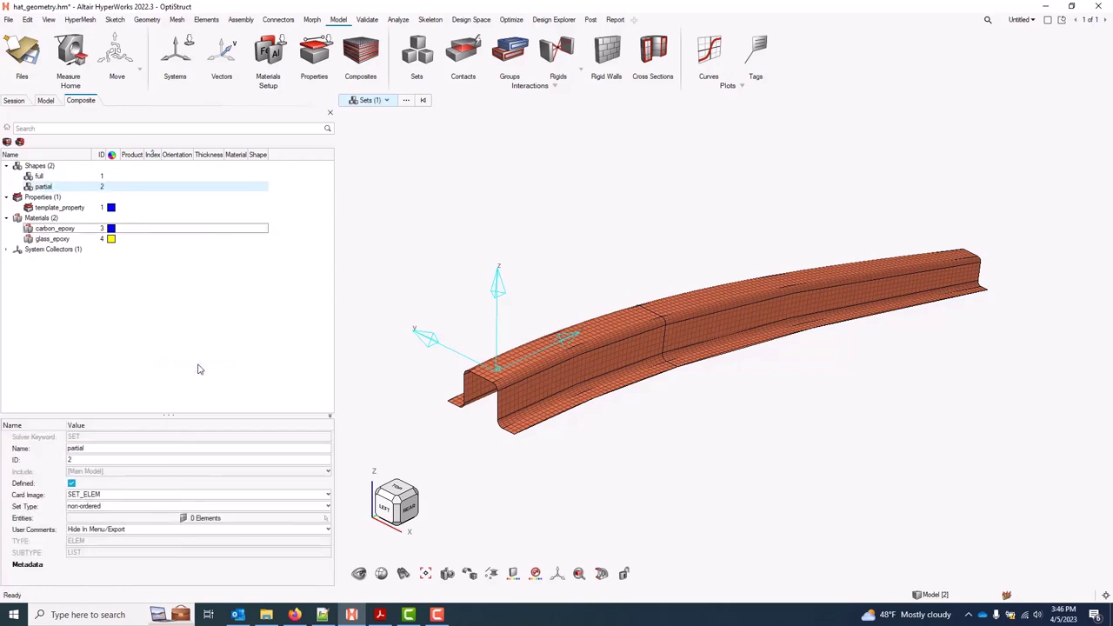
Fill the partial shape with the 1640 elements of the beam's left-end surfaces, selected by surface.
left_click(233, 519)
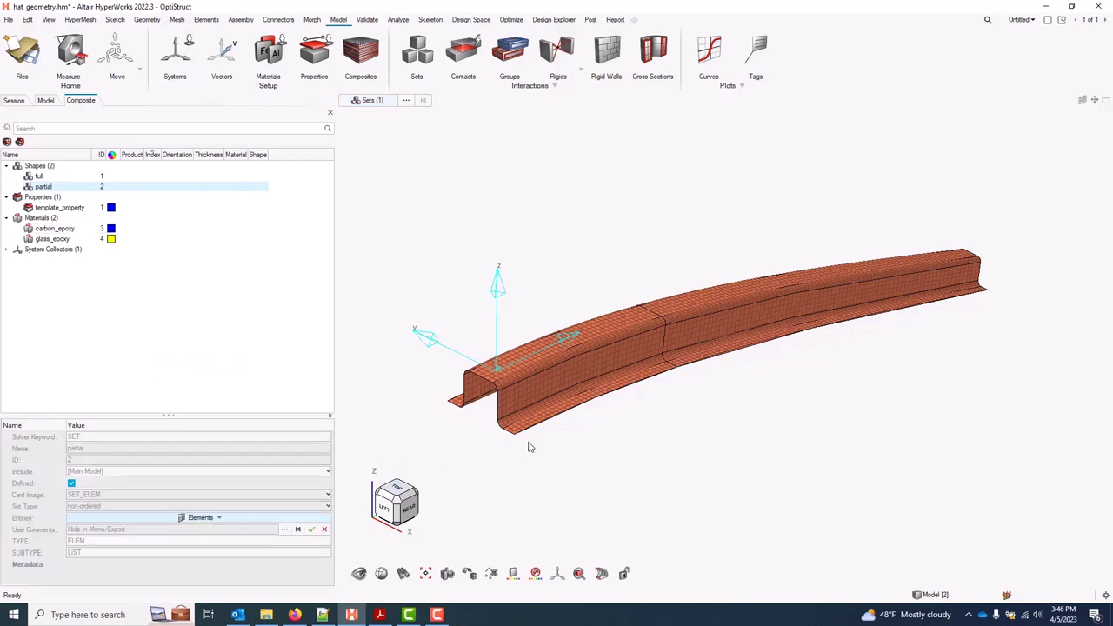
left_click(284, 531)
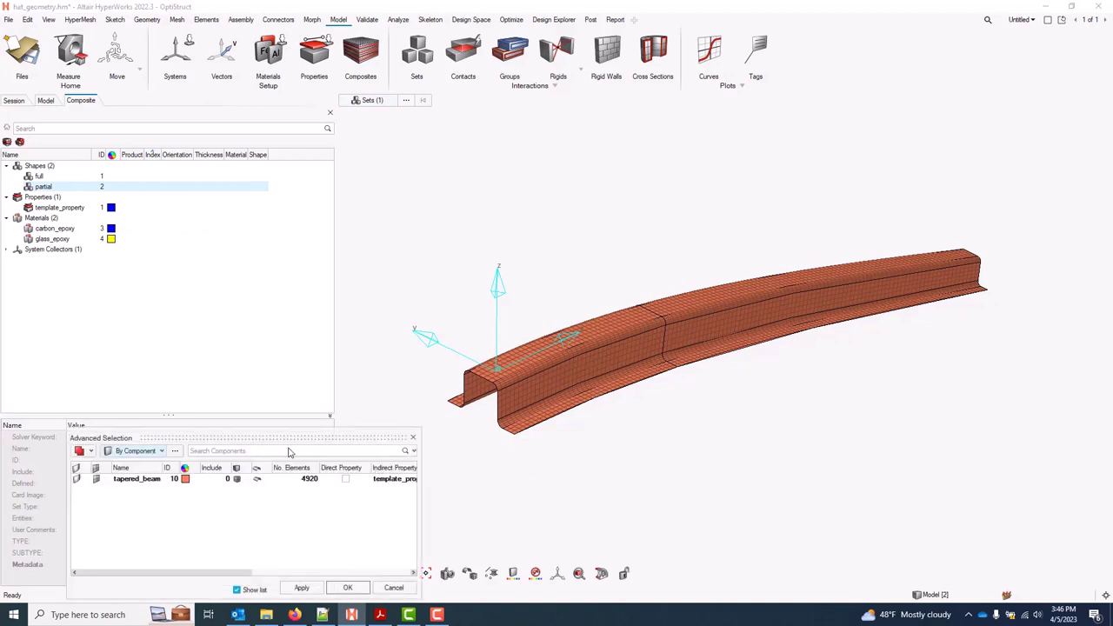
left_click(160, 451)
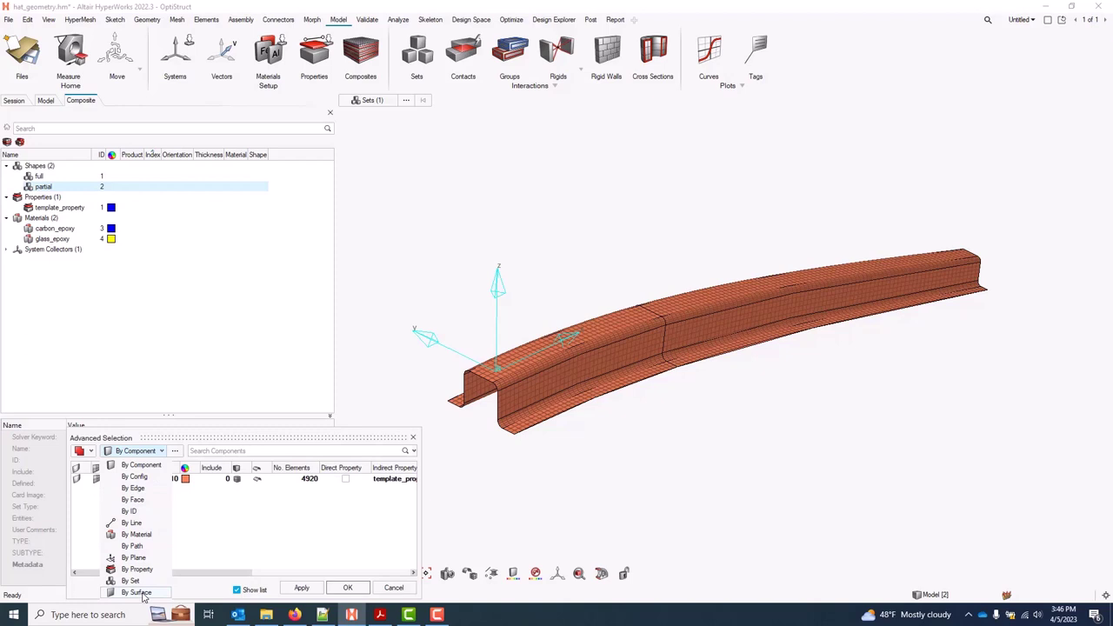
left_click(136, 592)
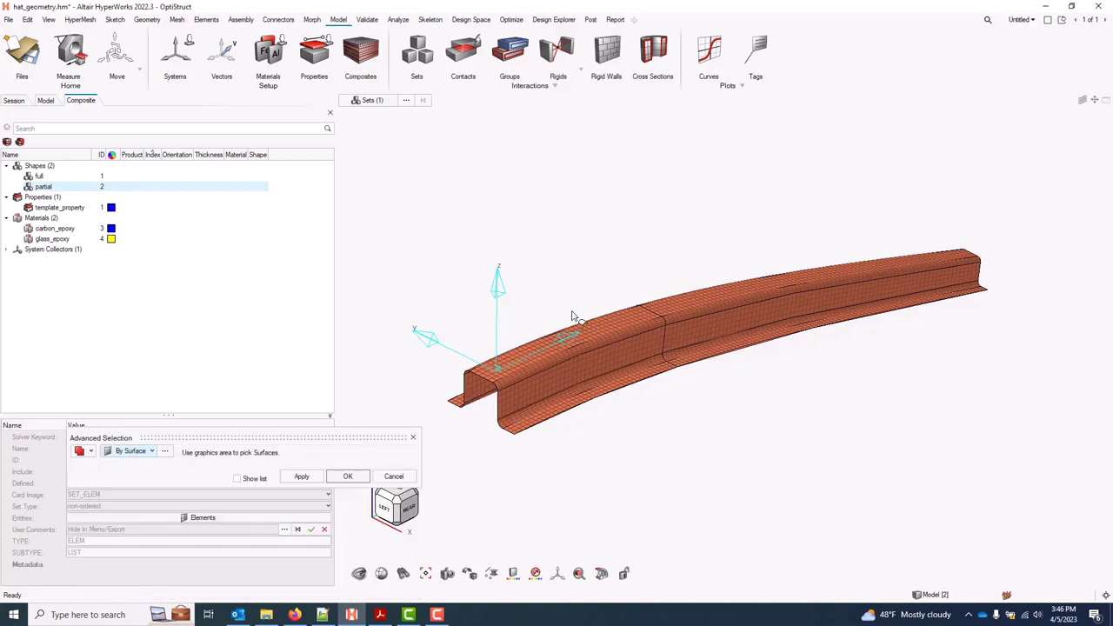
left_click_drag(448, 285, 543, 439)
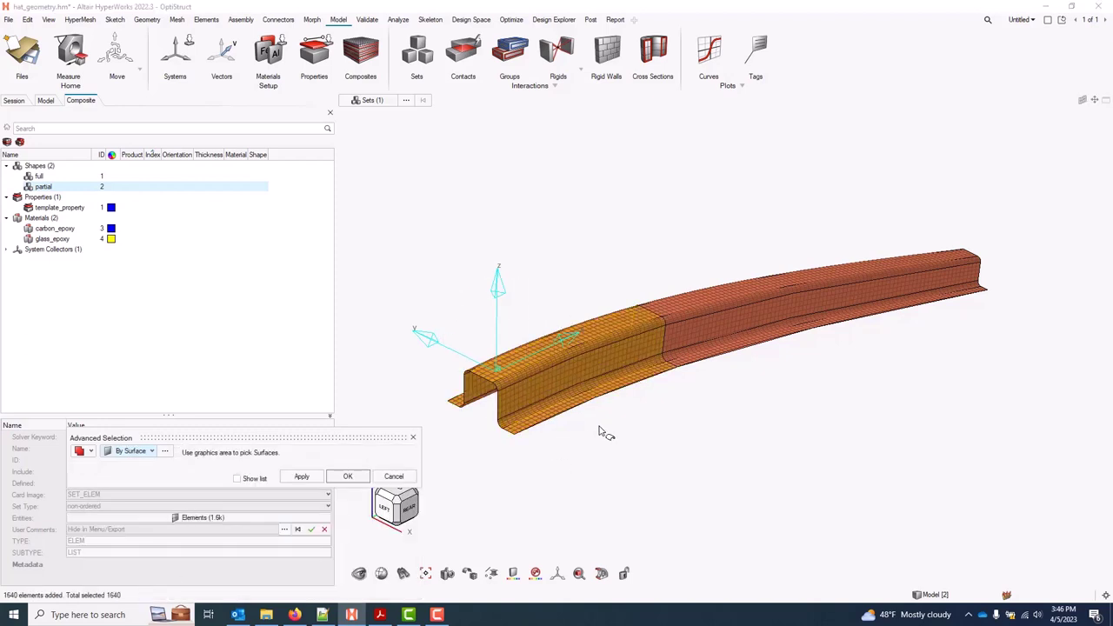
right_click_drag(596, 430, 554, 451)
left_click(347, 475)
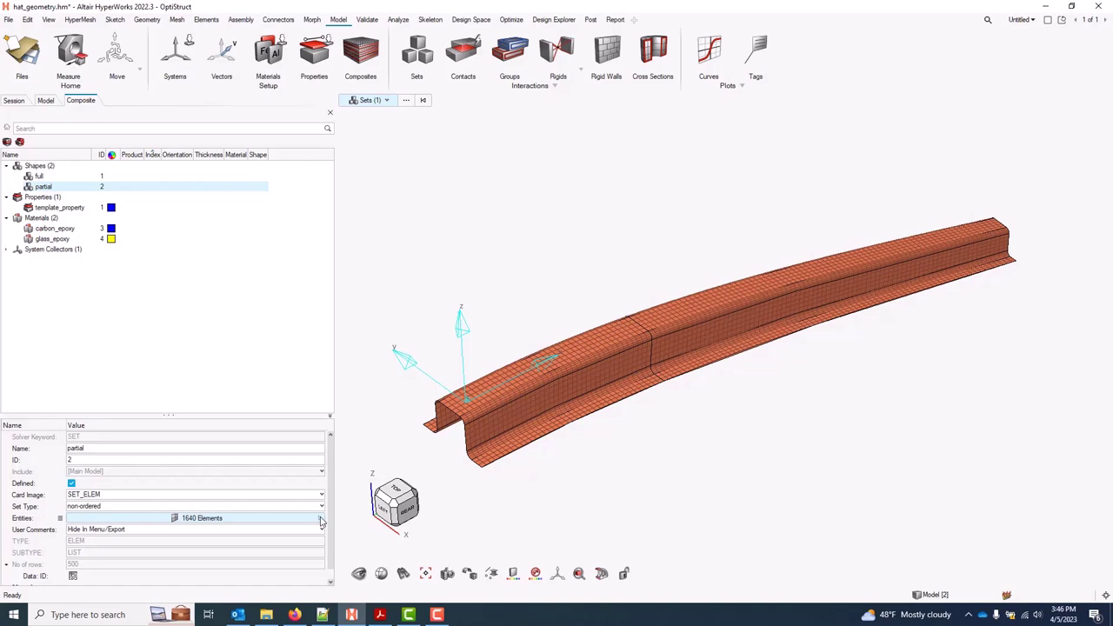
left_click(393, 502)
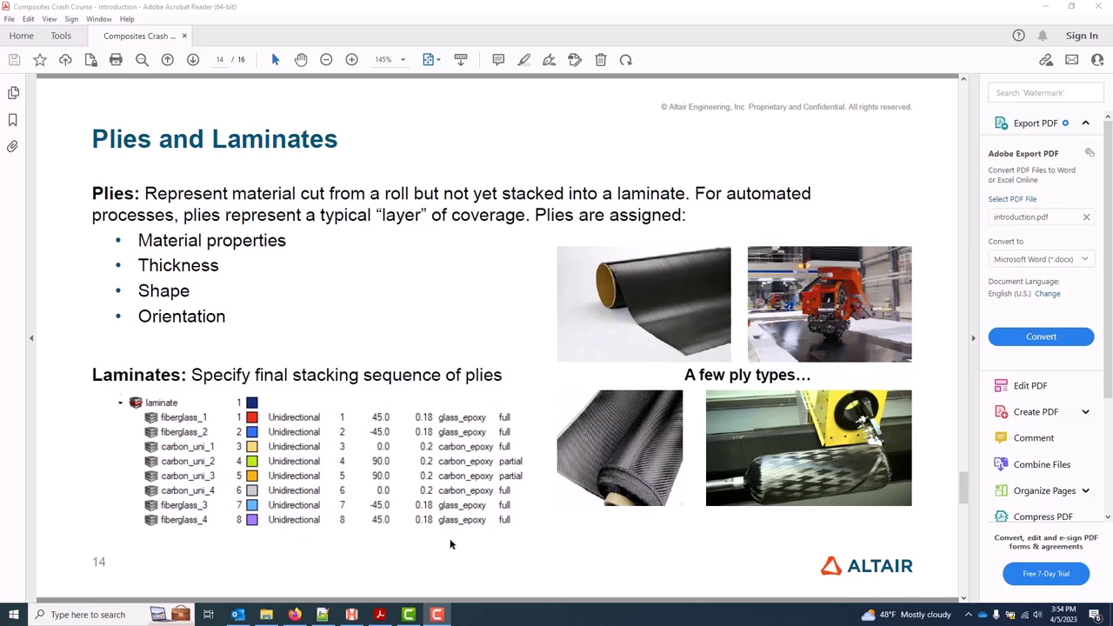
left_click(351, 615)
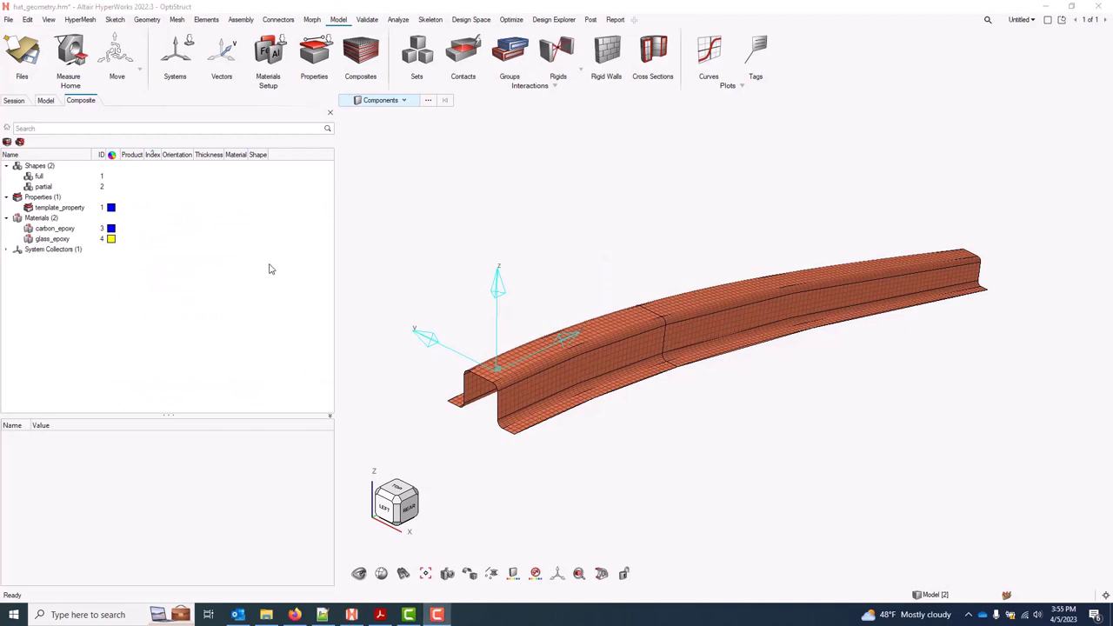
Create ply1 with 0.18 thickness and carbon_epoxy material.
right_click(296, 256)
mouse_move(315, 265)
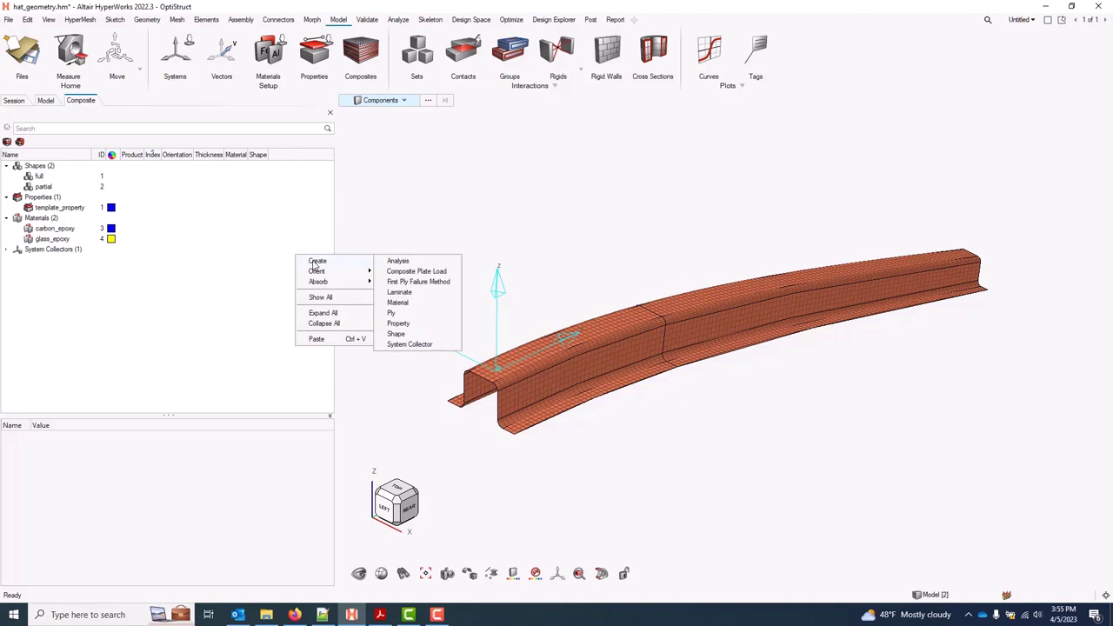
left_click(426, 315)
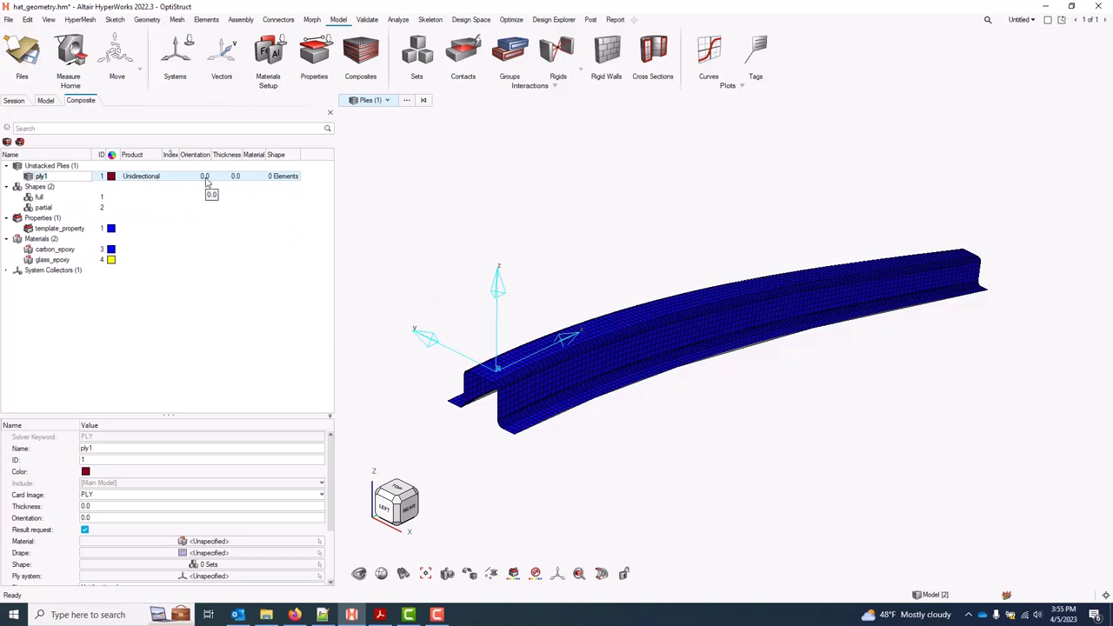
left_click(235, 178)
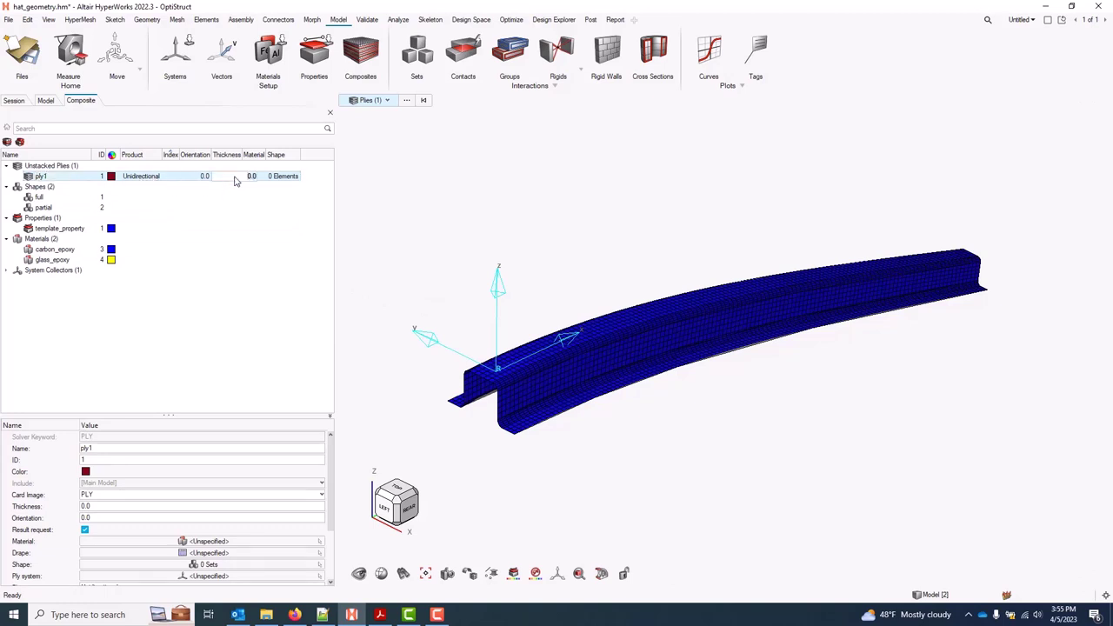
type("0.18")
key("Return")
left_click(263, 178)
left_click(266, 193)
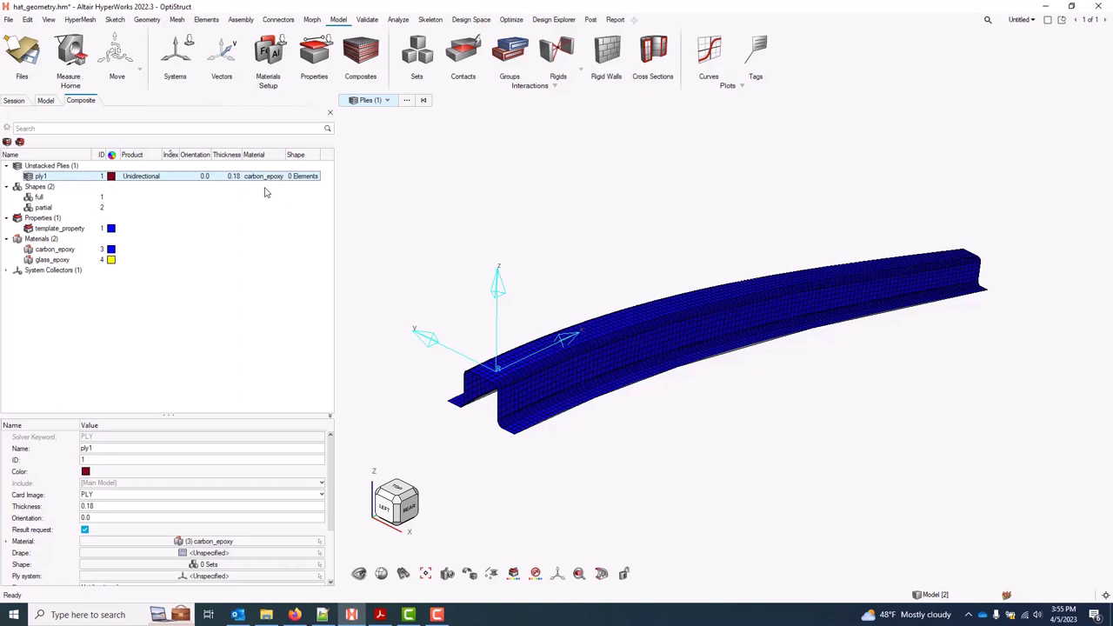
Assign the 'full' set as ply1's shape.
left_click(213, 564)
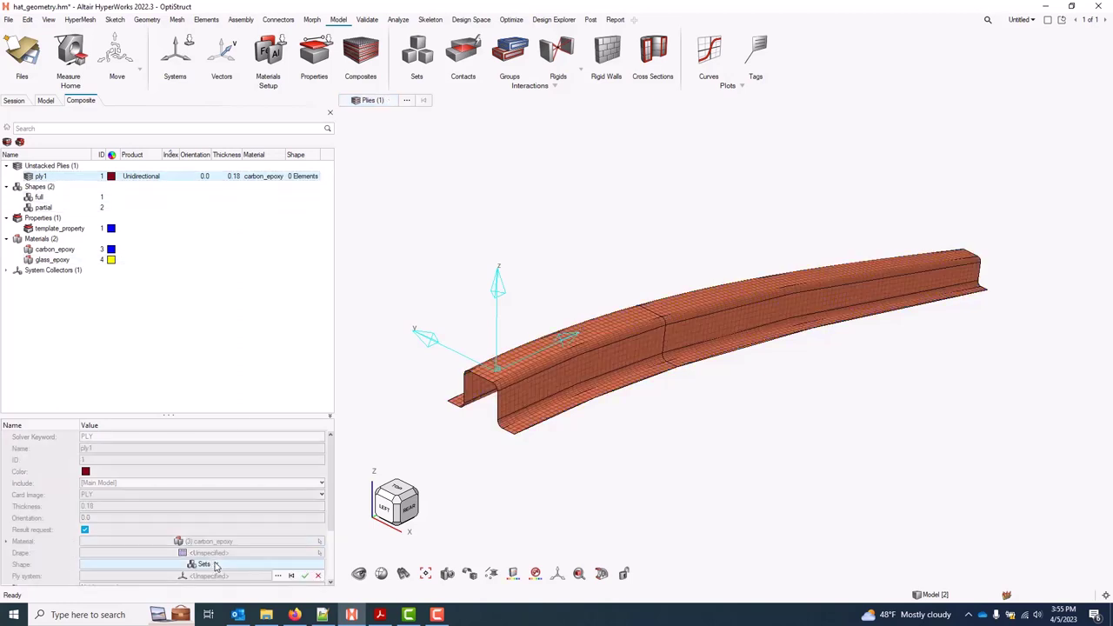
left_click(278, 576)
left_click(111, 478)
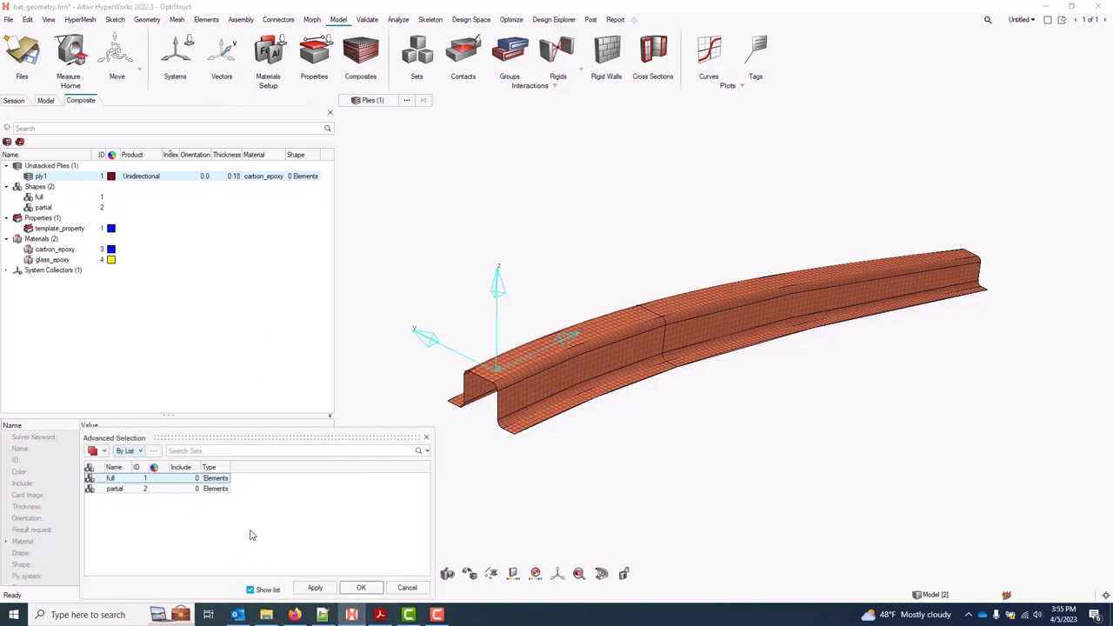
left_click(361, 588)
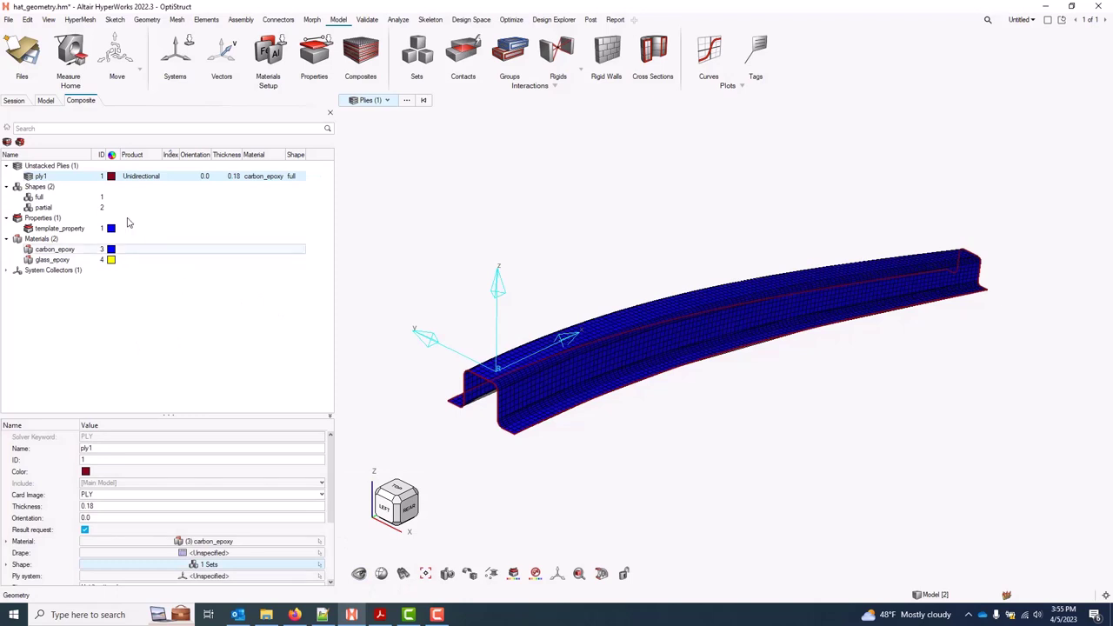
right_click(78, 178)
left_click(78, 177)
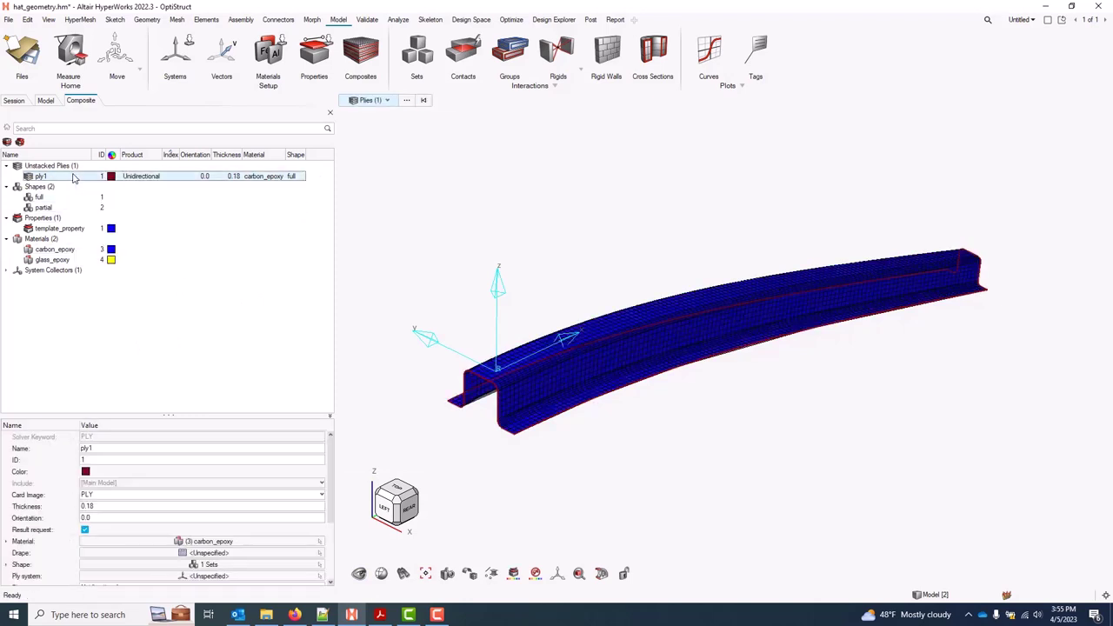
right_click(78, 176)
Duplicate ply1 seven times to get eight plies.
left_click(124, 181)
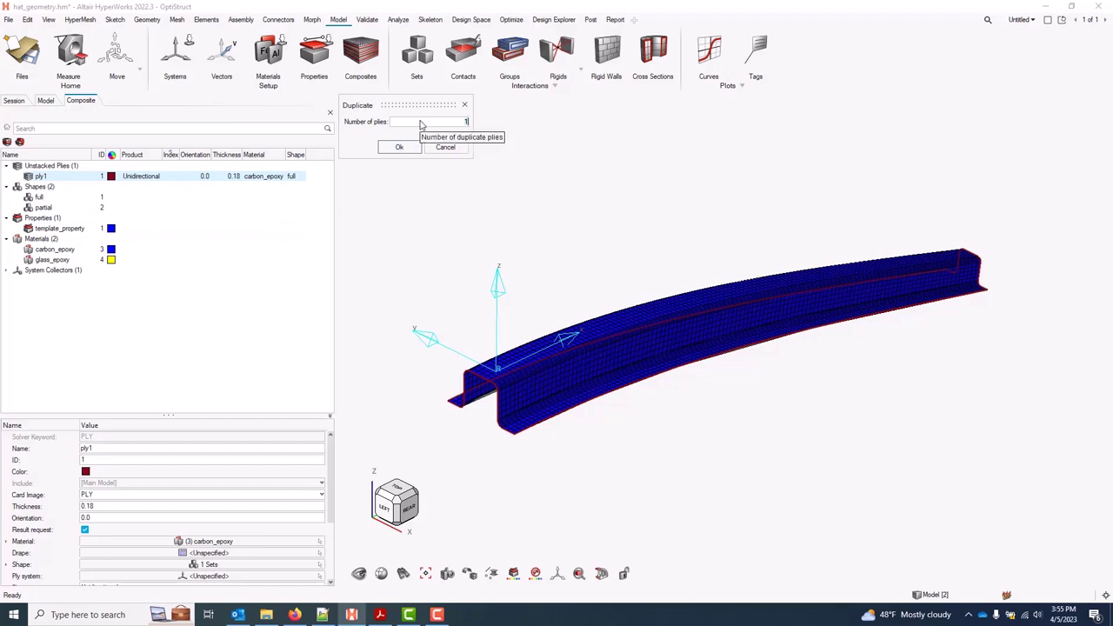
type("7")
left_click(399, 147)
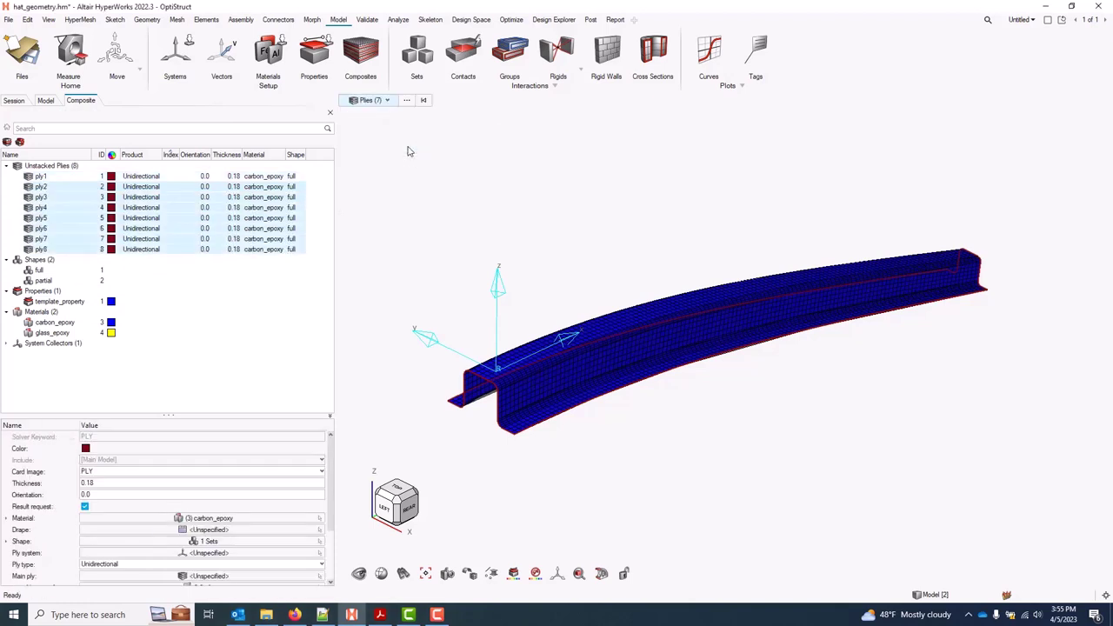
Change the material of ply1, ply2, ply7 and ply8 to glass_epoxy.
left_click(47, 383)
left_click(41, 176)
left_click(47, 186, "ctrl")
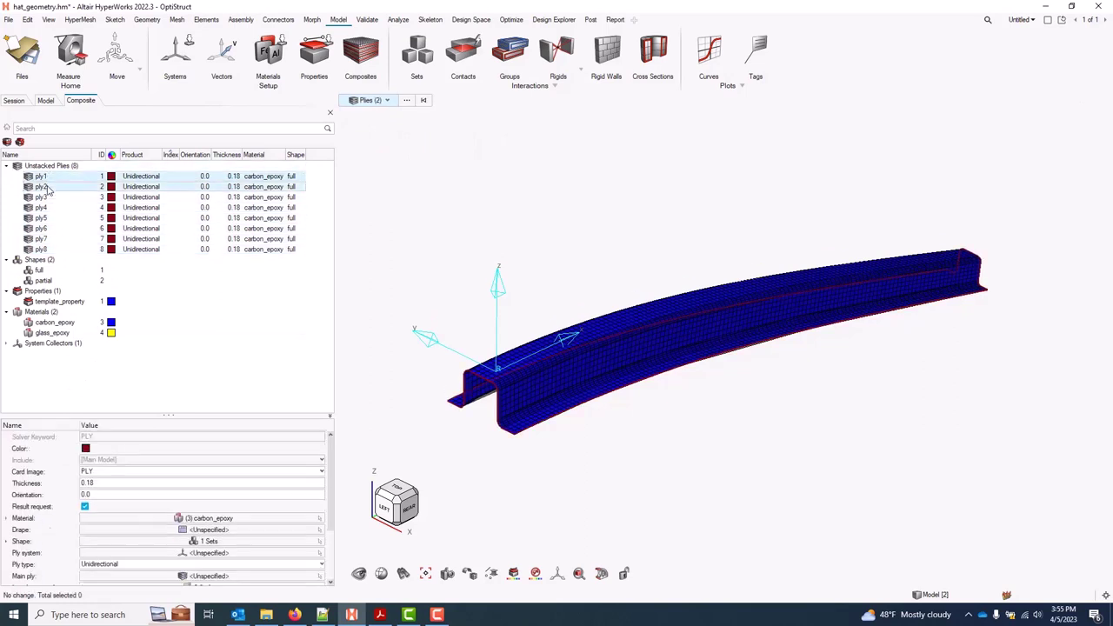
left_click(49, 240, "ctrl")
left_click(45, 250, "ctrl")
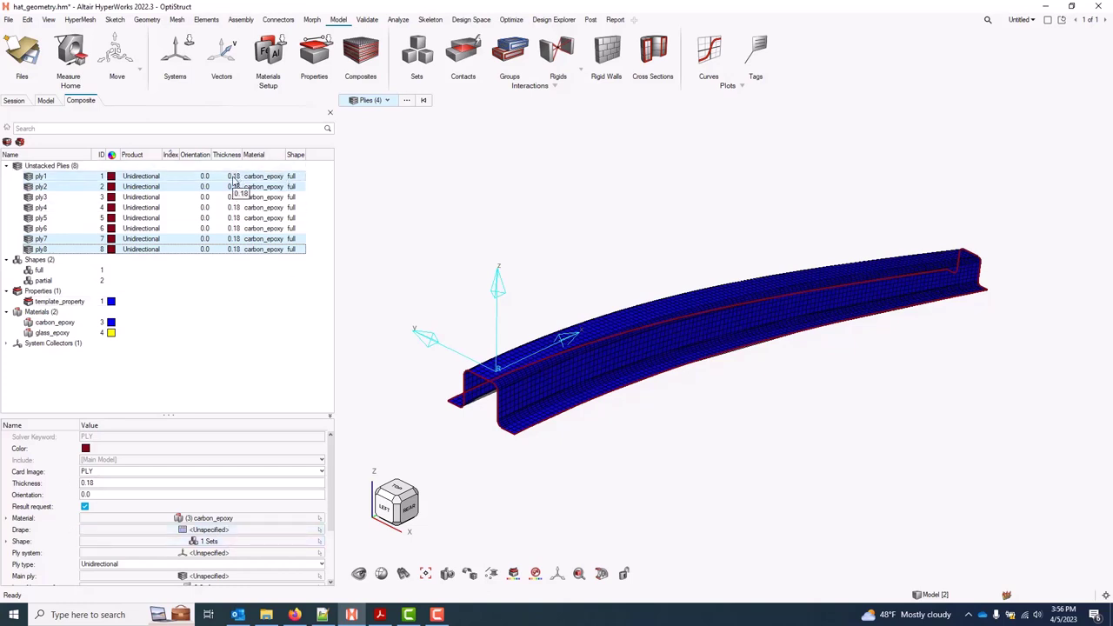
left_click(262, 177)
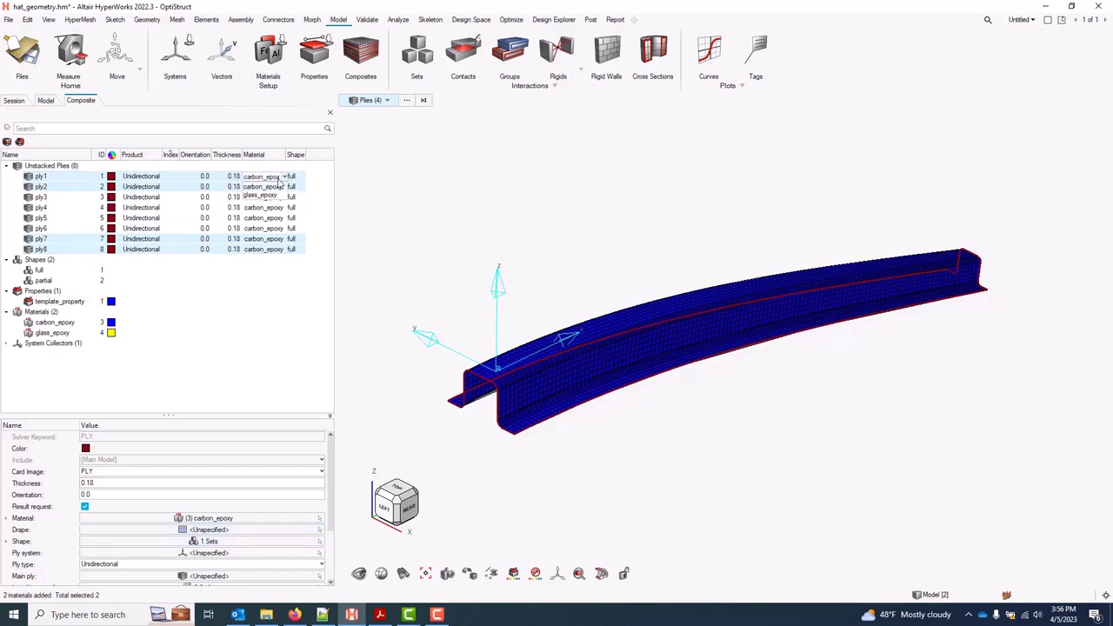
left_click(261, 195)
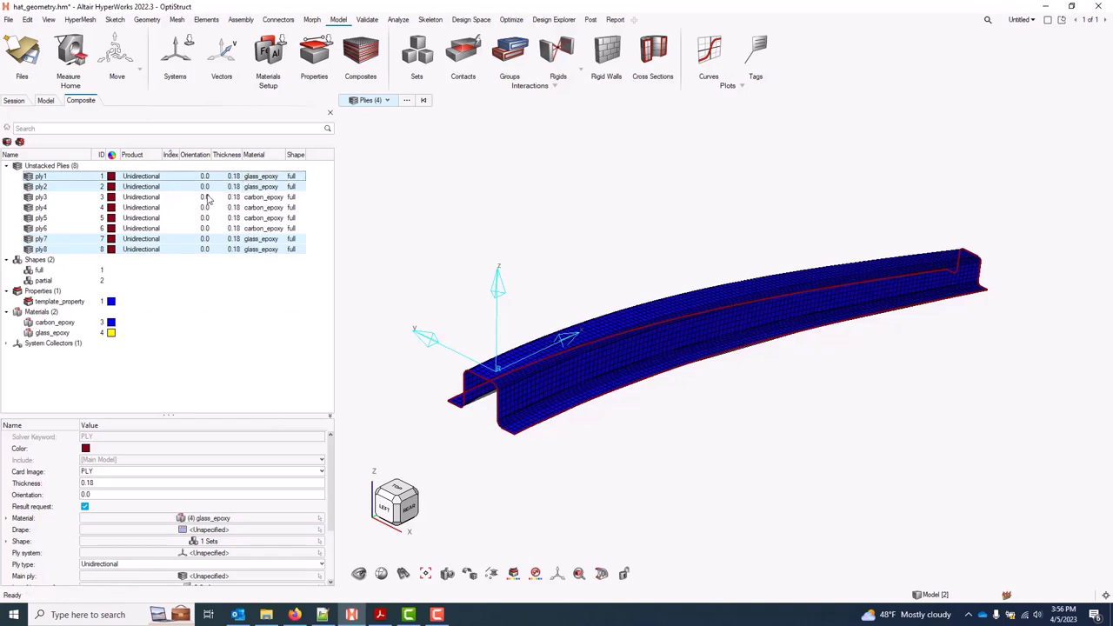
Set ply1's orientation to 45° and ply2's to -45°.
left_click(322, 217)
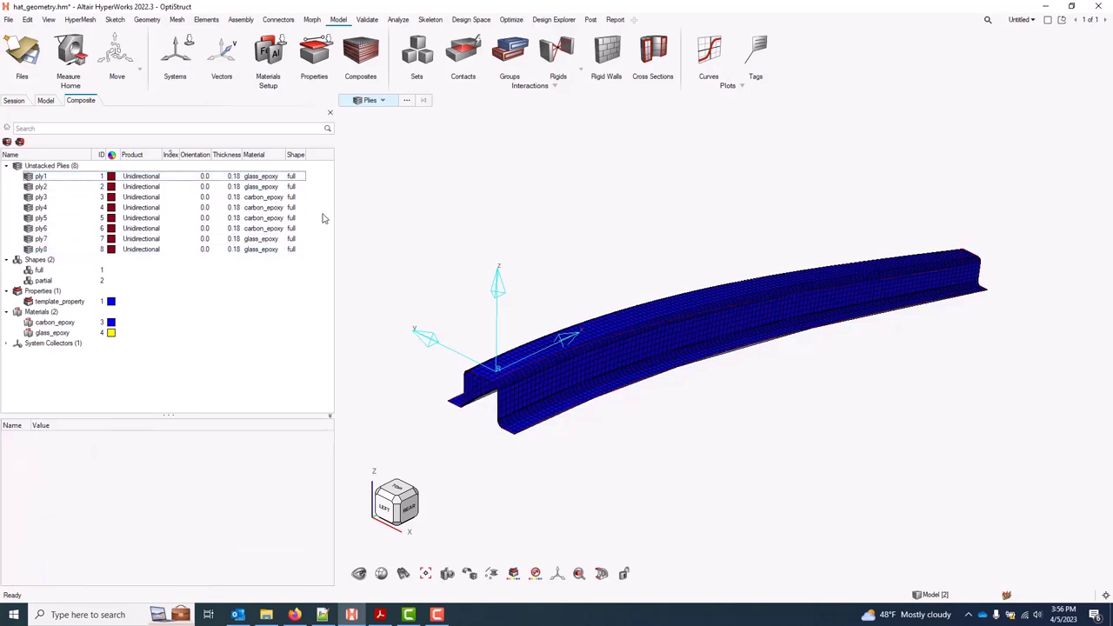
left_click(52, 177)
left_click(206, 178)
type("45")
key("Return")
left_click(206, 188)
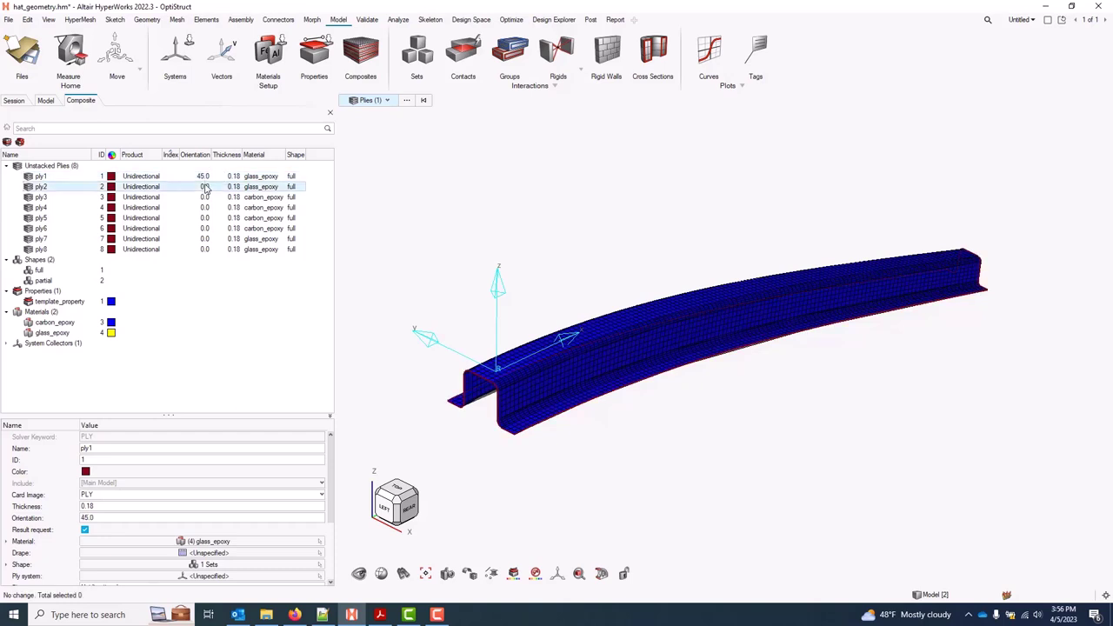
left_click(206, 188)
type("-45")
key("Return")
Set ply7's orientation to -45° and ply8's to 45°.
left_click(206, 240)
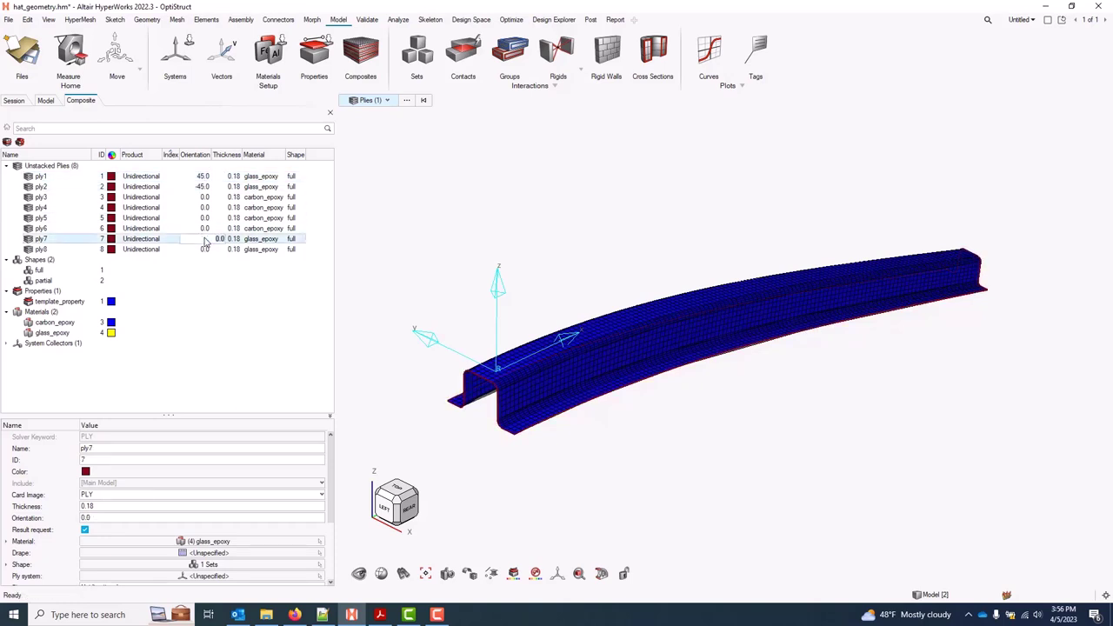
left_click(206, 241)
type("-45")
key("Return")
left_click(204, 251)
left_click(202, 251)
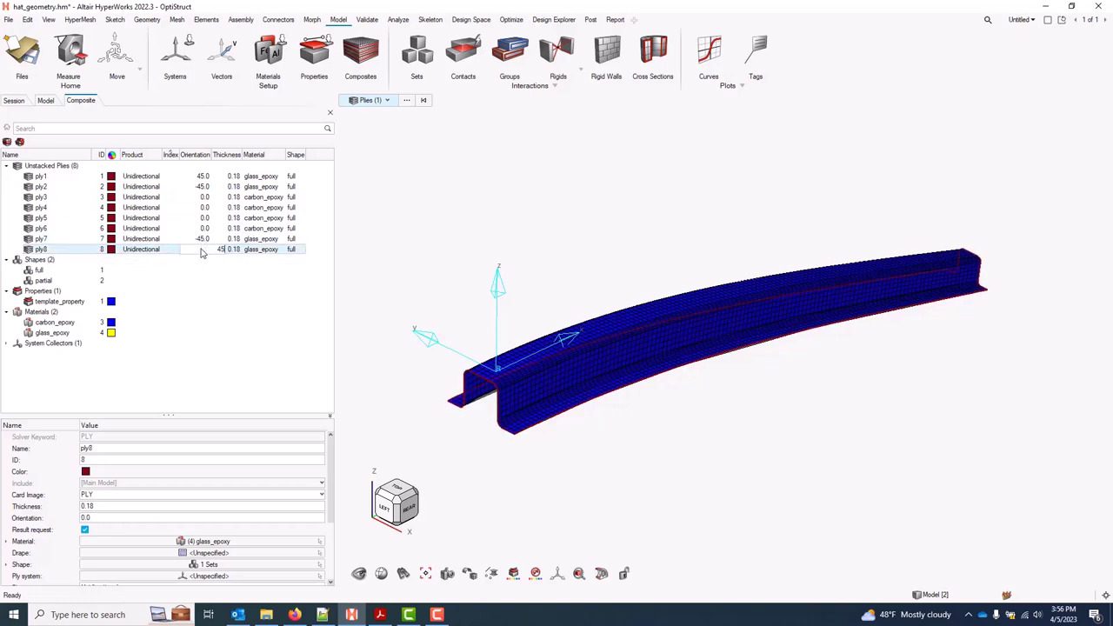
key("Return")
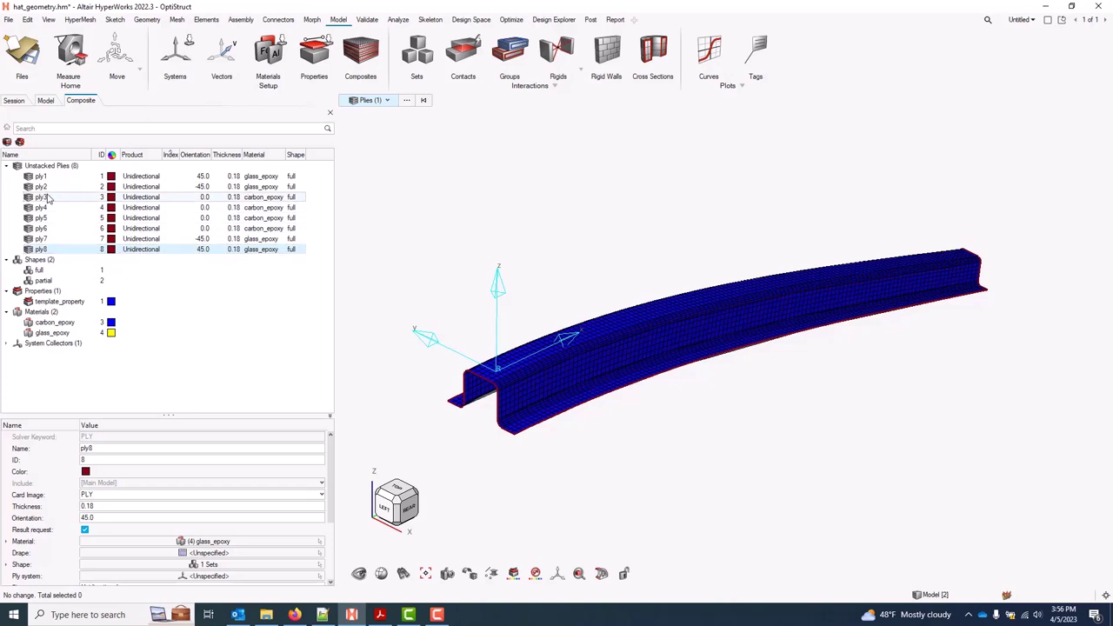
Set ply4 and ply5 to a 90° orientation.
left_click(41, 197)
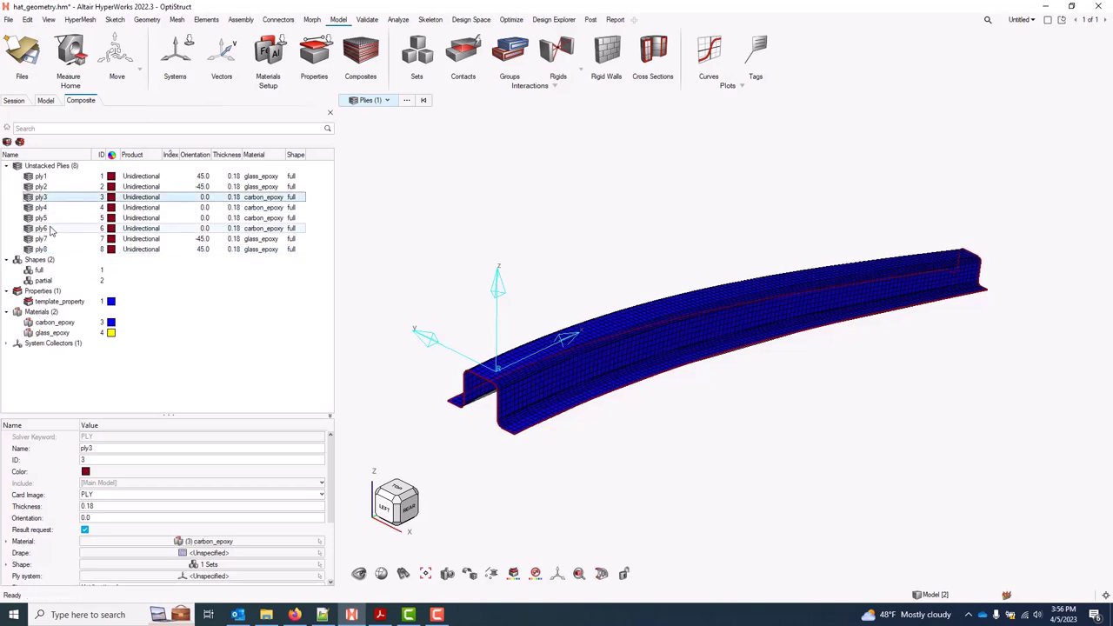
left_click(51, 229, "shift")
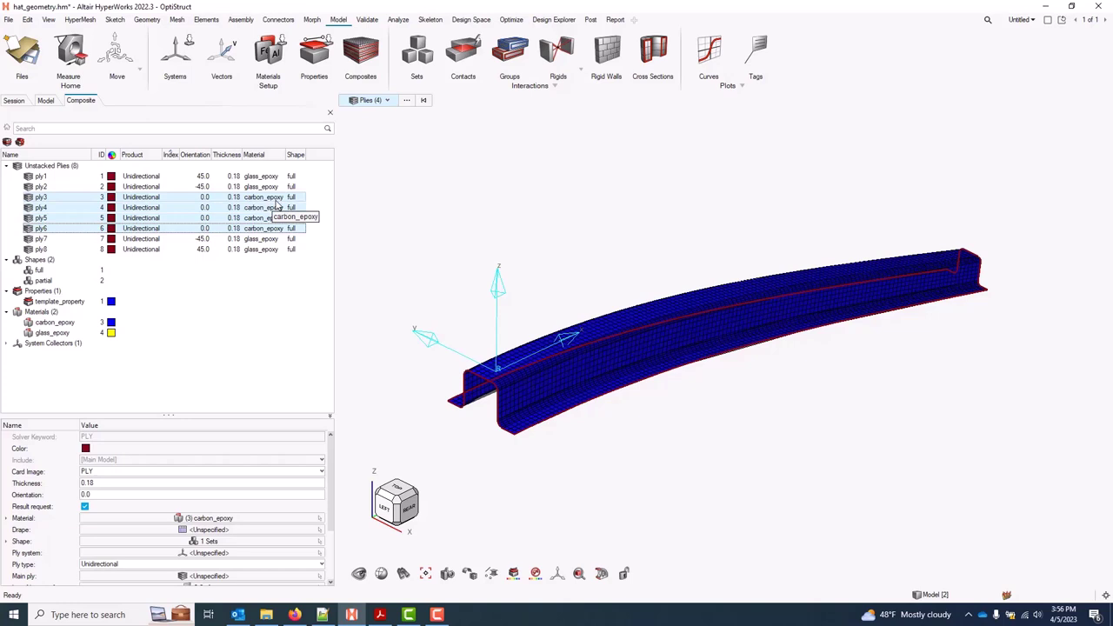
left_click(177, 409)
left_click(48, 209)
left_click(50, 218, "shift")
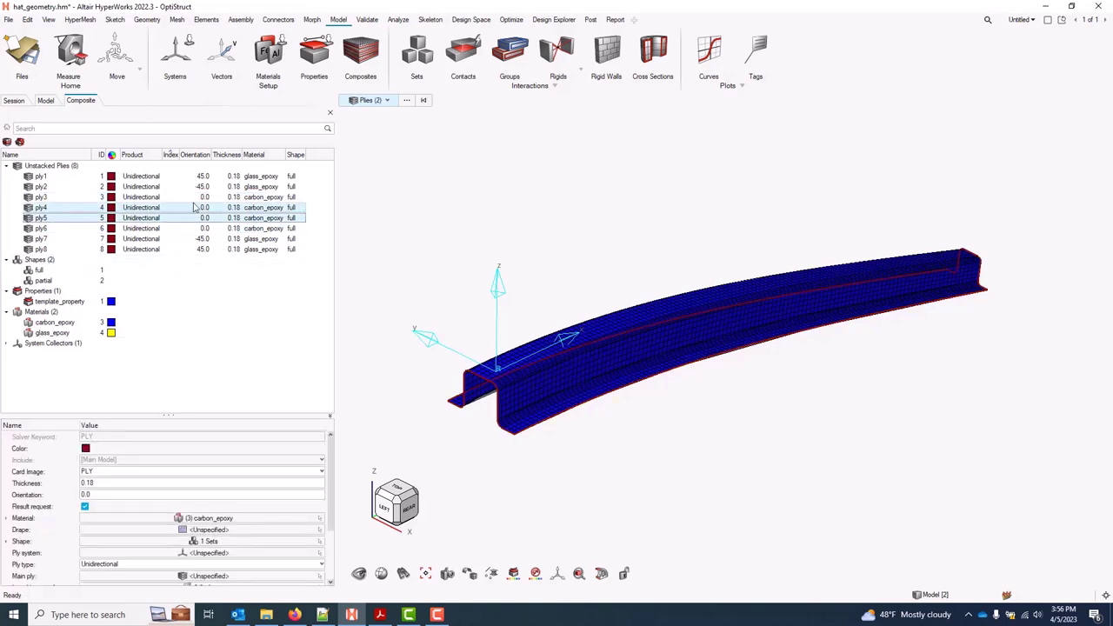
left_click(206, 209)
type("90")
key("Return")
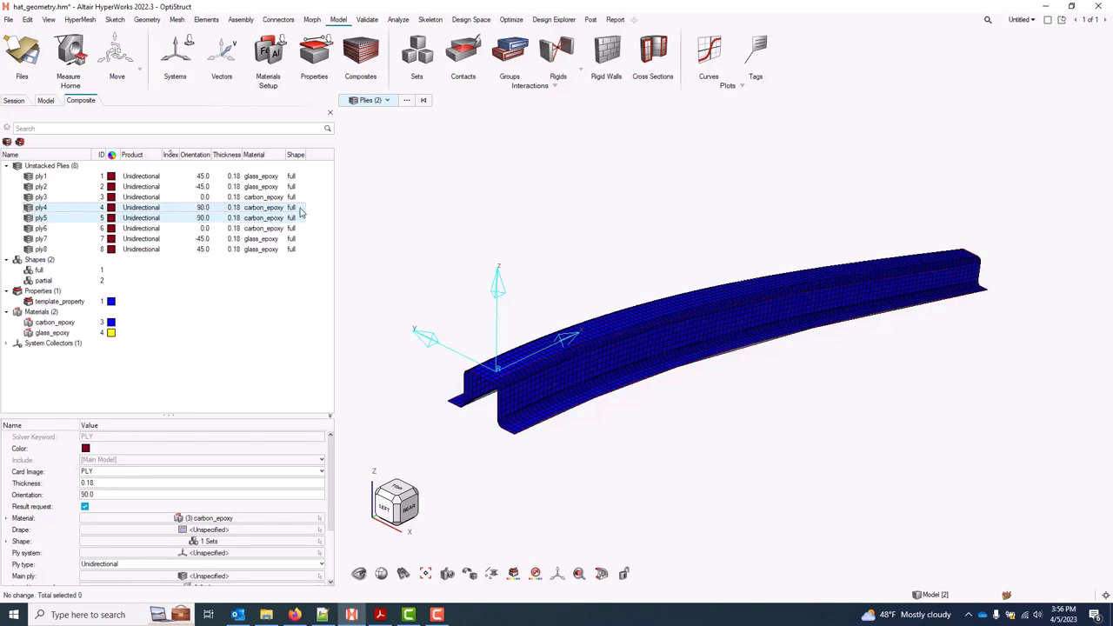
Assign the 'partial' set as the shape of ply4 and ply5.
left_click(243, 541)
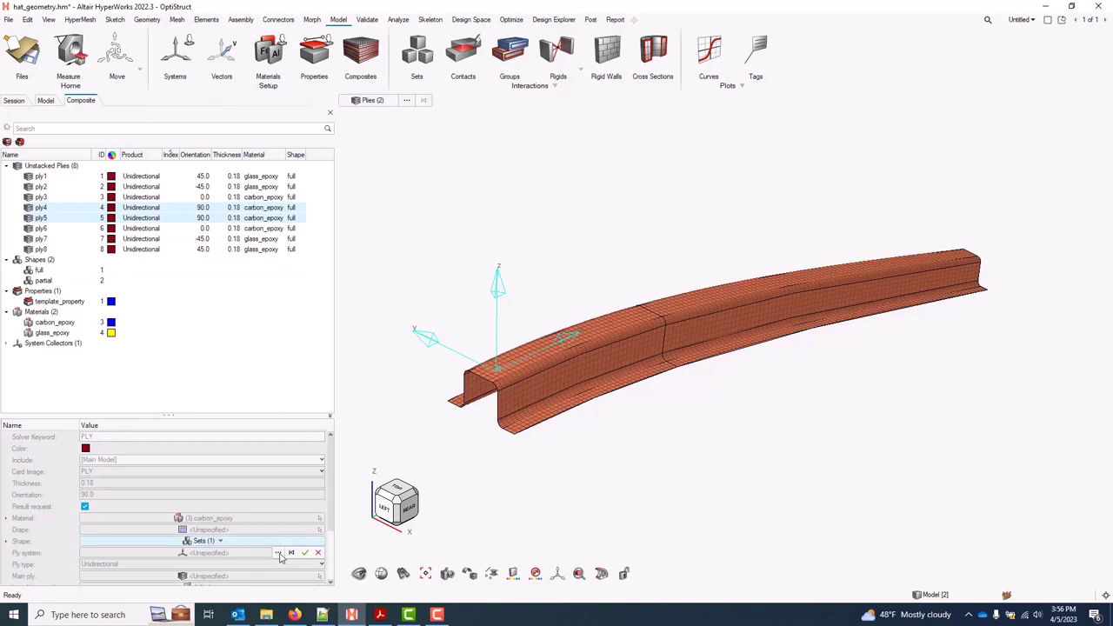
left_click(277, 552)
left_click(124, 493)
left_click(361, 587)
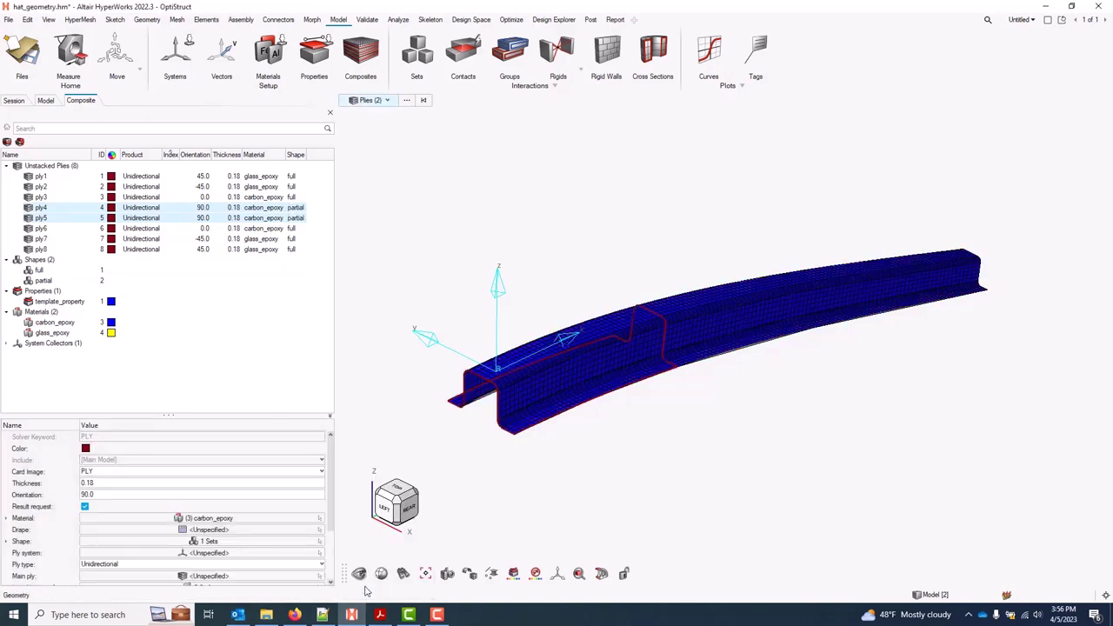
left_click(205, 396)
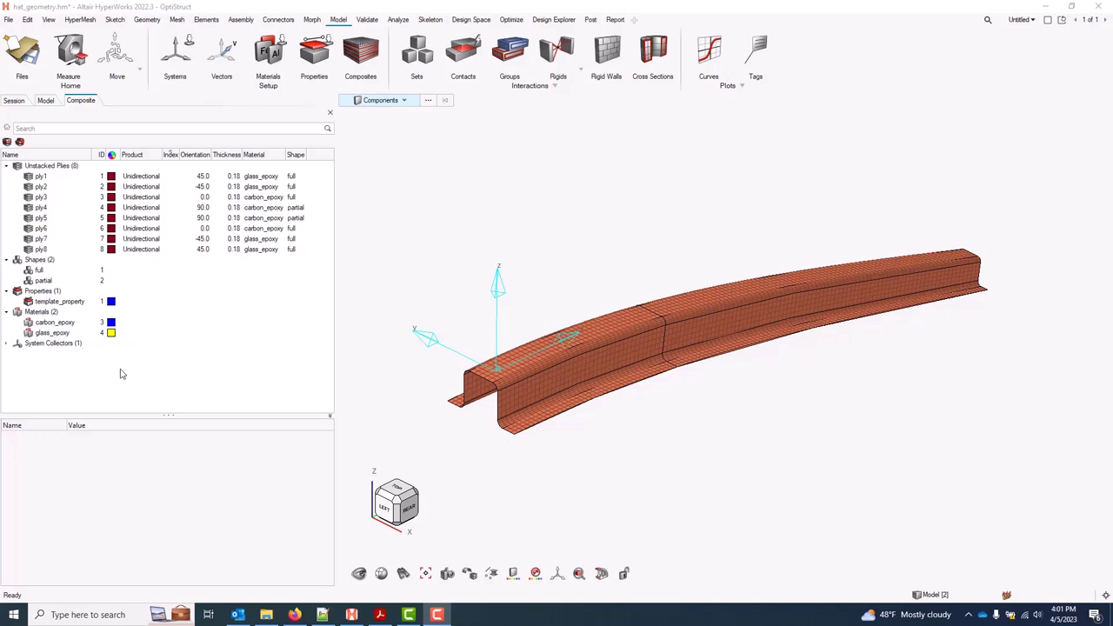
Create a laminate named 'laminate', keeping the Total option and Ply laminate type.
right_click(146, 365)
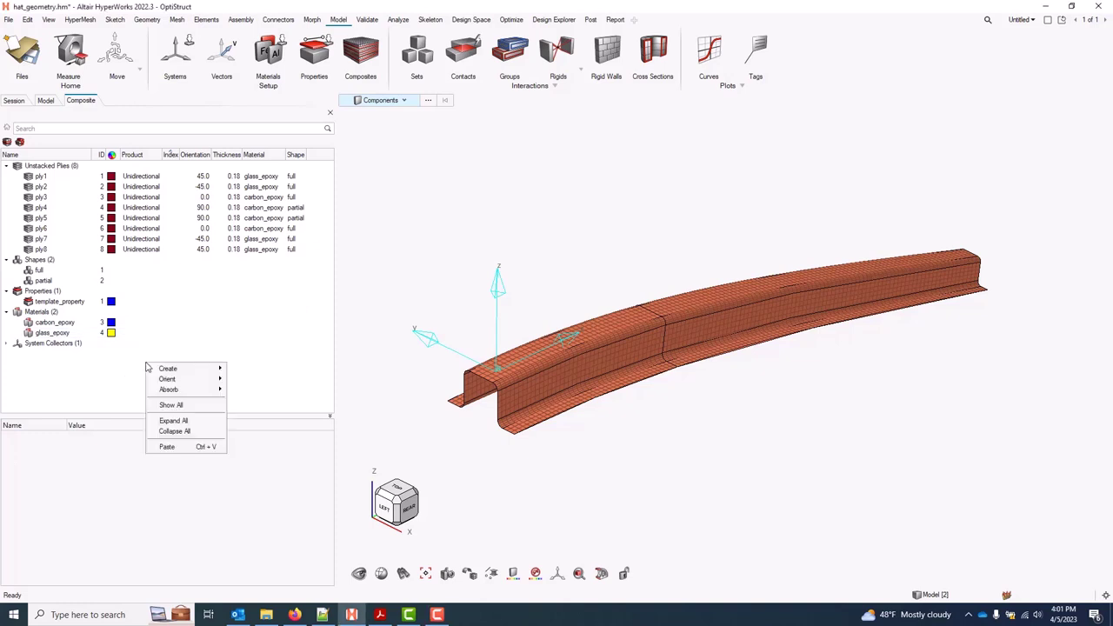
mouse_move(182, 370)
left_click(251, 400)
type("laminate")
key("Return")
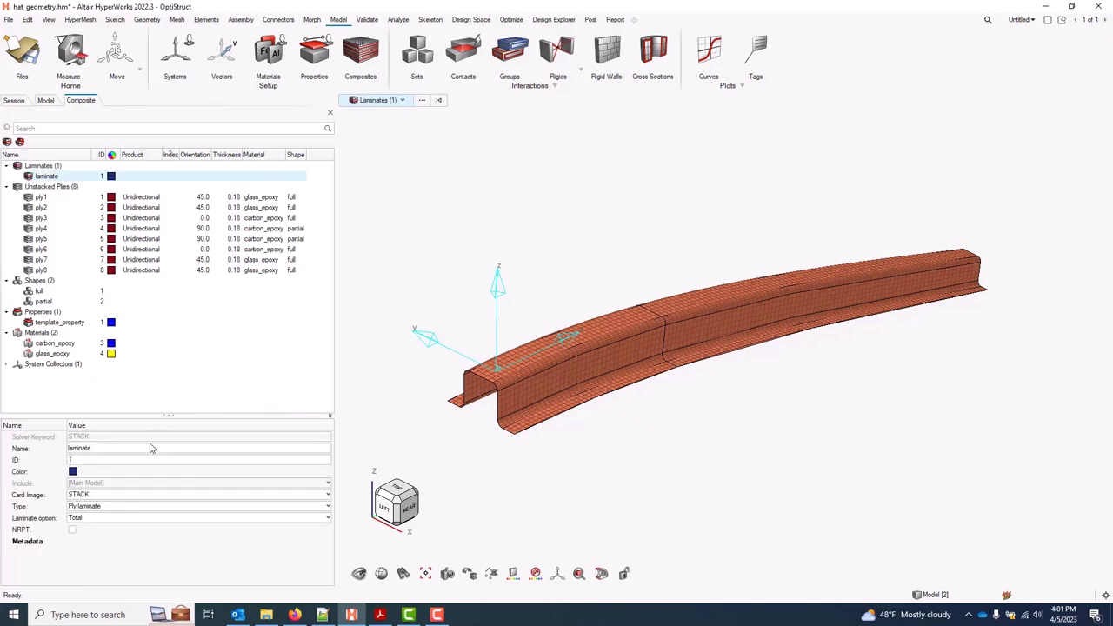
left_click(111, 518)
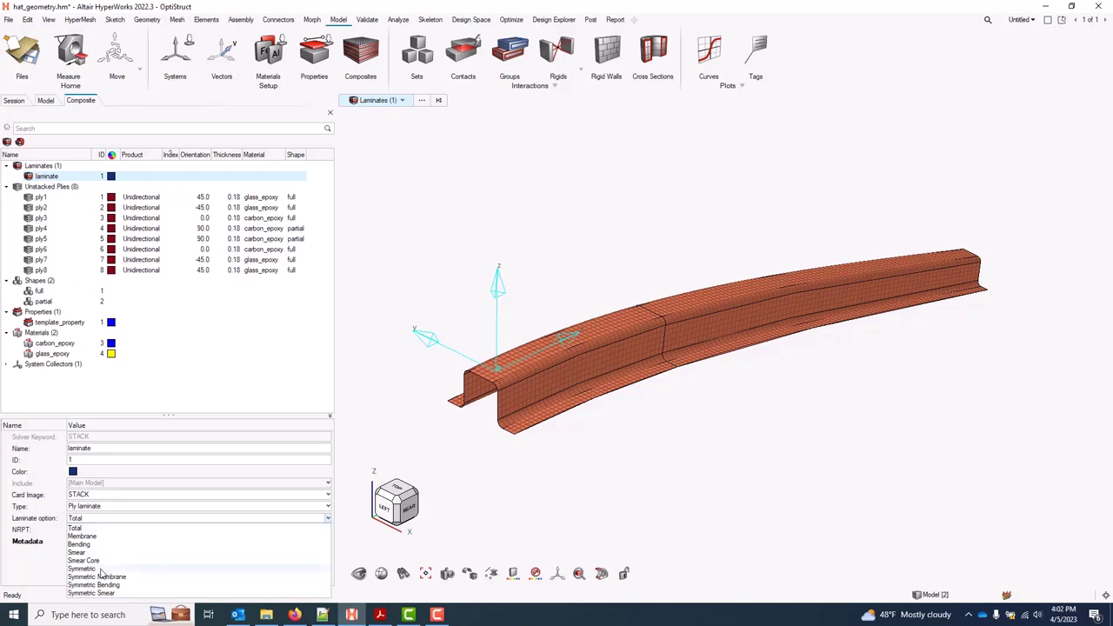
left_click(98, 526)
left_click(114, 507)
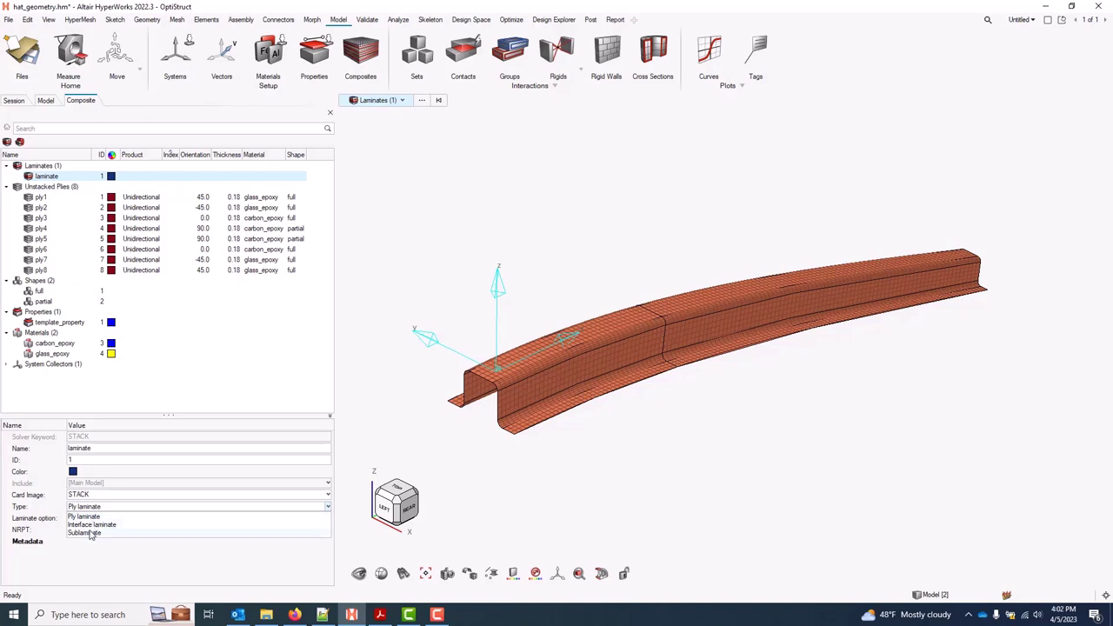
left_click(107, 507)
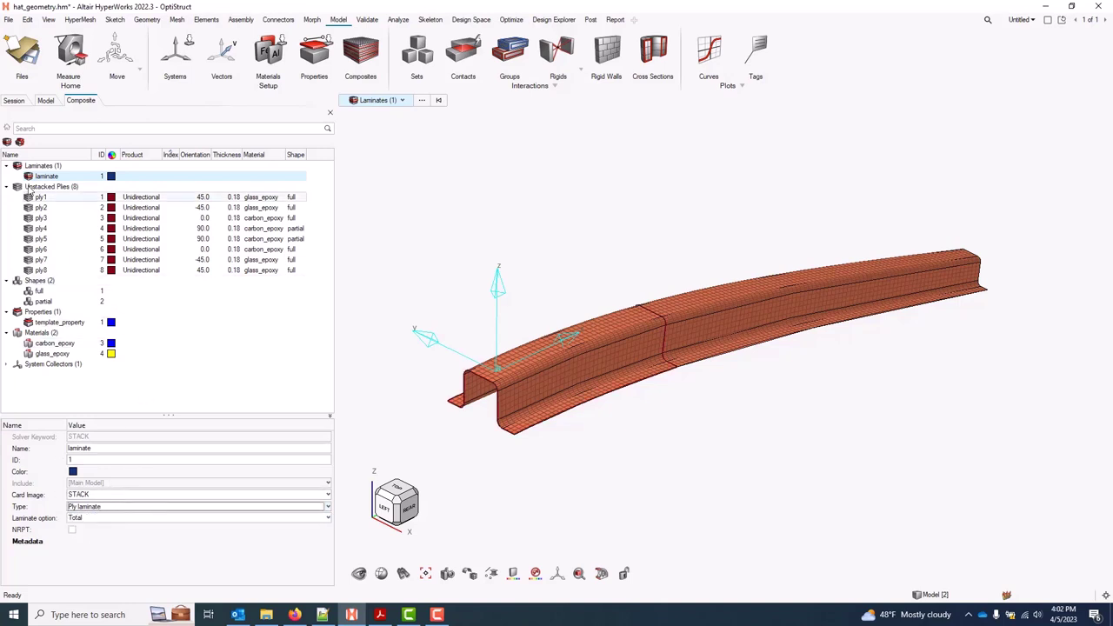
Move all eight plies into the laminate and reorder them ply1 through ply8.
left_click(56, 199)
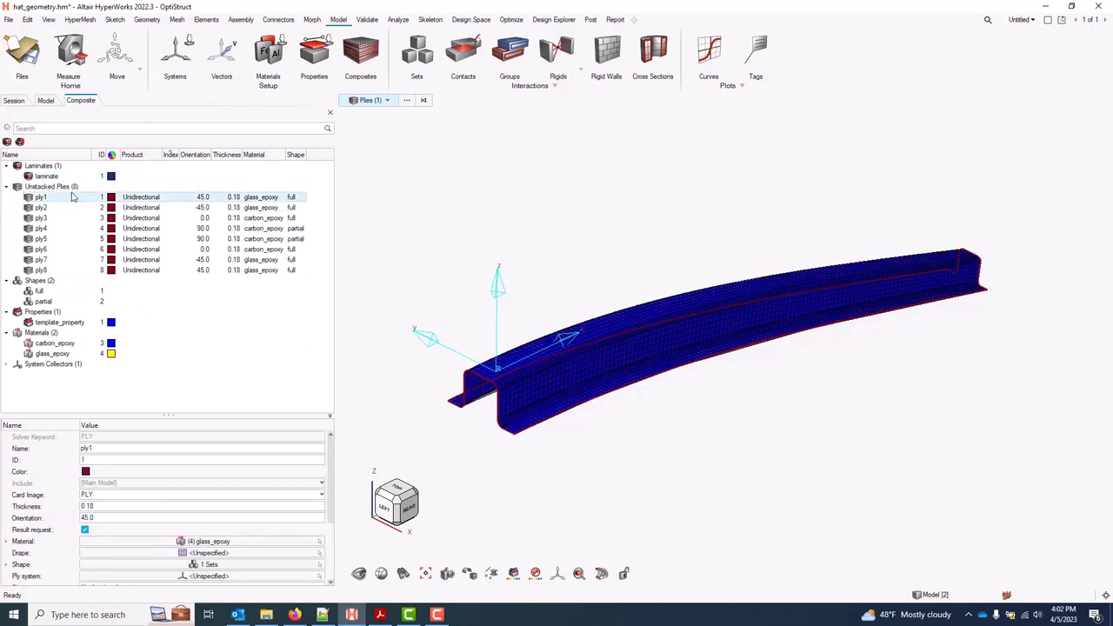
left_click(51, 269, "shift")
left_click_drag(49, 270, 55, 179)
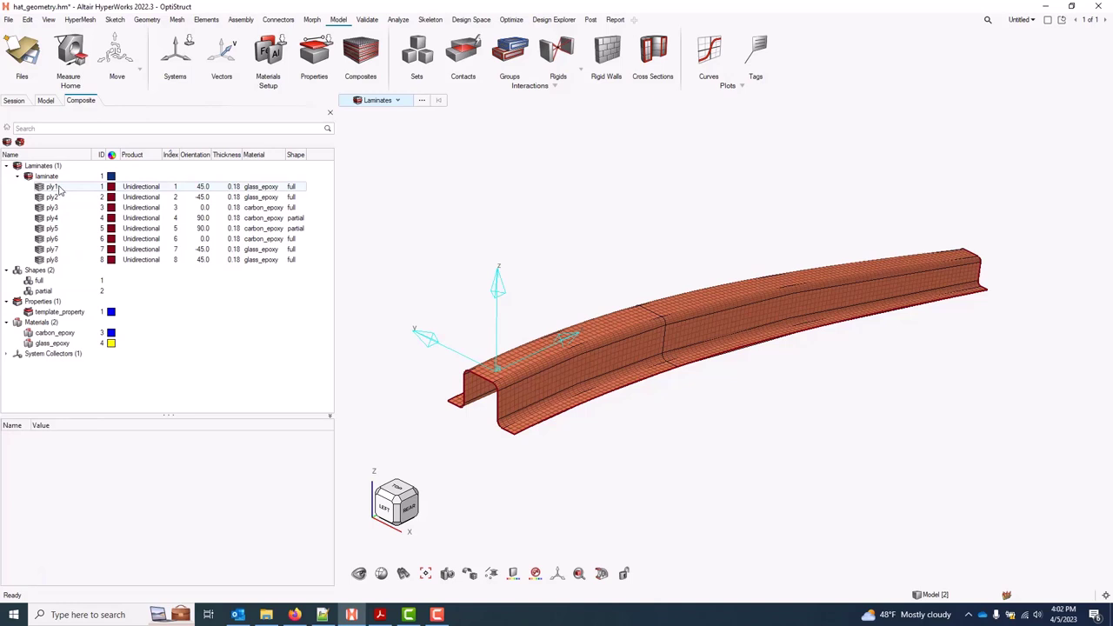
left_click(59, 188)
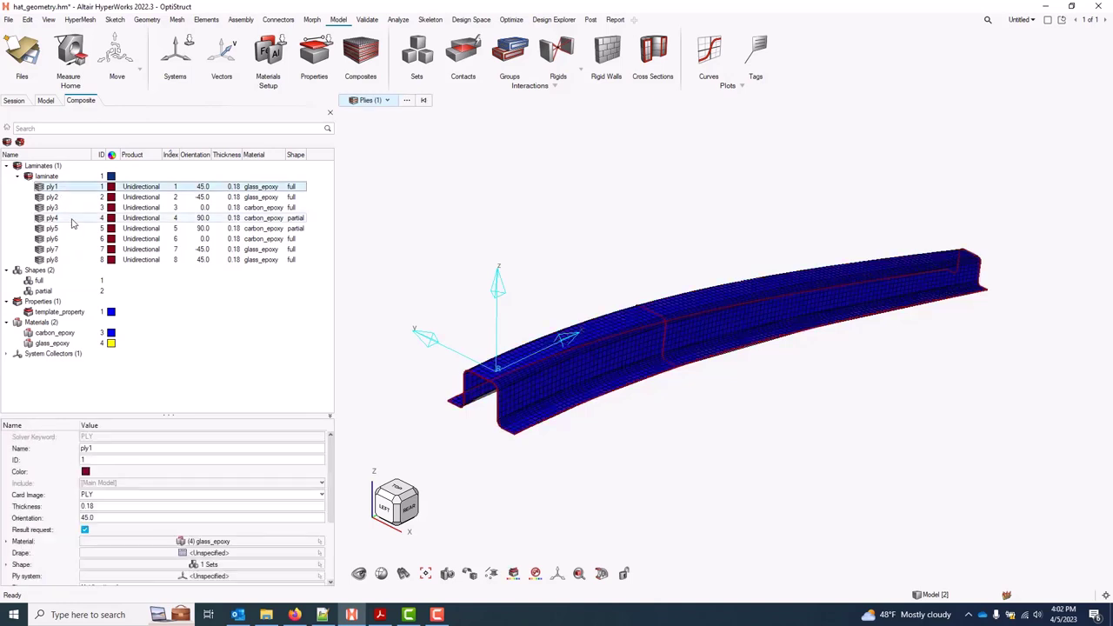
left_click(73, 221, "shift")
left_click_drag(72, 221, 74, 261)
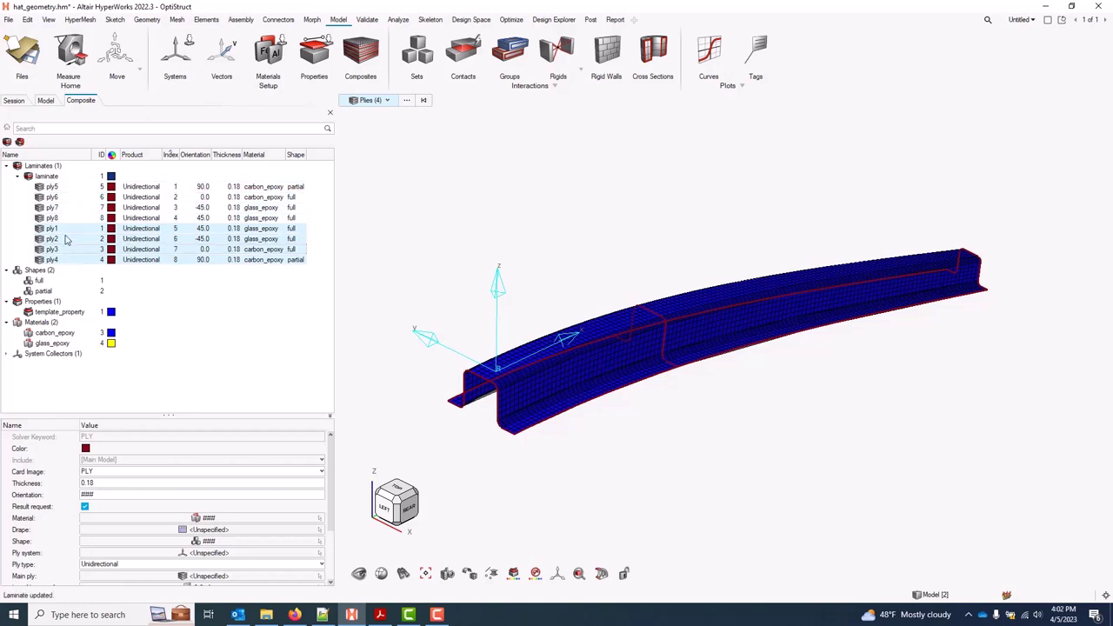
left_click_drag(65, 214, 80, 180)
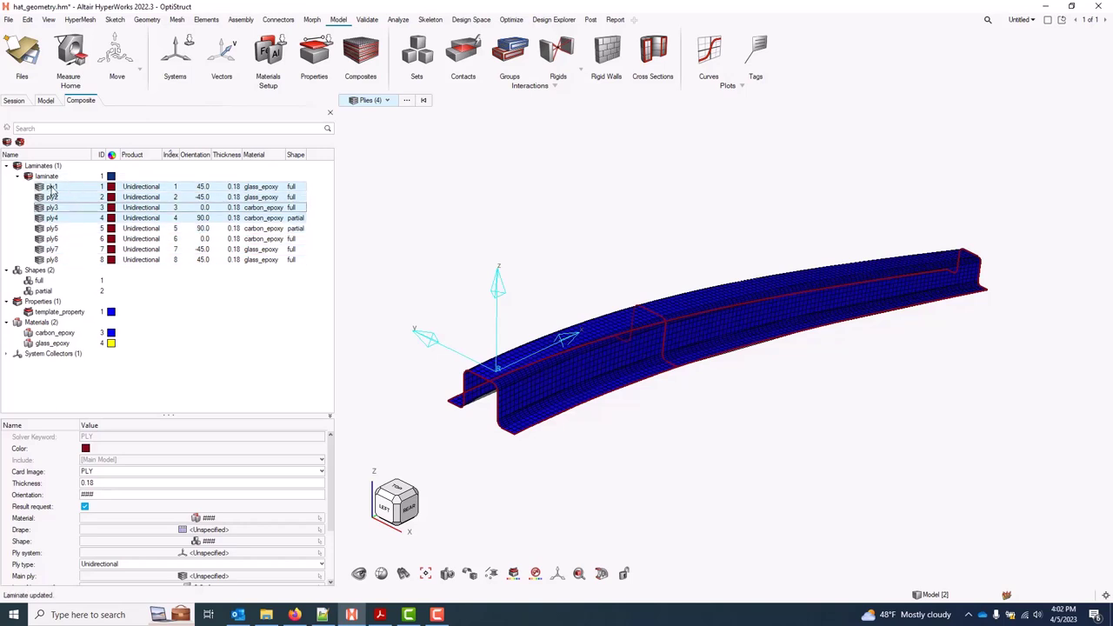
Select all eight laminate plies to change their colour.
left_click(52, 260)
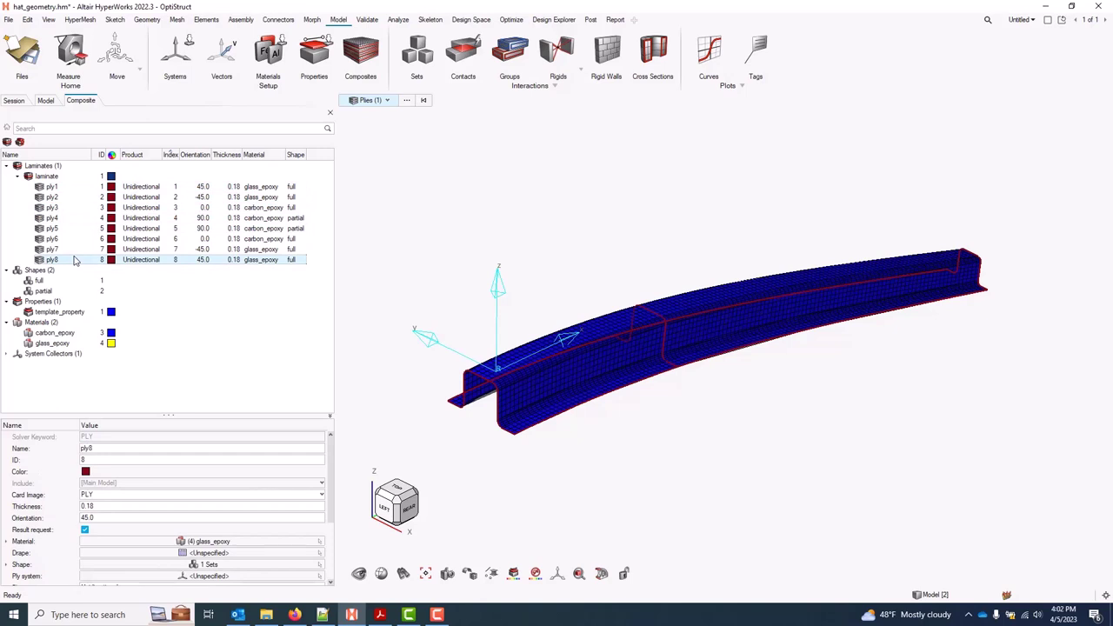
left_click(62, 189, "shift")
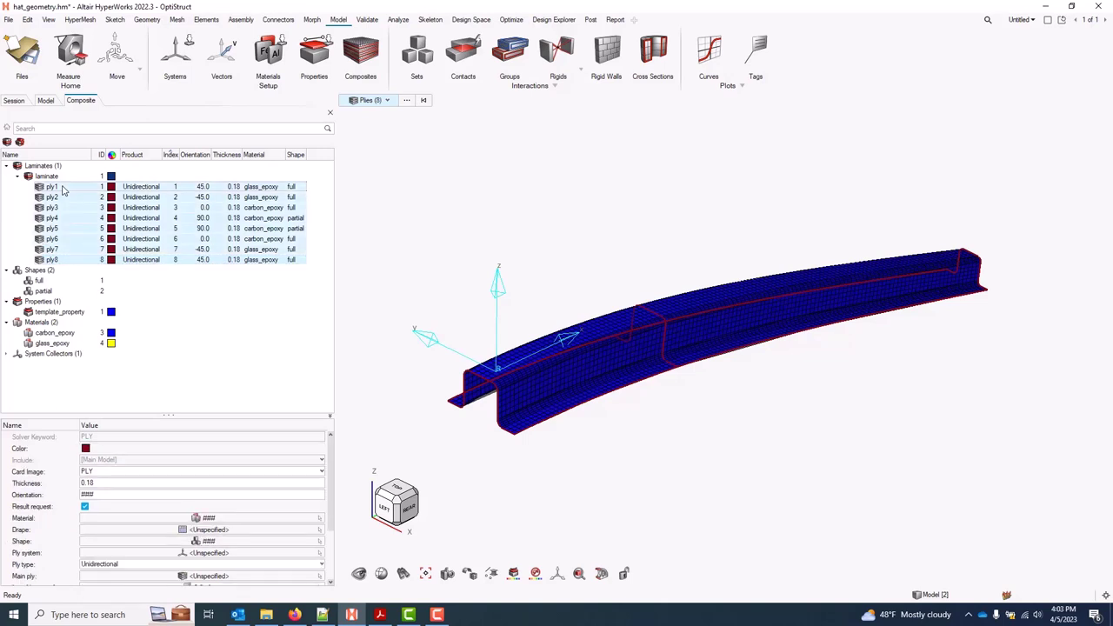
left_click(112, 188)
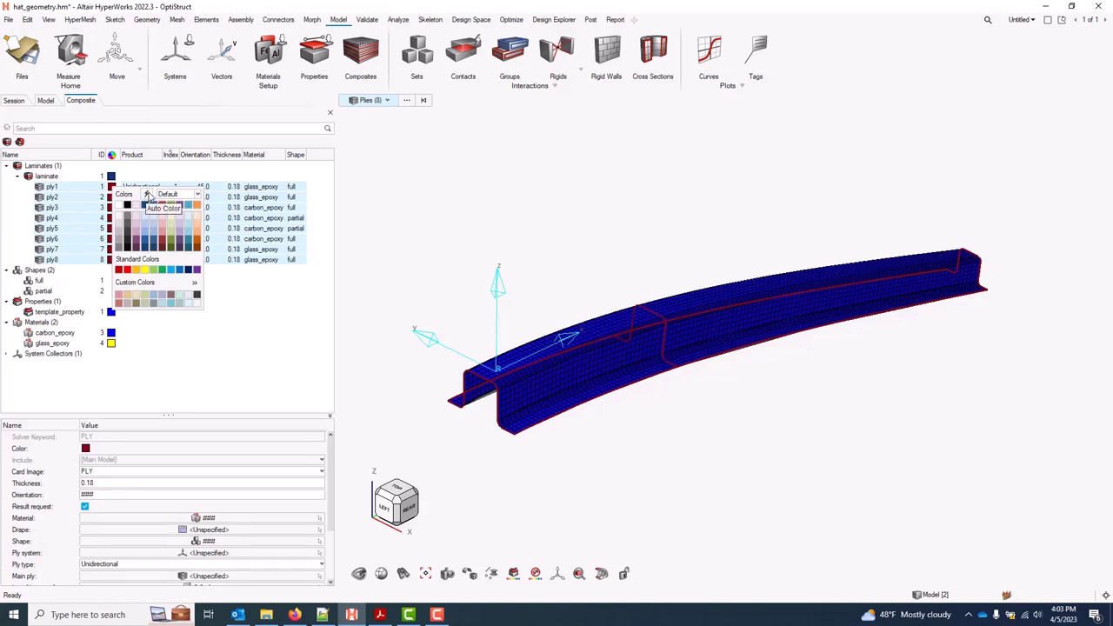
Auto-colour the eight plies so each has a distinct colour.
left_click(146, 193)
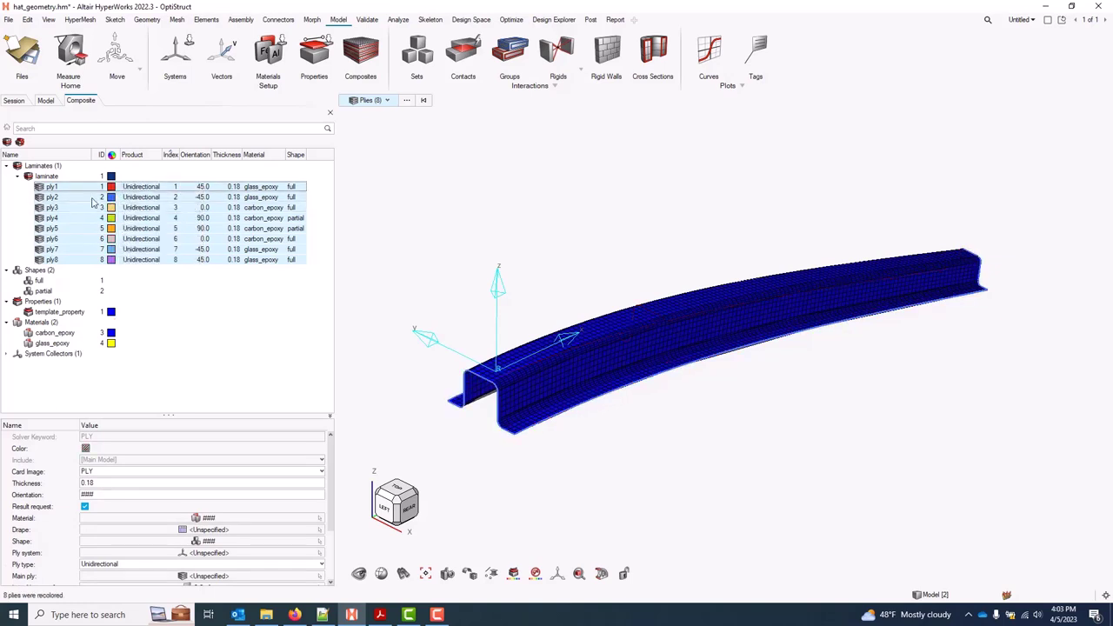
left_click(62, 177)
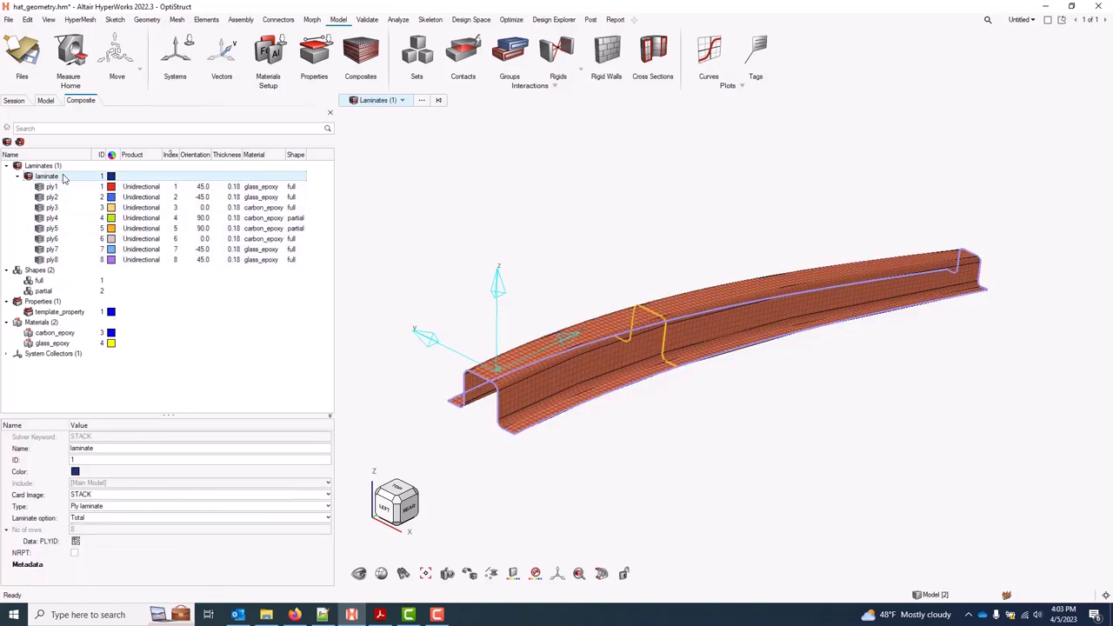
right_click(62, 178)
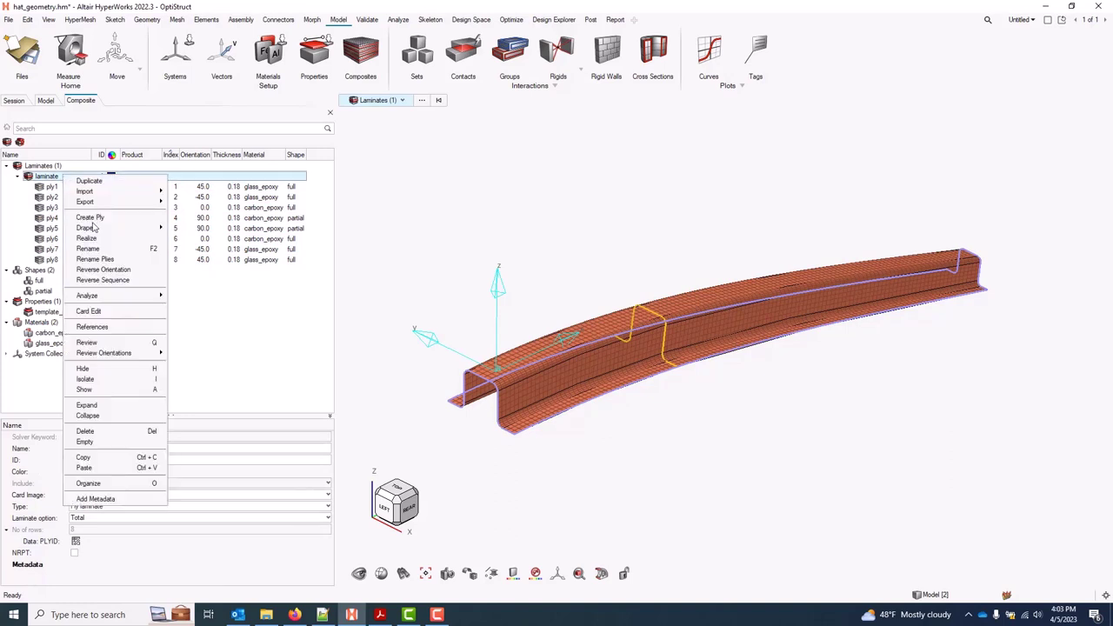
Rename the plies P0001–P0008 by index, with 4 digits and no laminate prefix.
left_click(118, 259)
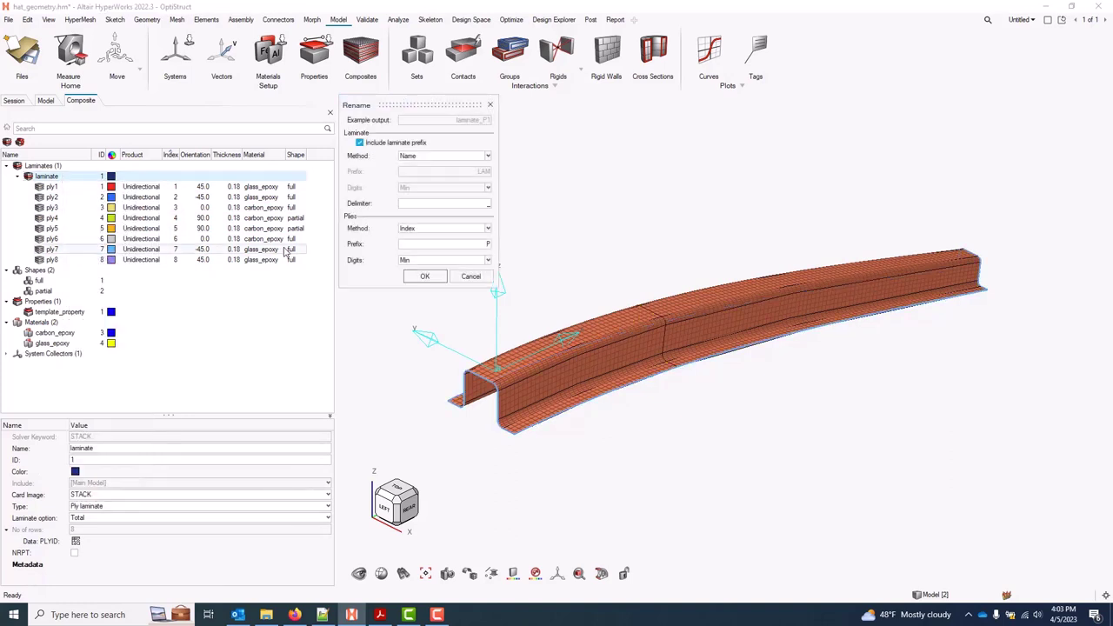
left_click(400, 145)
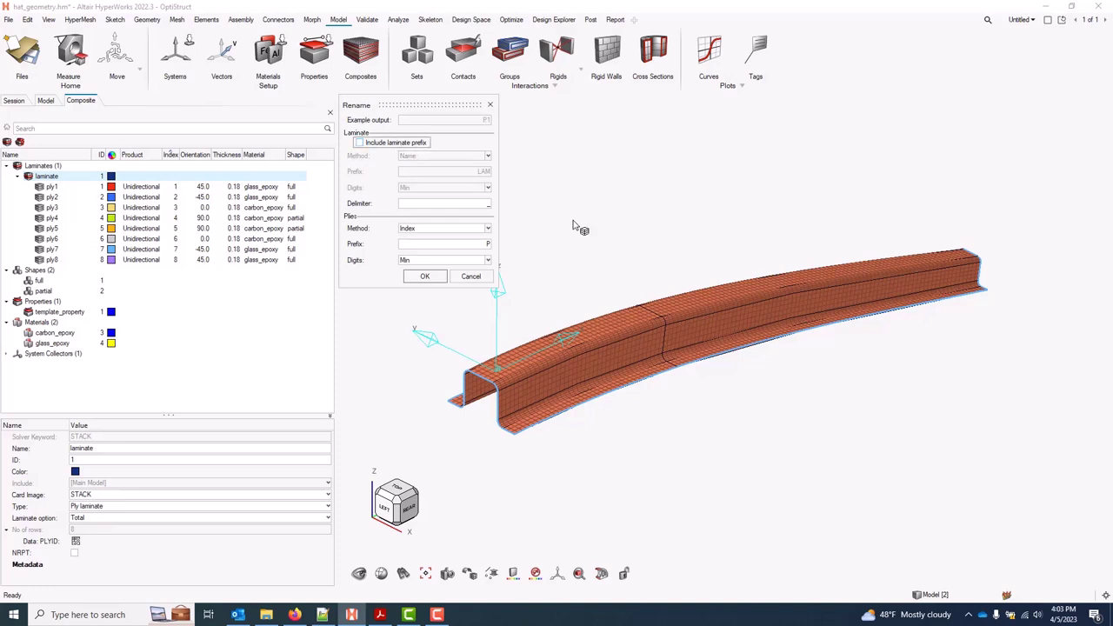
left_click(465, 232)
left_click(434, 239)
left_click(477, 245)
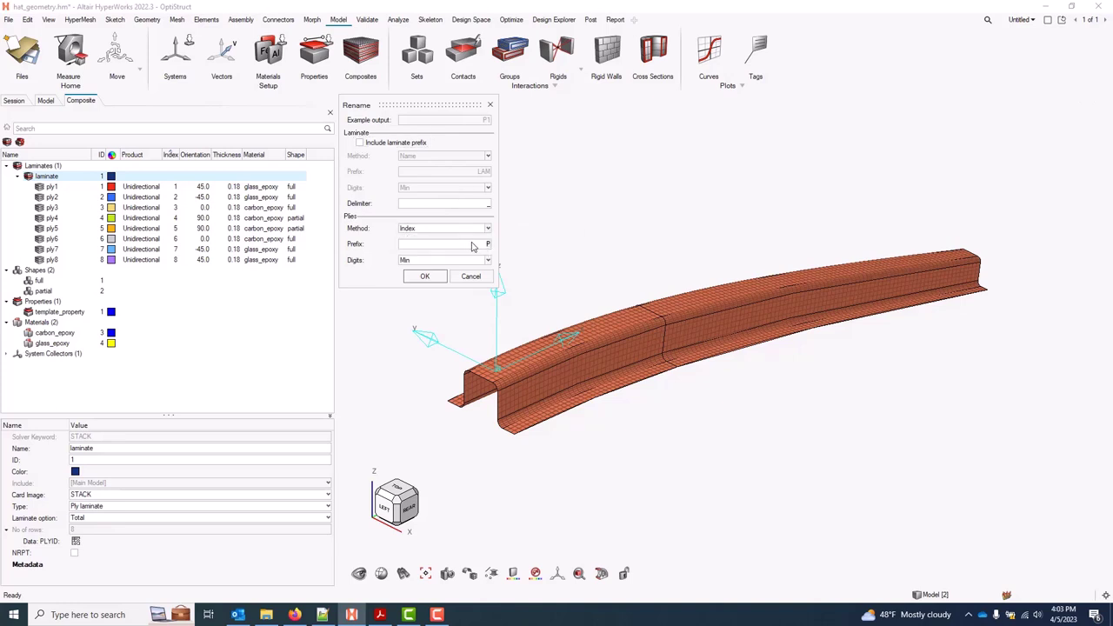
left_click(488, 260)
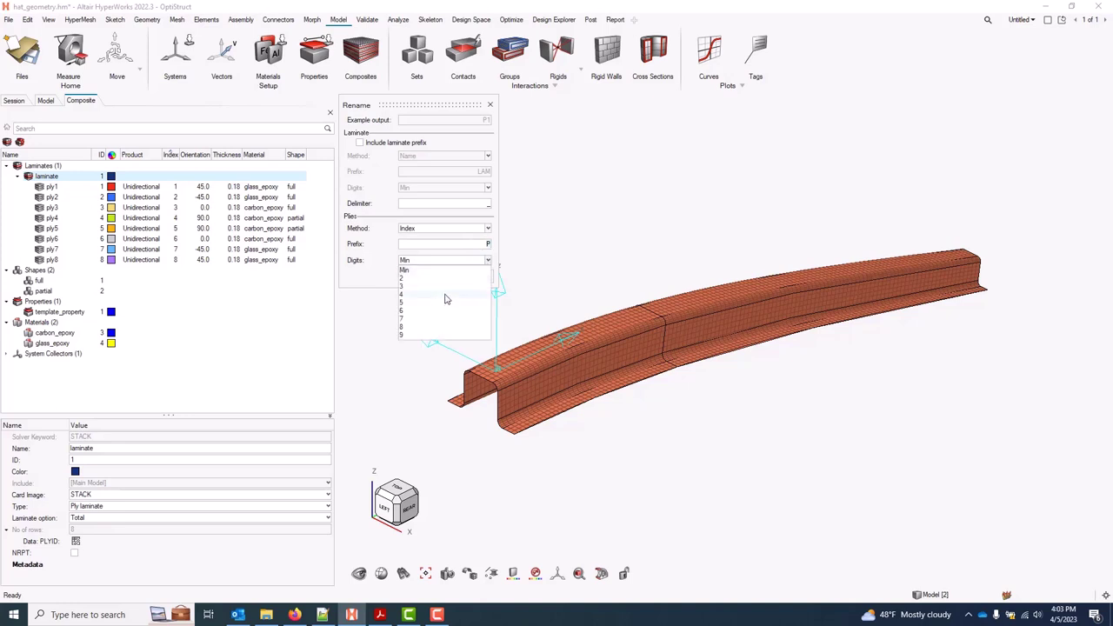
left_click(445, 296)
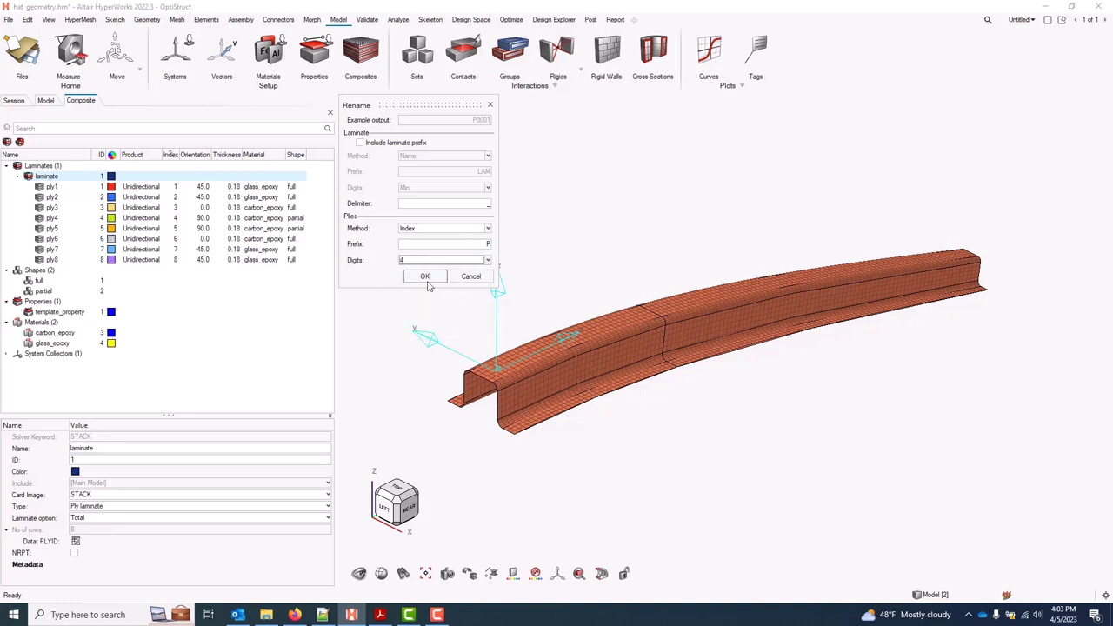
left_click(424, 277)
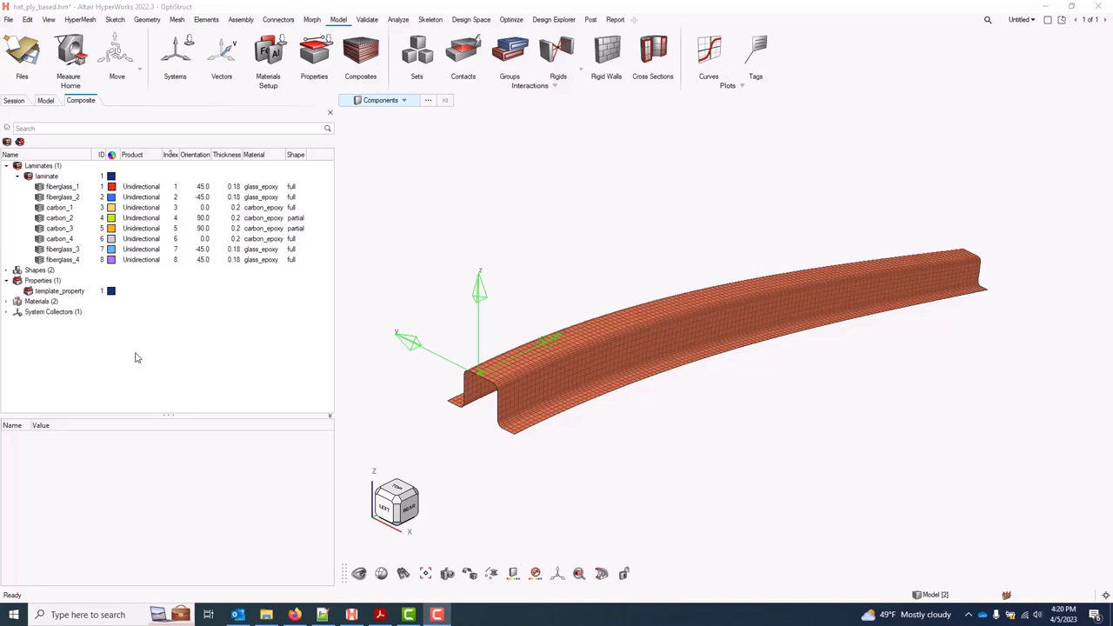
Draw material reference orientation vectors on all 4920 beam elements.
right_click(112, 337)
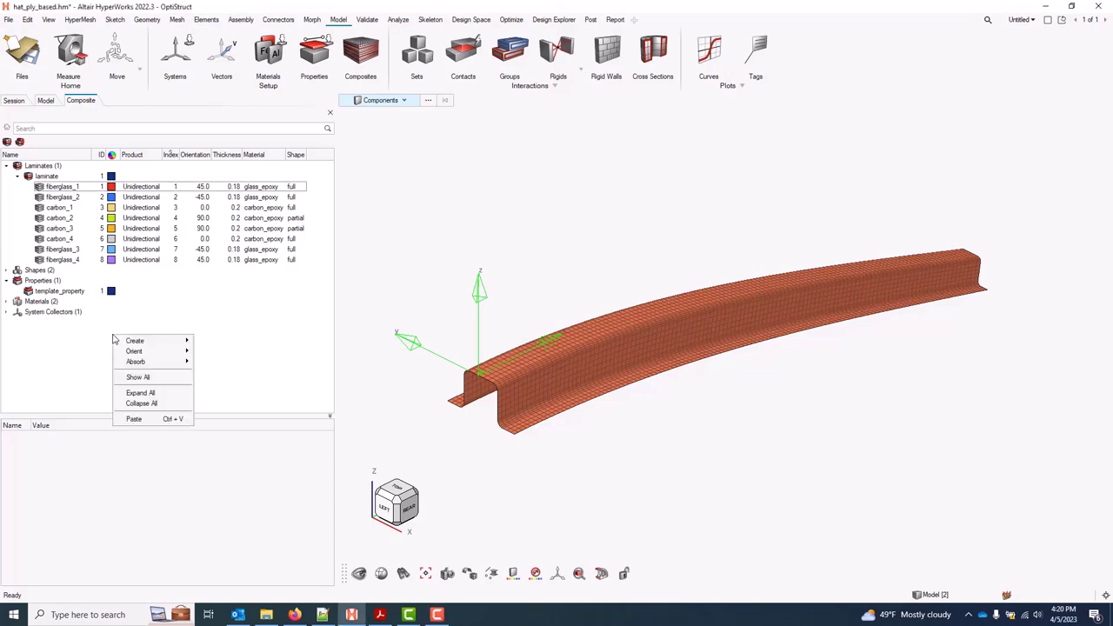
mouse_move(160, 352)
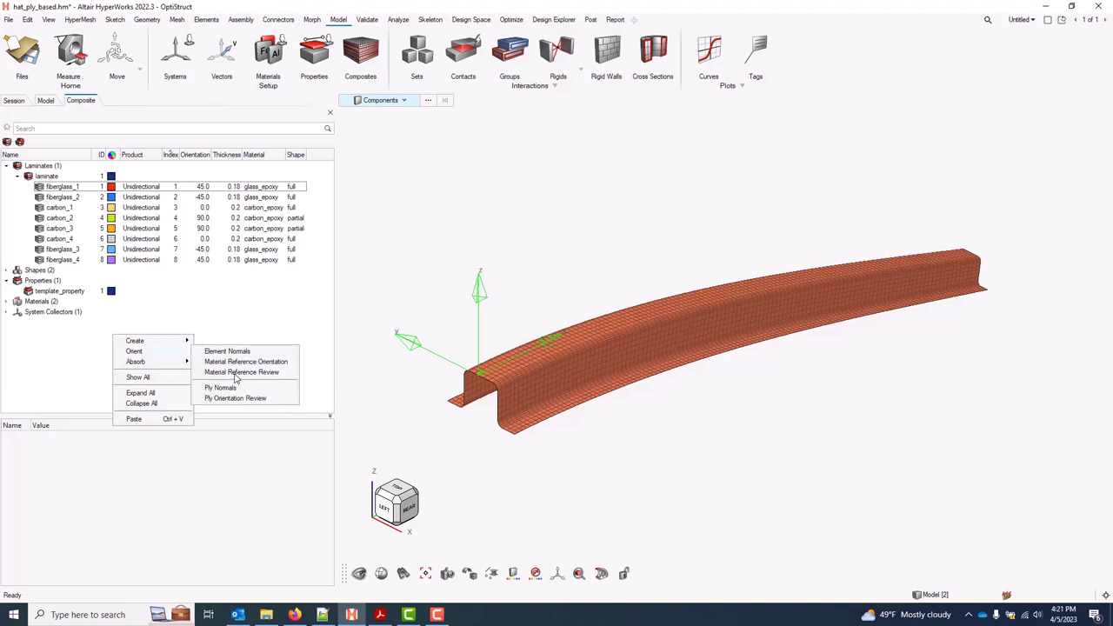
left_click(283, 373)
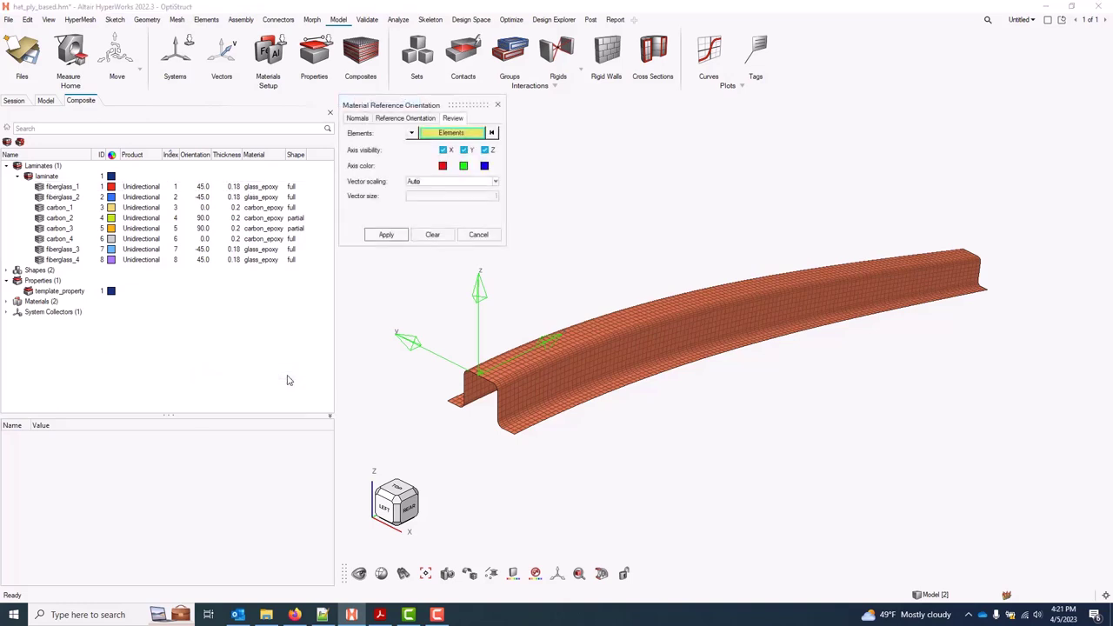
left_click(458, 137)
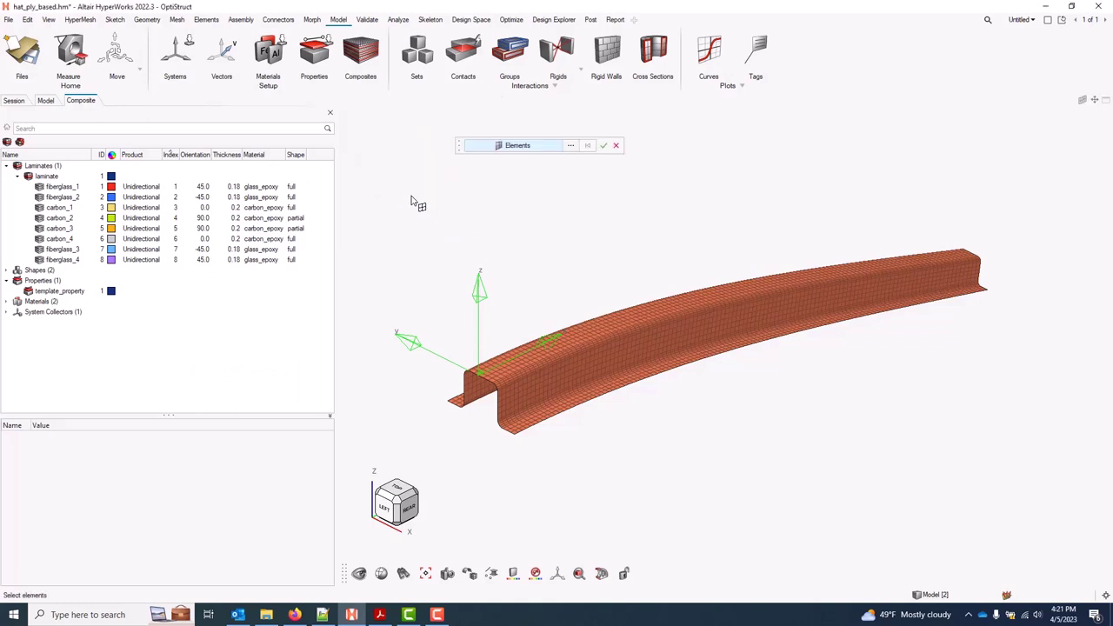
left_click_drag(411, 195, 1056, 458)
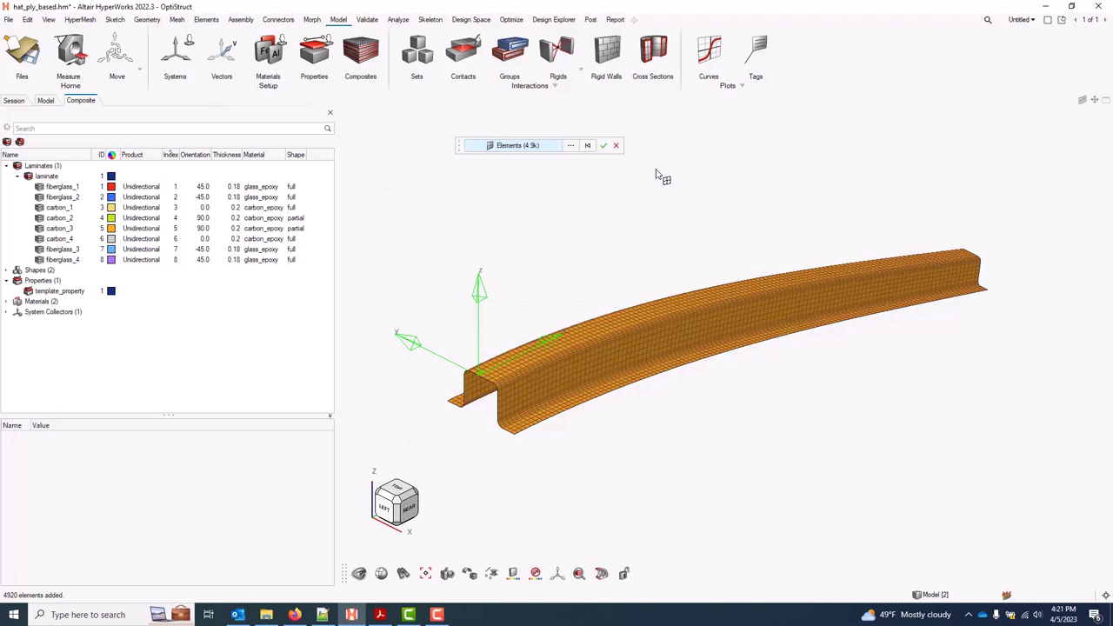
left_click(604, 147)
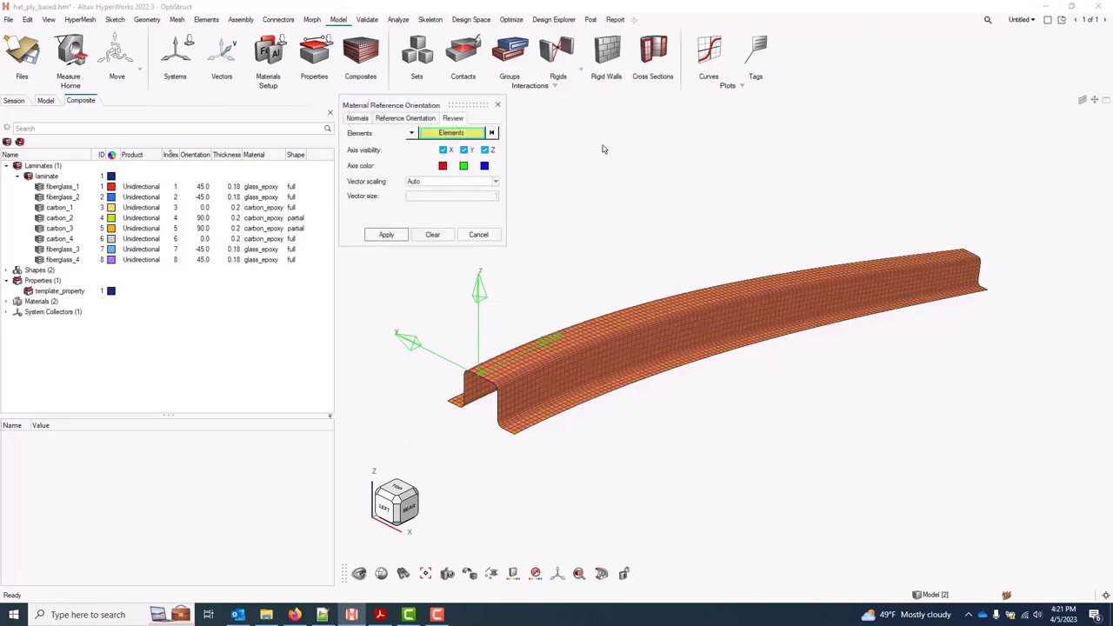
left_click(386, 235)
Keep Auto vector scaling and redraw showing only X-direction vectors, hiding Y and Z.
scroll(505, 411, "up", 5)
scroll(404, 398, "up", 4)
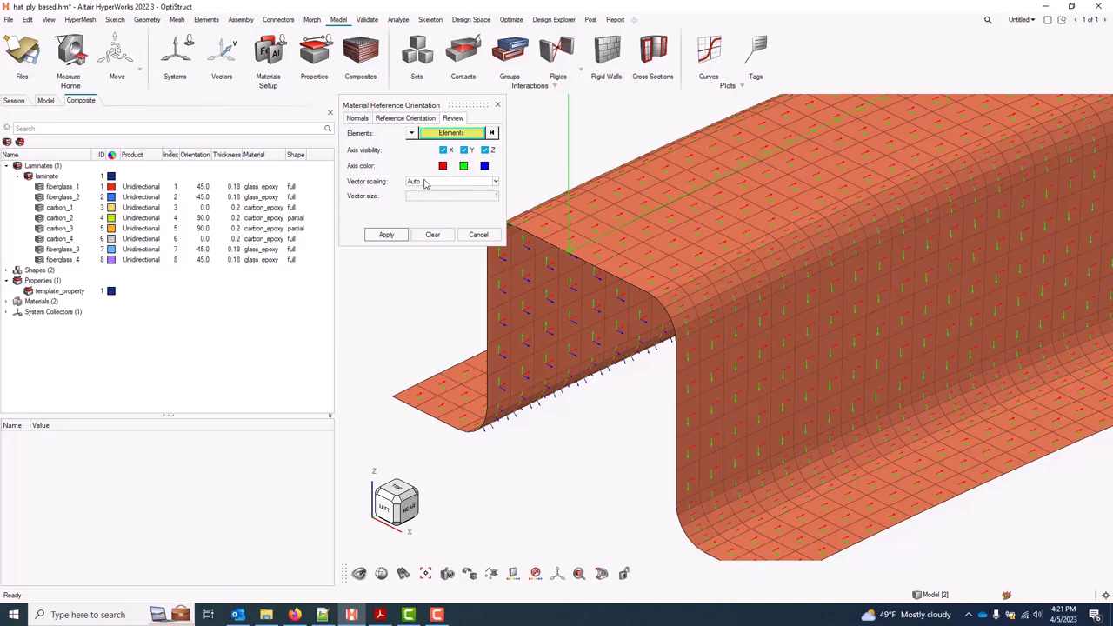
left_click(436, 185)
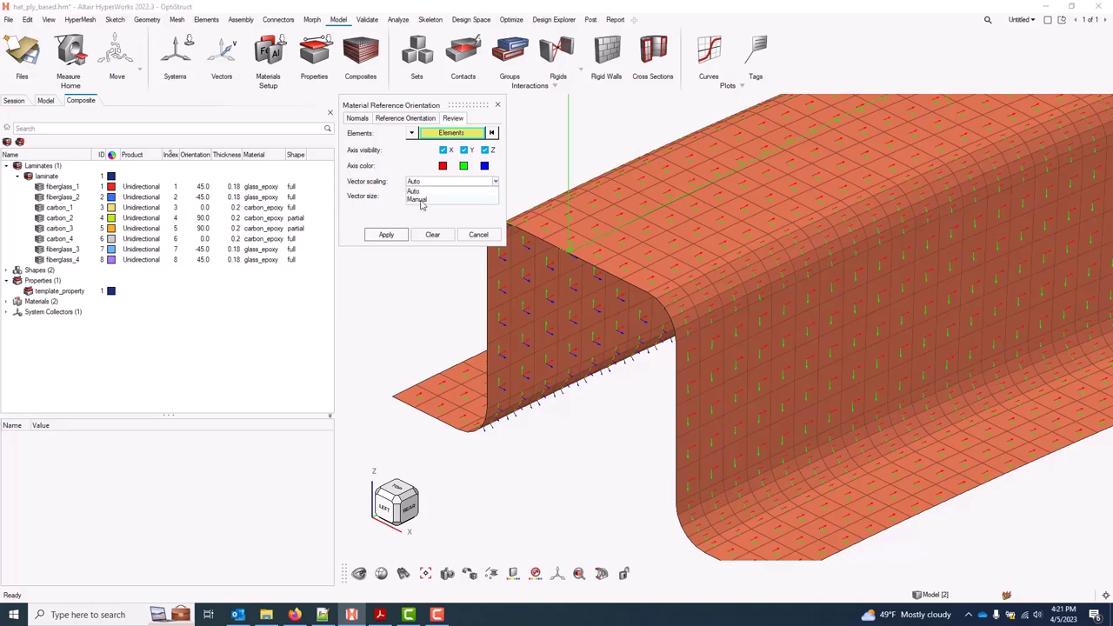
left_click(439, 203)
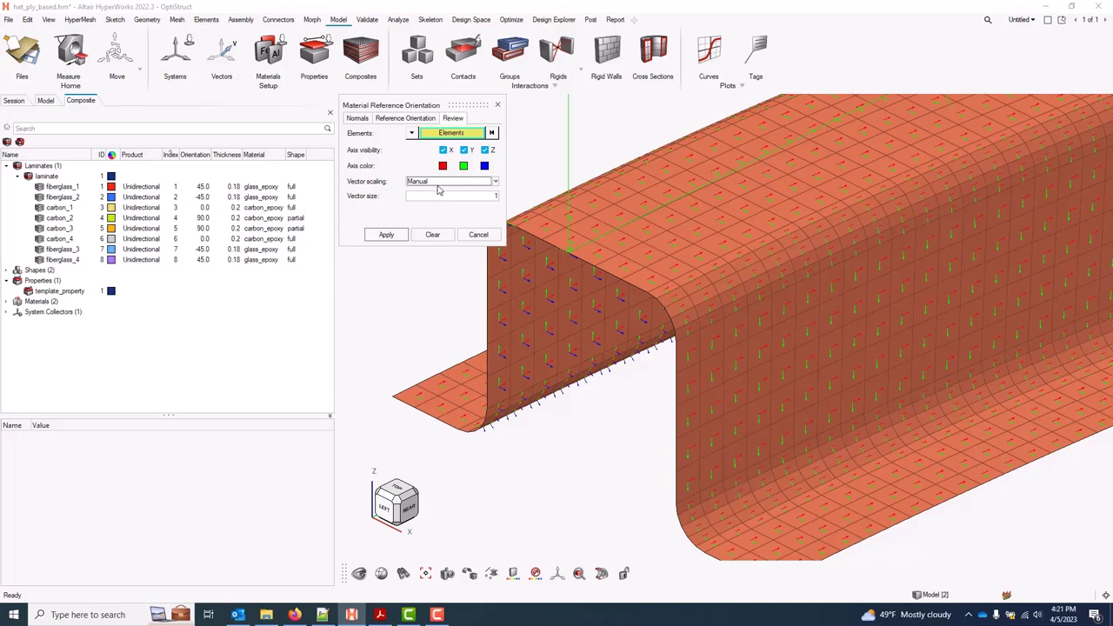
left_click(438, 184)
left_click(419, 193)
left_click(465, 149)
left_click(485, 150)
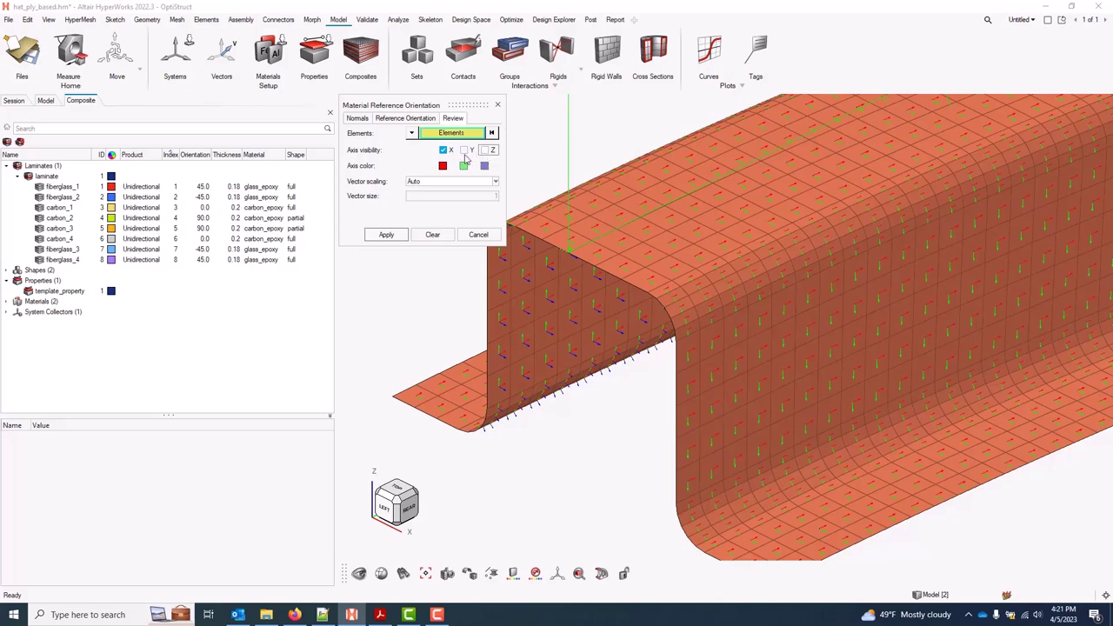
left_click(396, 239)
Clear the previous orientation vectors and display fiberglass_1's orientation against the material reference.
right_click(509, 124)
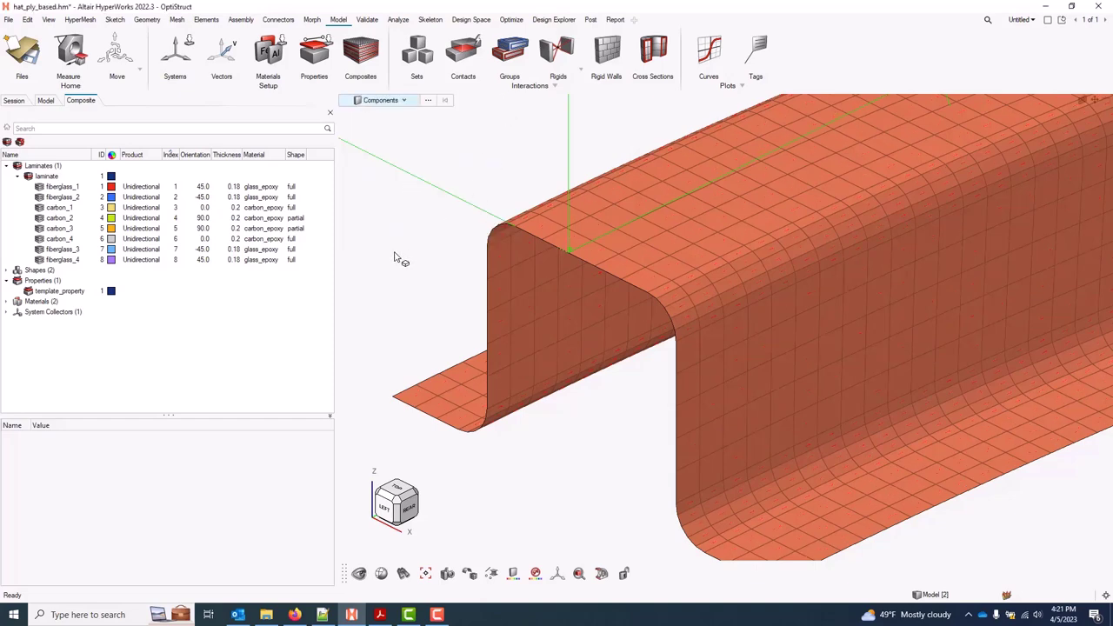
left_click(73, 189)
right_click(85, 191)
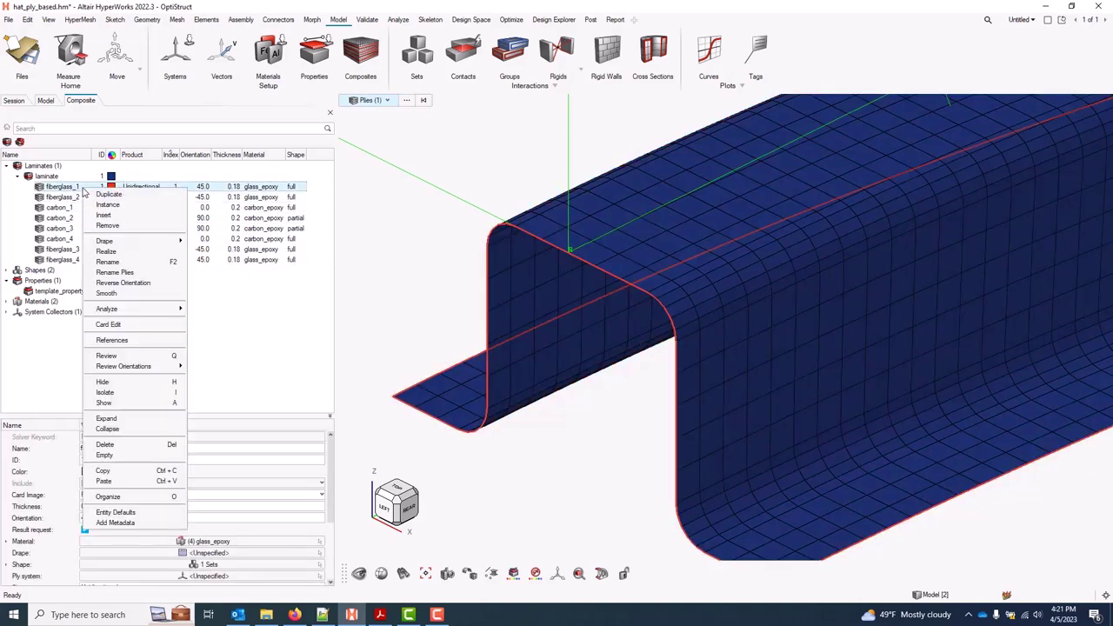
mouse_move(155, 369)
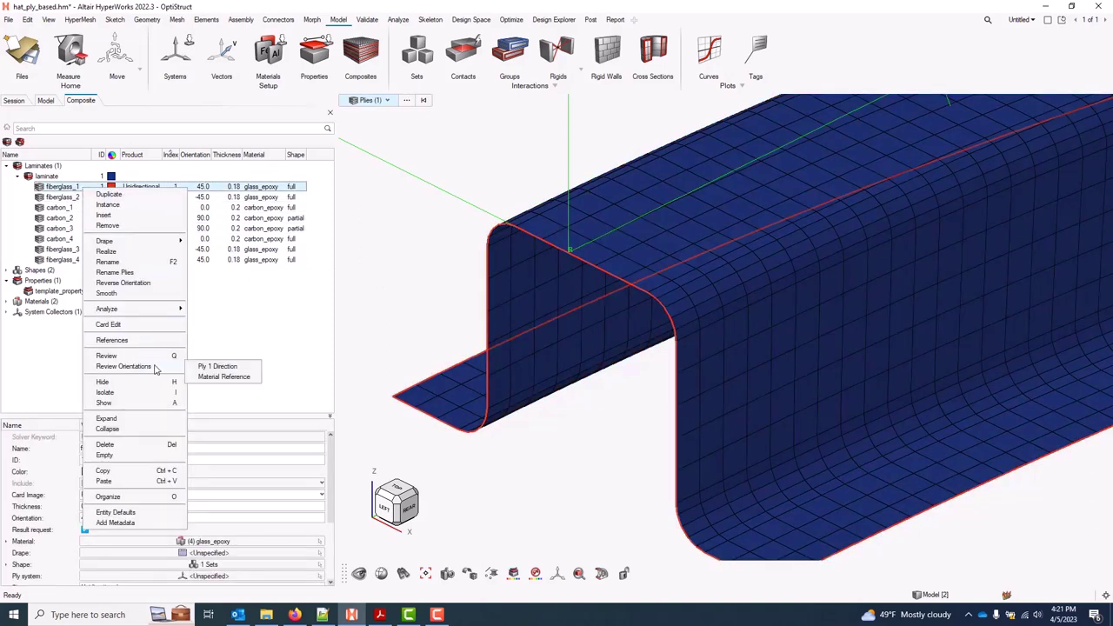
left_click(251, 373)
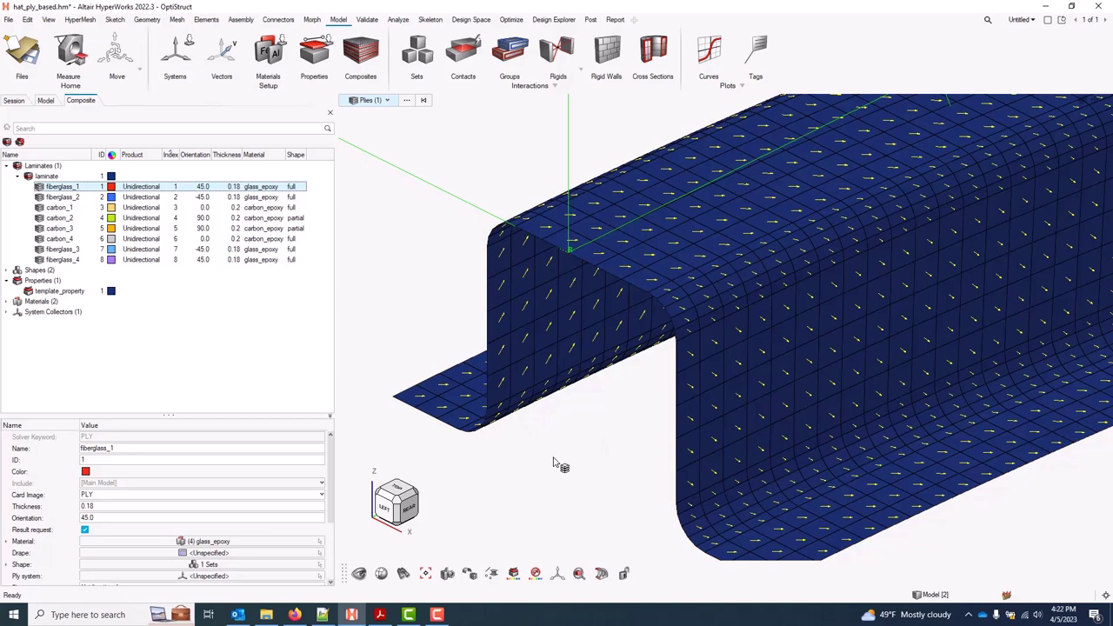
Reapply fiberglass_1's material-reference orientation and pan to see its 45° arrows across the hat mesh.
right_click(61, 192)
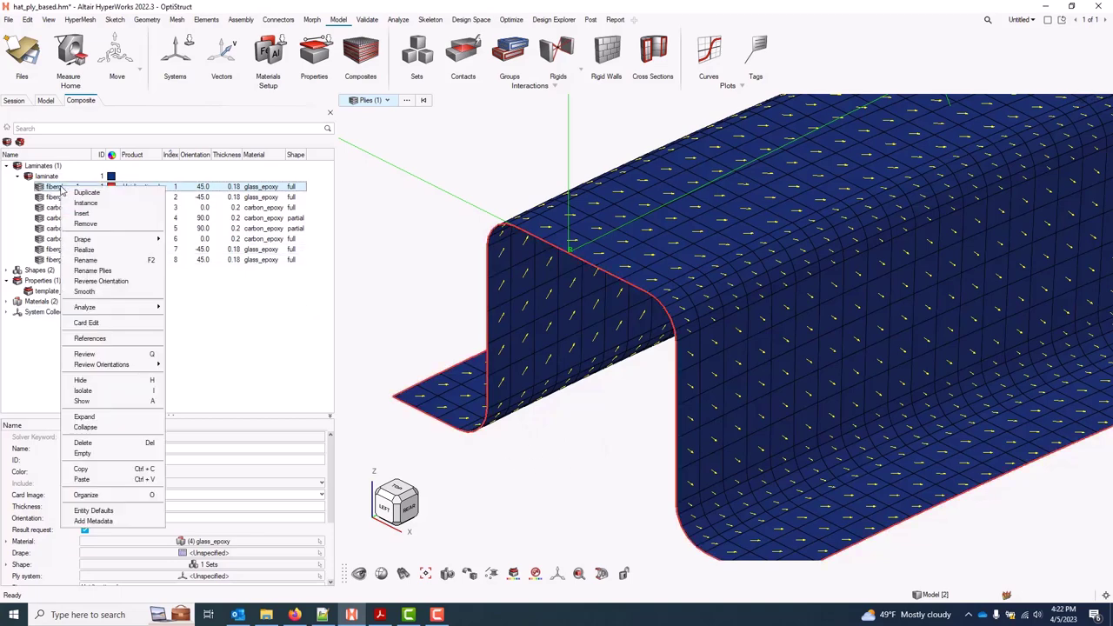
mouse_move(120, 368)
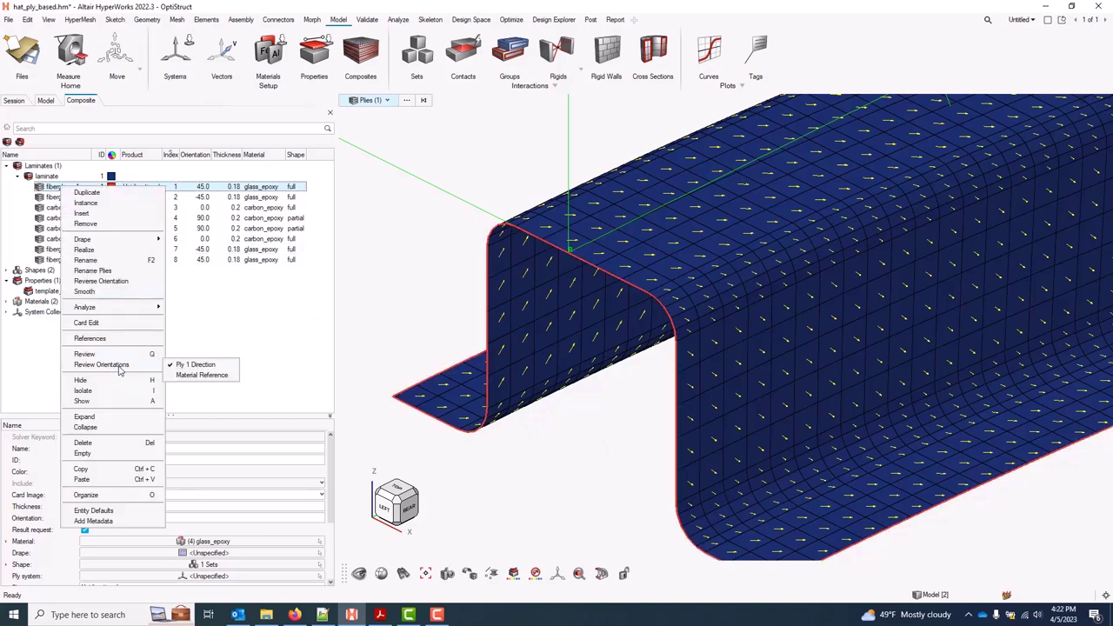
left_click(219, 376)
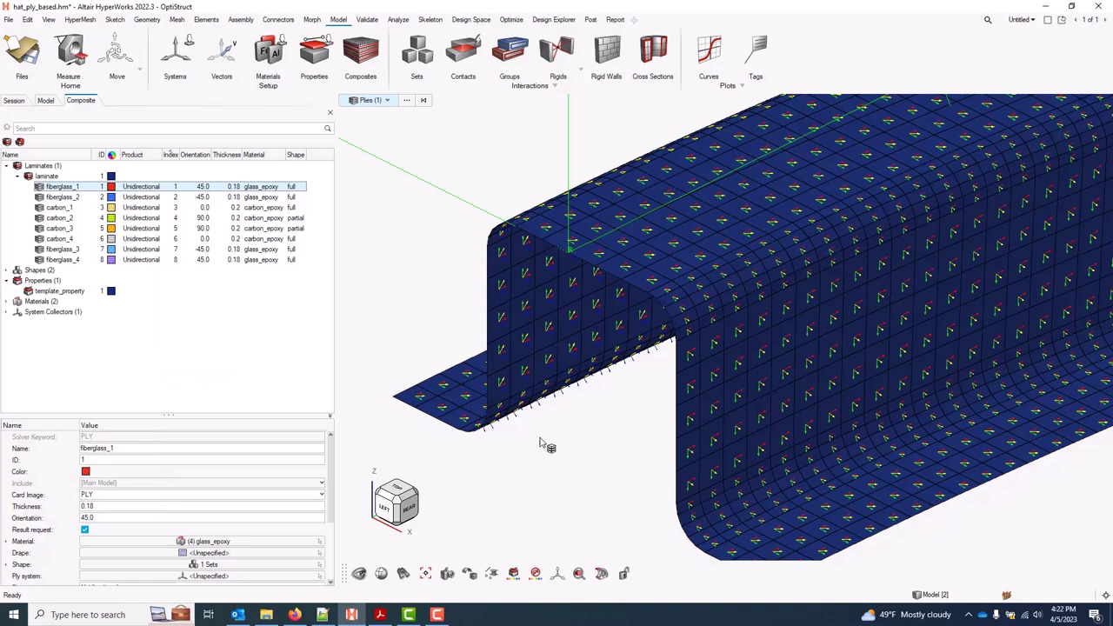
middle_click_drag(597, 442, 478, 415)
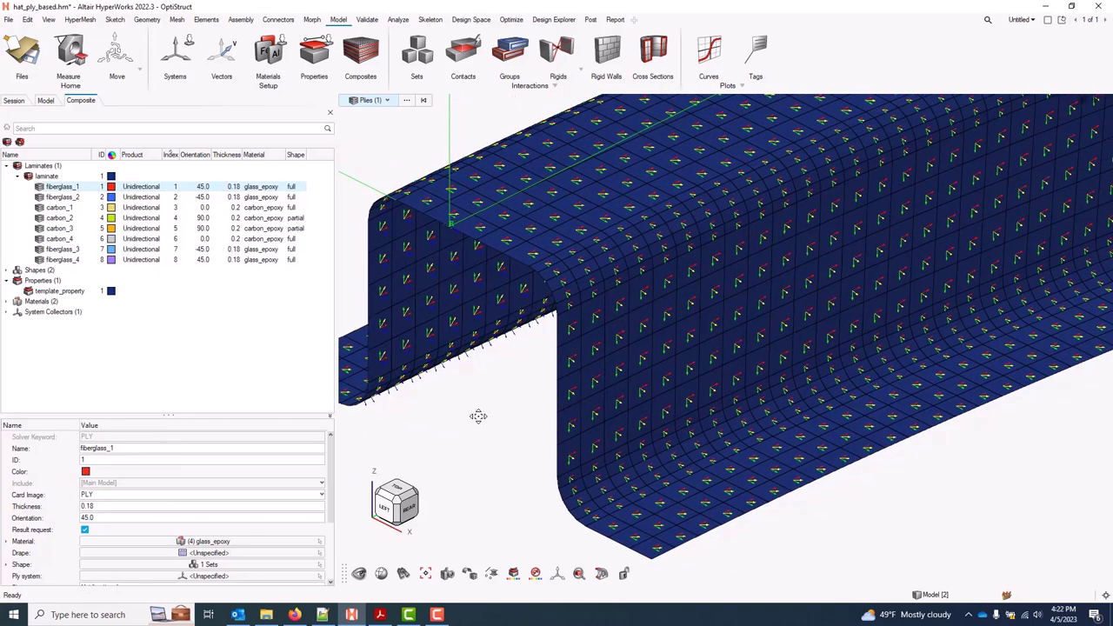
right_click(72, 192)
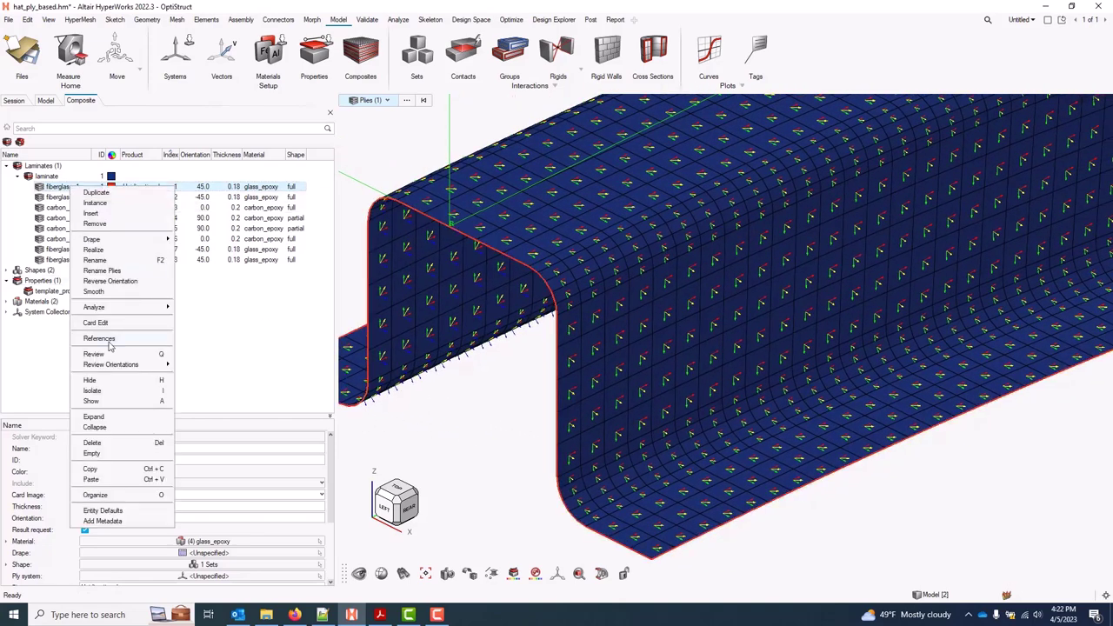
Turn off fiberglass_1's material-reference orientation display and select fiberglass_2.
mouse_move(114, 366)
left_click(218, 376)
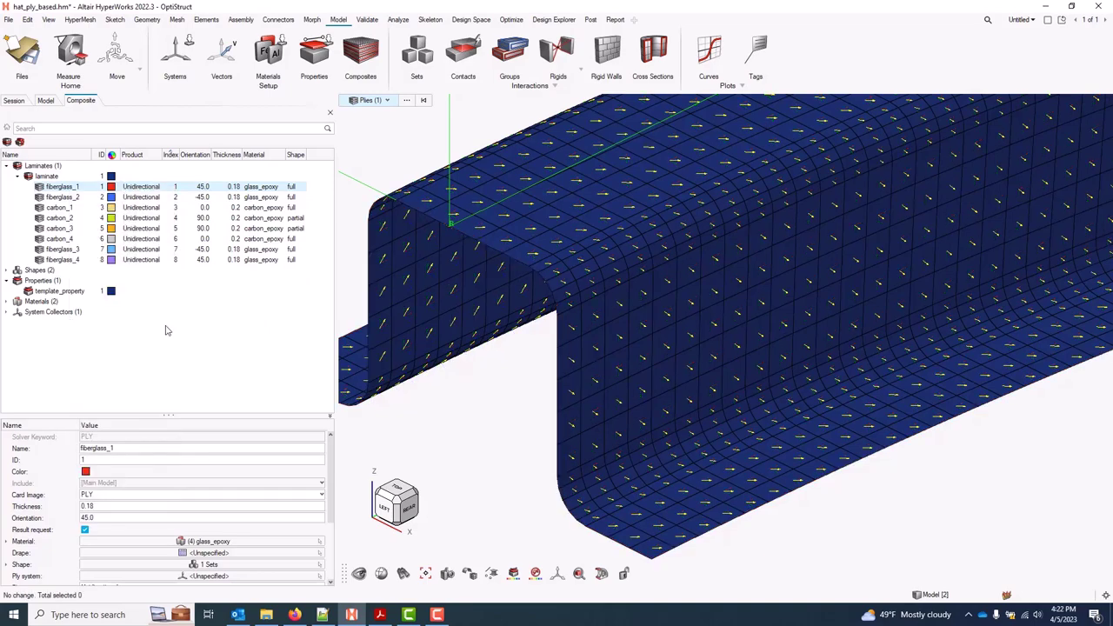
left_click(62, 198)
Step through carbon_1 to carbon_4 on the mesh, then move back up to carbon_1.
left_click(60, 208)
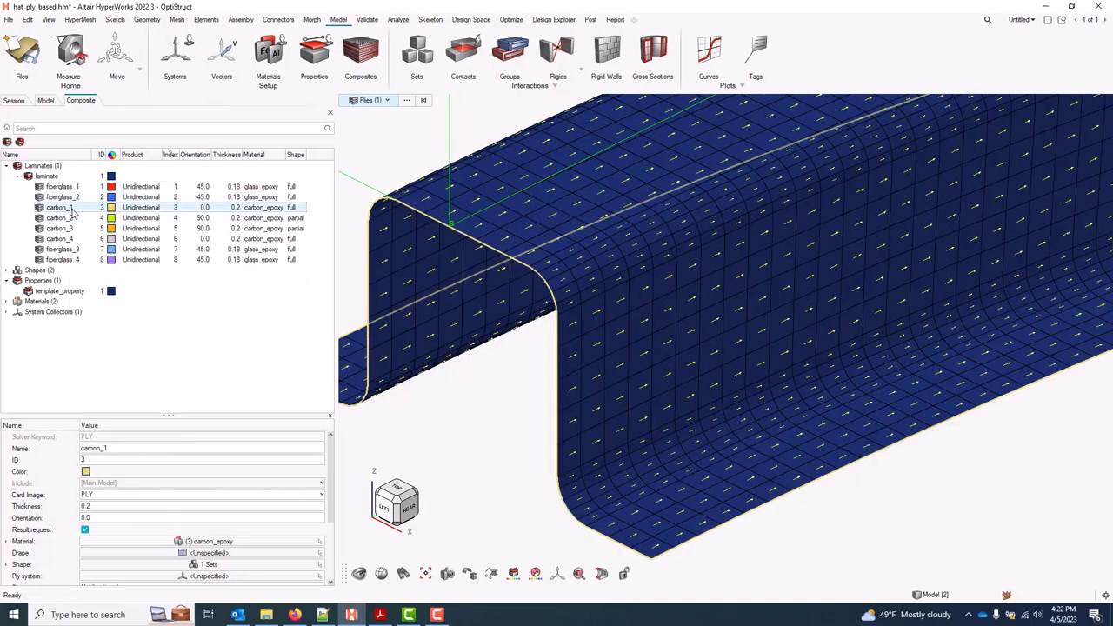
scroll(671, 380, "down", 5)
scroll(779, 317, "up", 5)
left_click(61, 218)
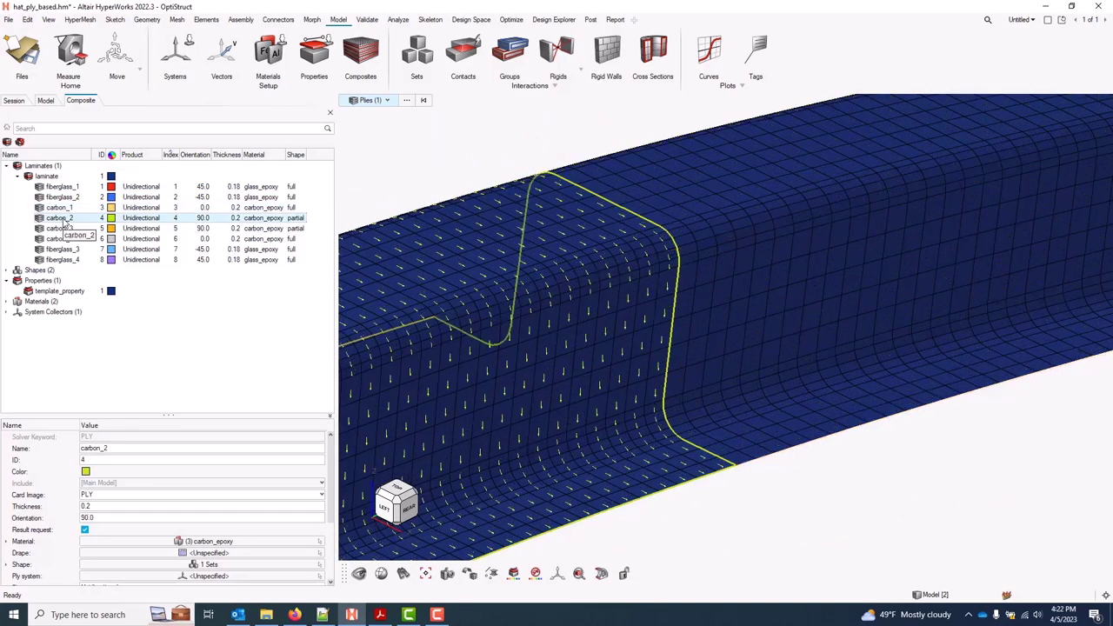
left_click(59, 228)
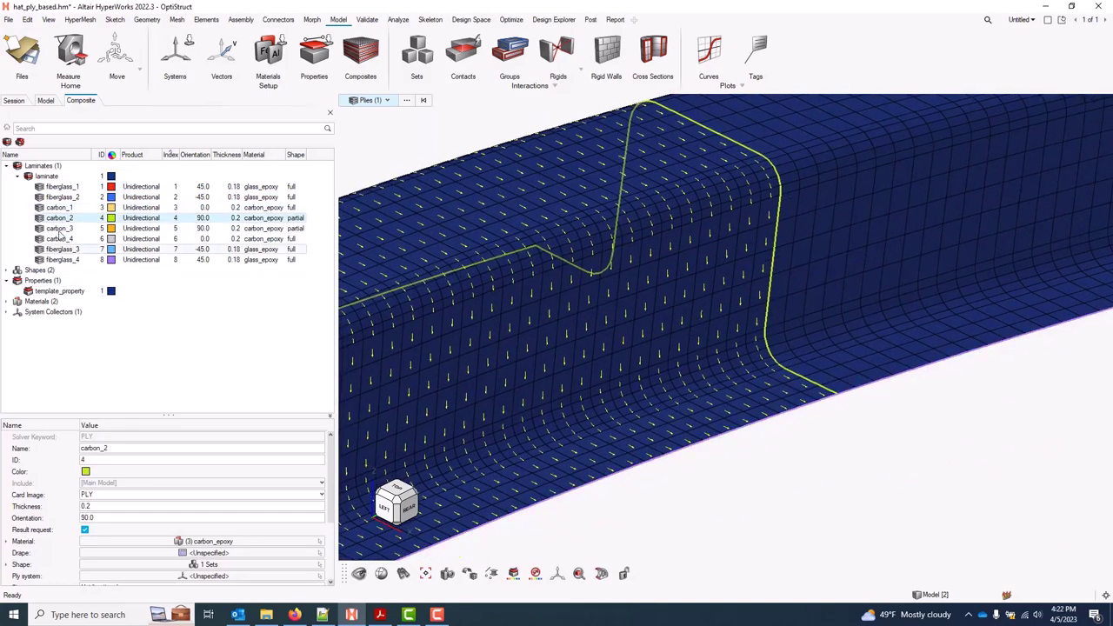
left_click(58, 239)
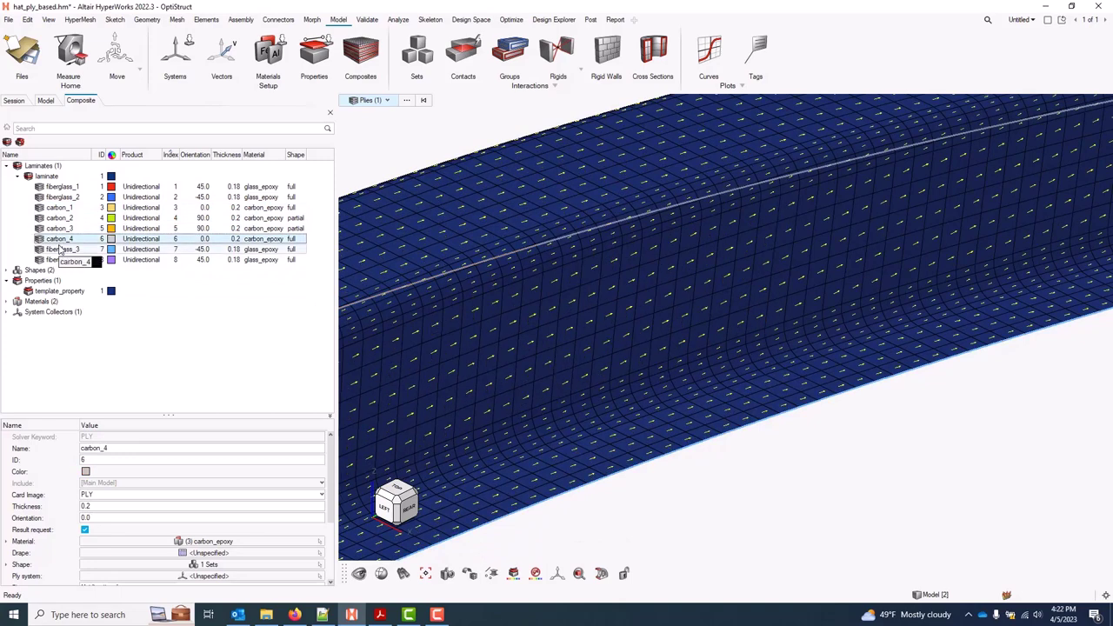
key("Up")
key("Up")
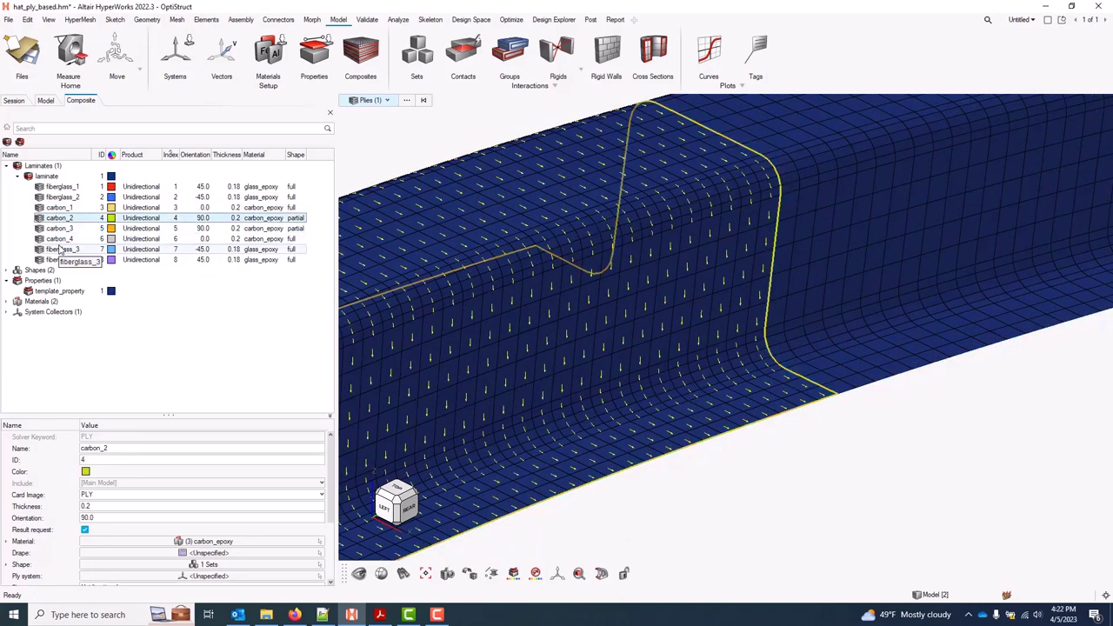
key("Up")
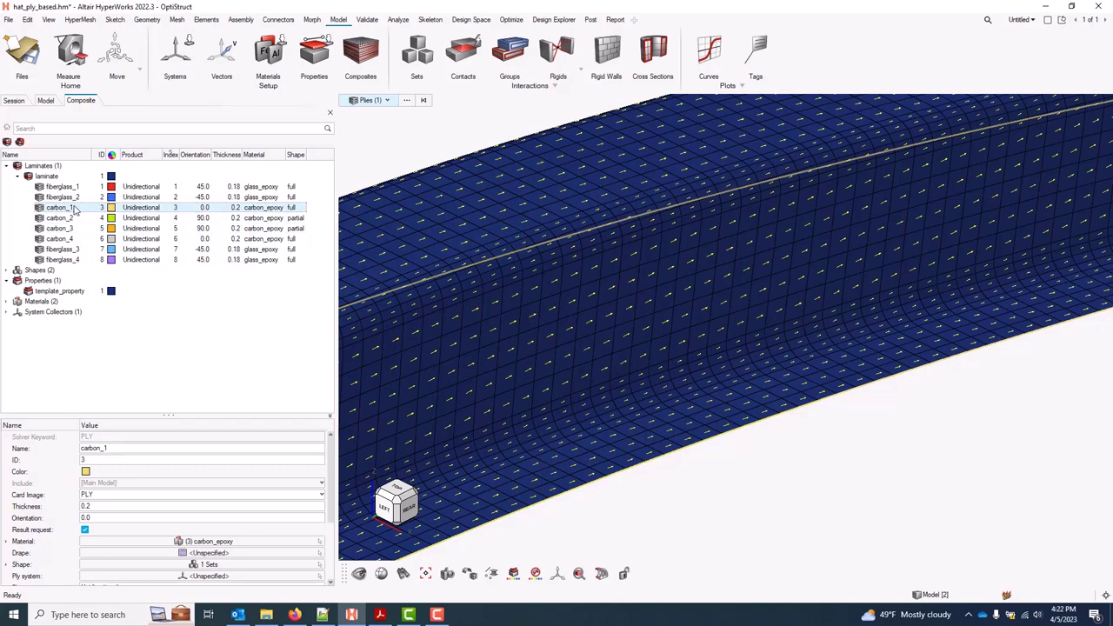
Toggle off the material-reference orientation arrows from carbon_1 and clear the ply selection.
right_click(75, 209)
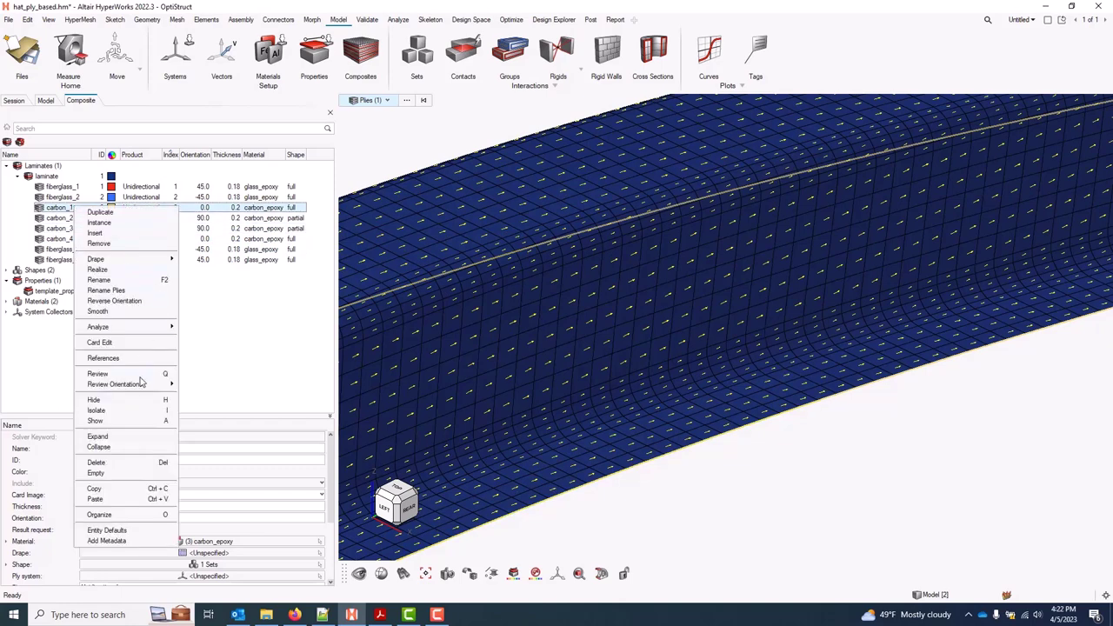
mouse_move(141, 387)
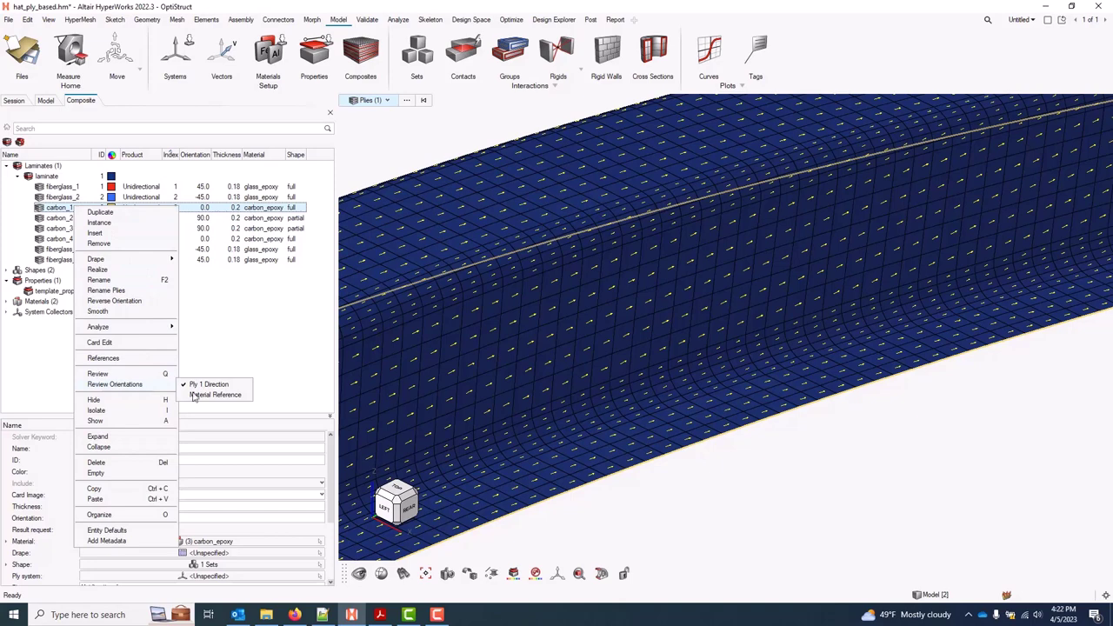
left_click(246, 391)
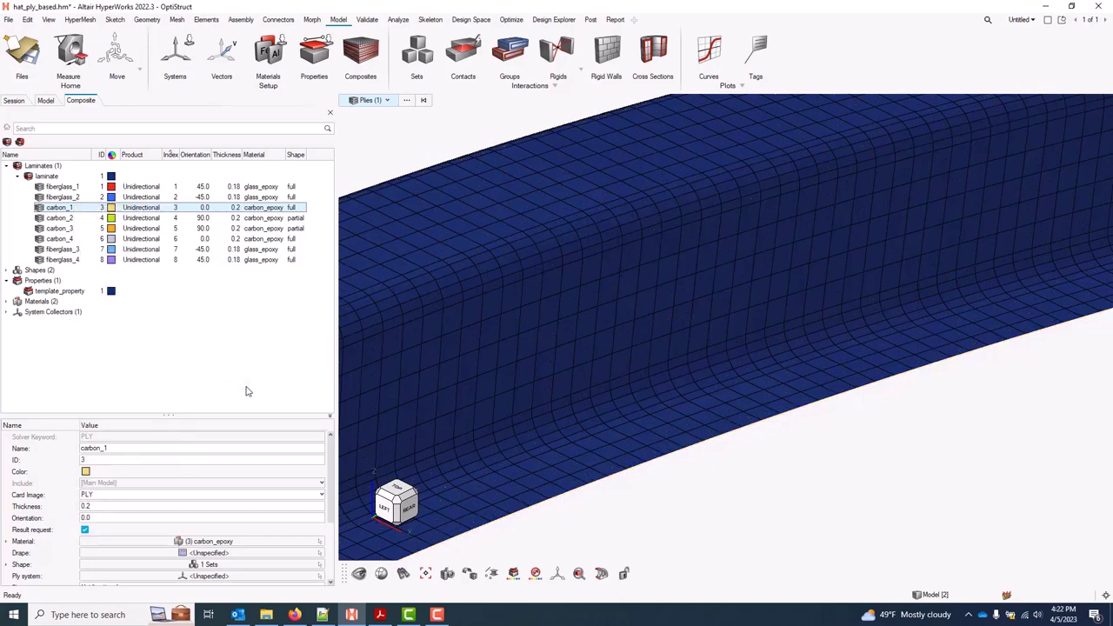
left_click(919, 507)
Fit the beam, then highlight the laminate, fiberglass_1, carbon_1 and the partial carbon_2 ply.
key("f")
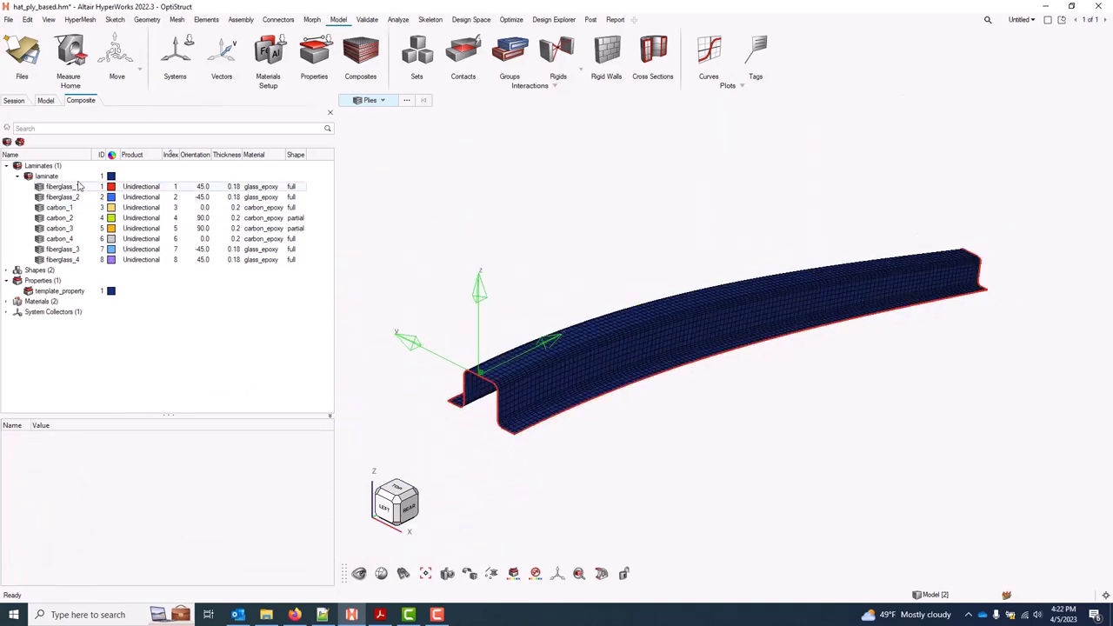
left_click(46, 177)
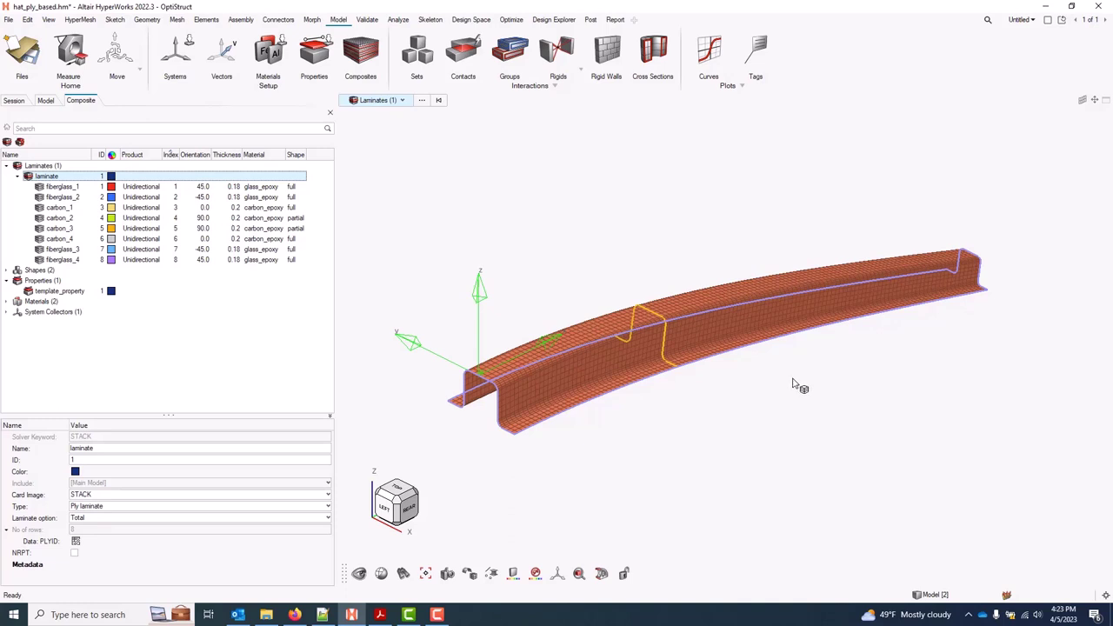
left_click(66, 188)
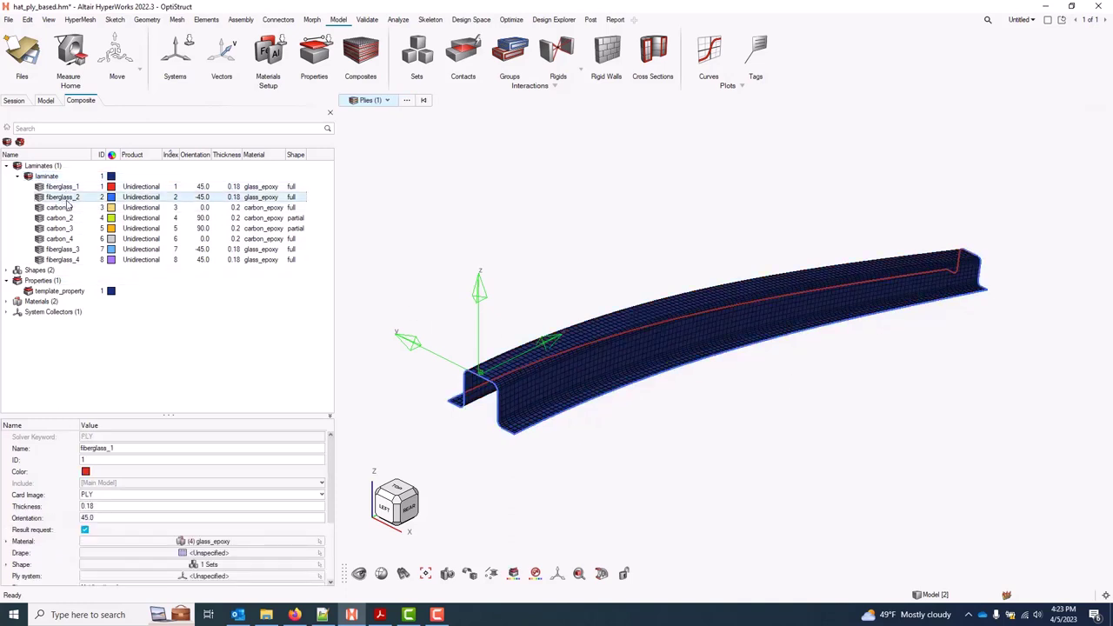
left_click(67, 209)
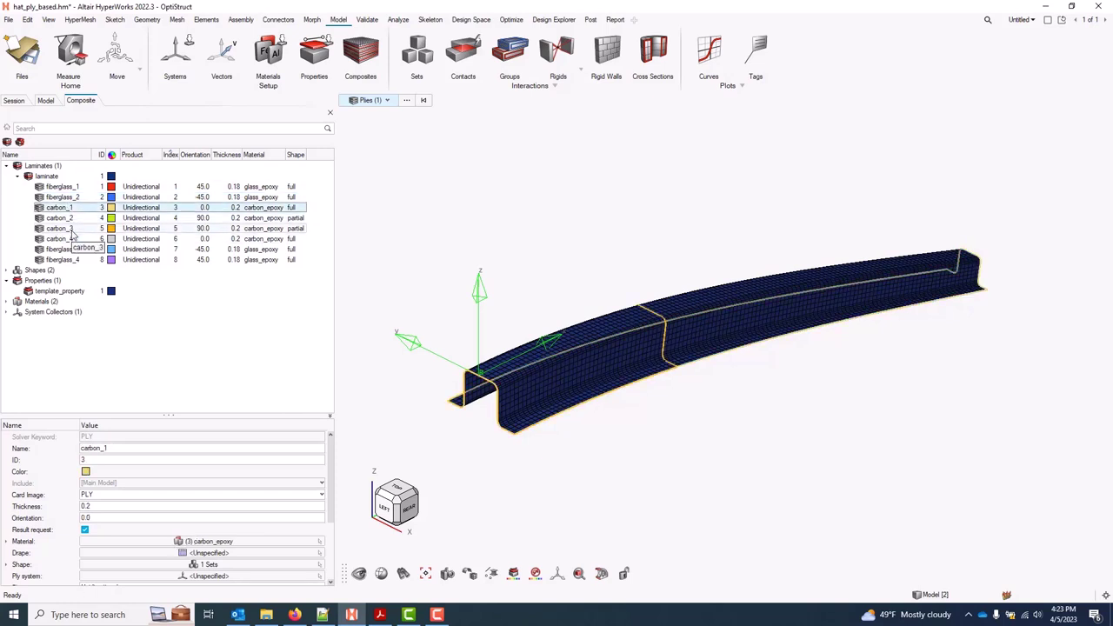
left_click(84, 218)
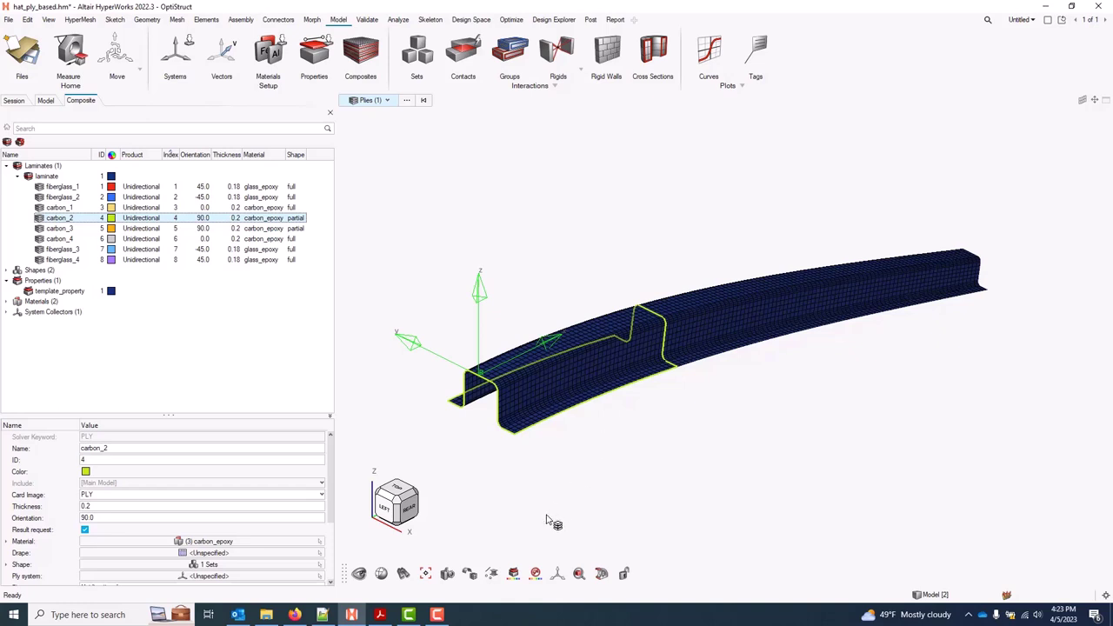
Draw the 2D shells as thick 3D elements, zoom in, and select template_property.
left_click(520, 476)
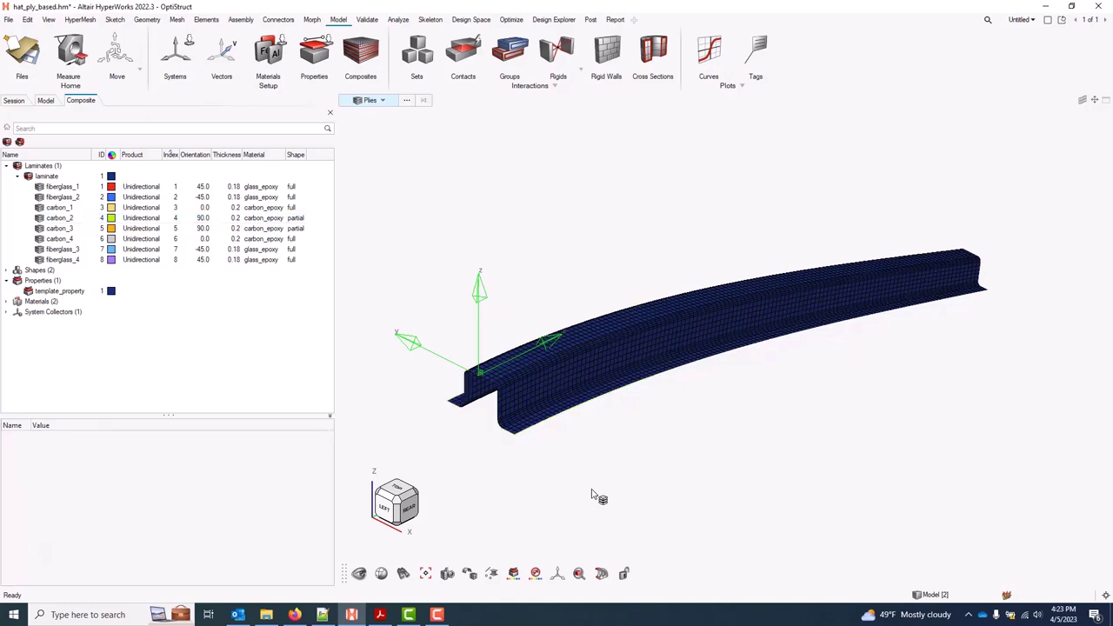
left_click(493, 574)
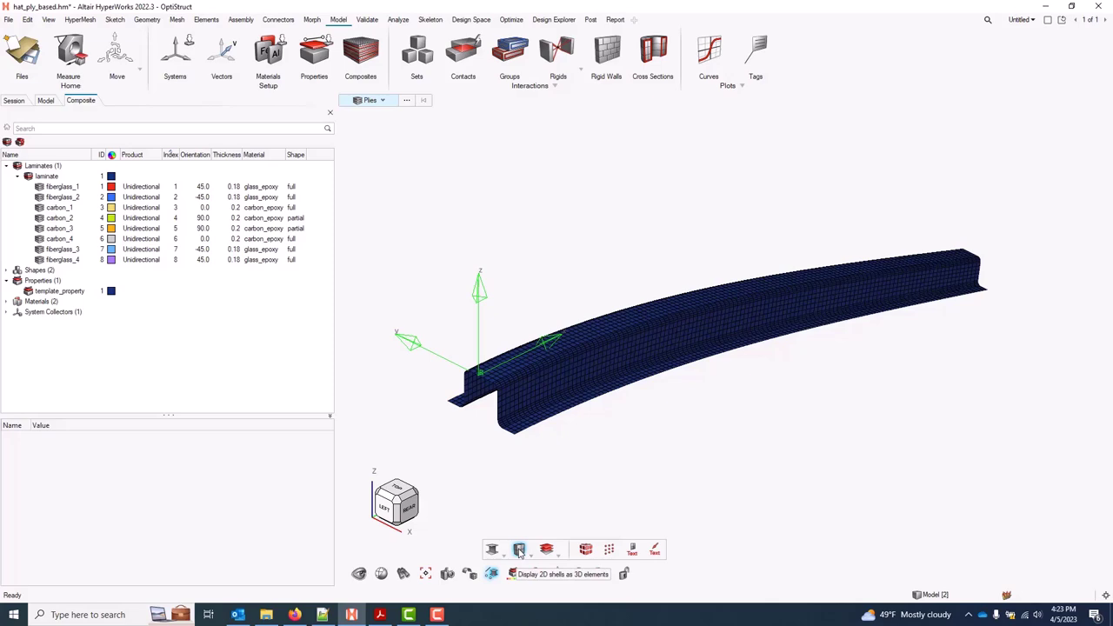
left_click(519, 550)
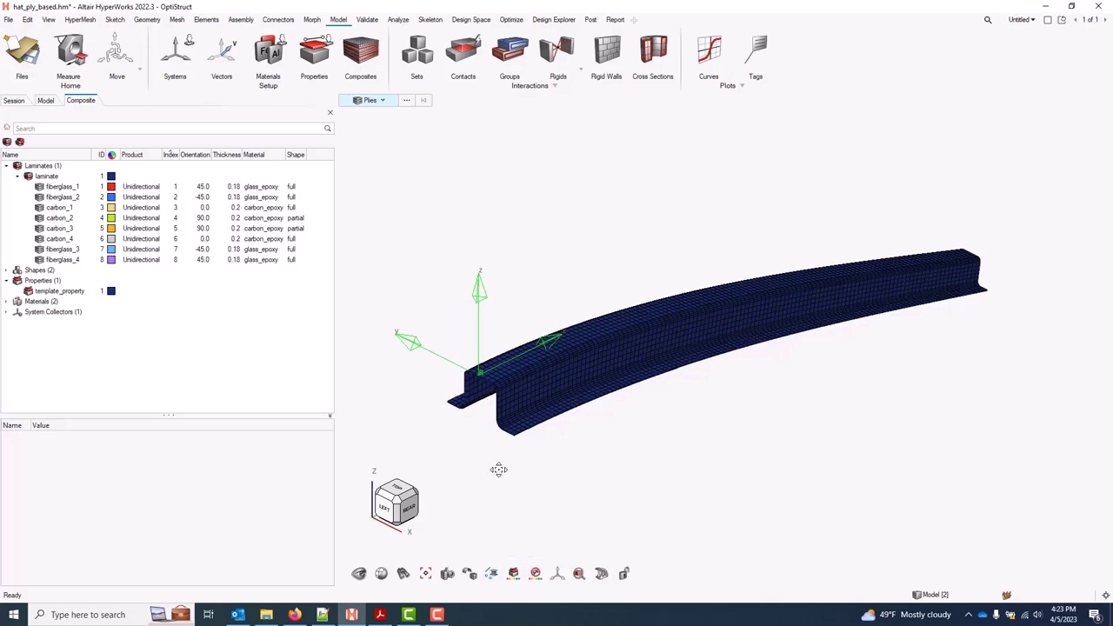
scroll(529, 398, "up", 8)
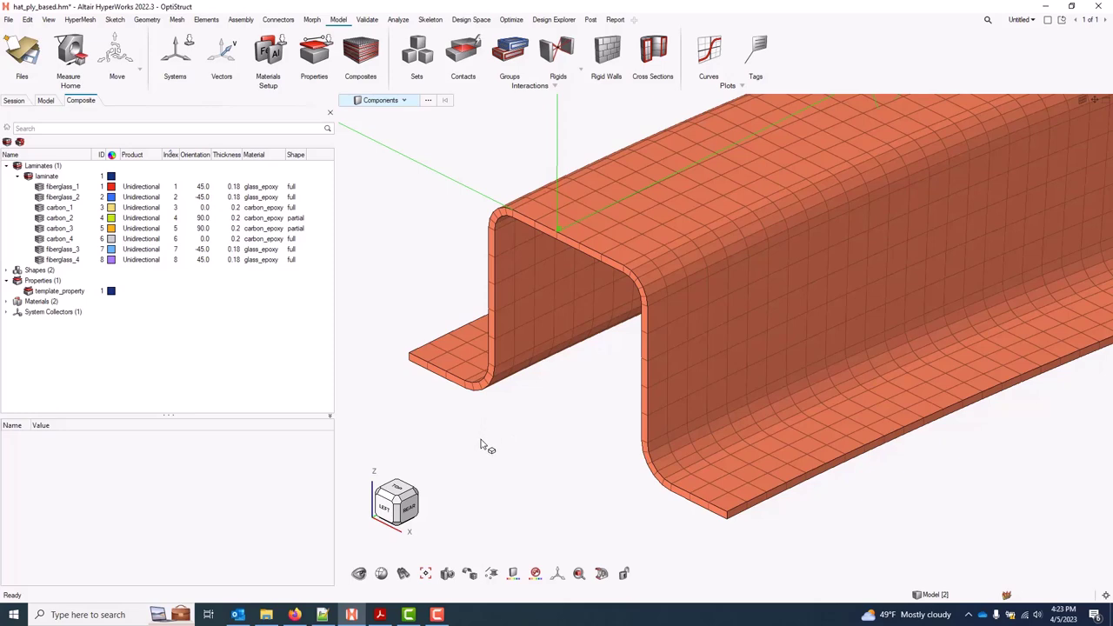
left_click(80, 291)
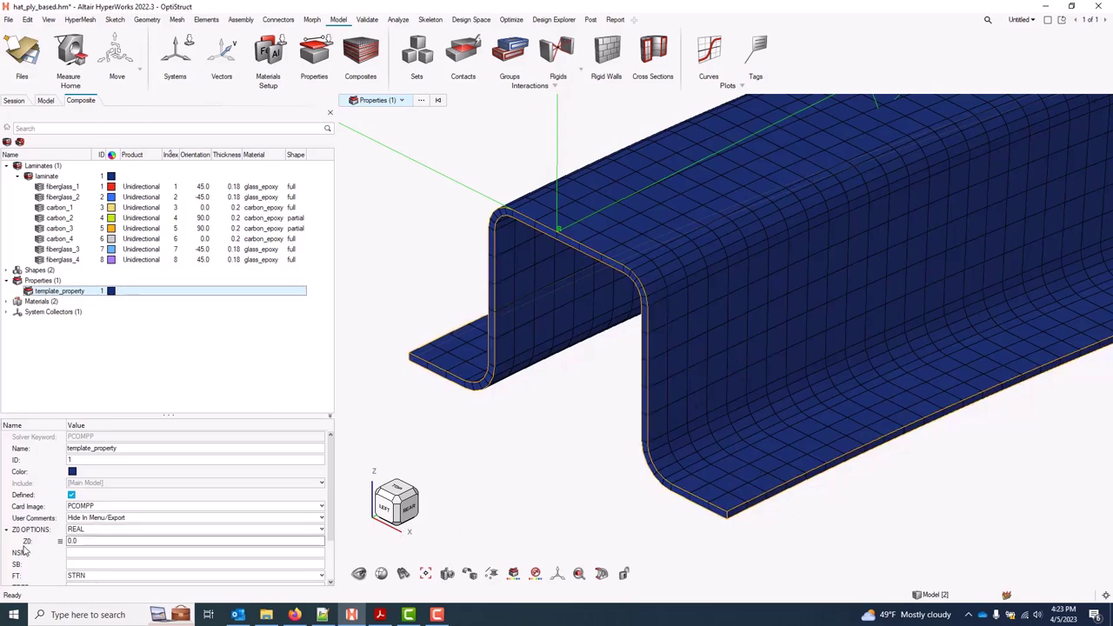
Set template_property's Z0 offset to 0.0, nudge the view left, and open the colour-by menu.
left_click(100, 542)
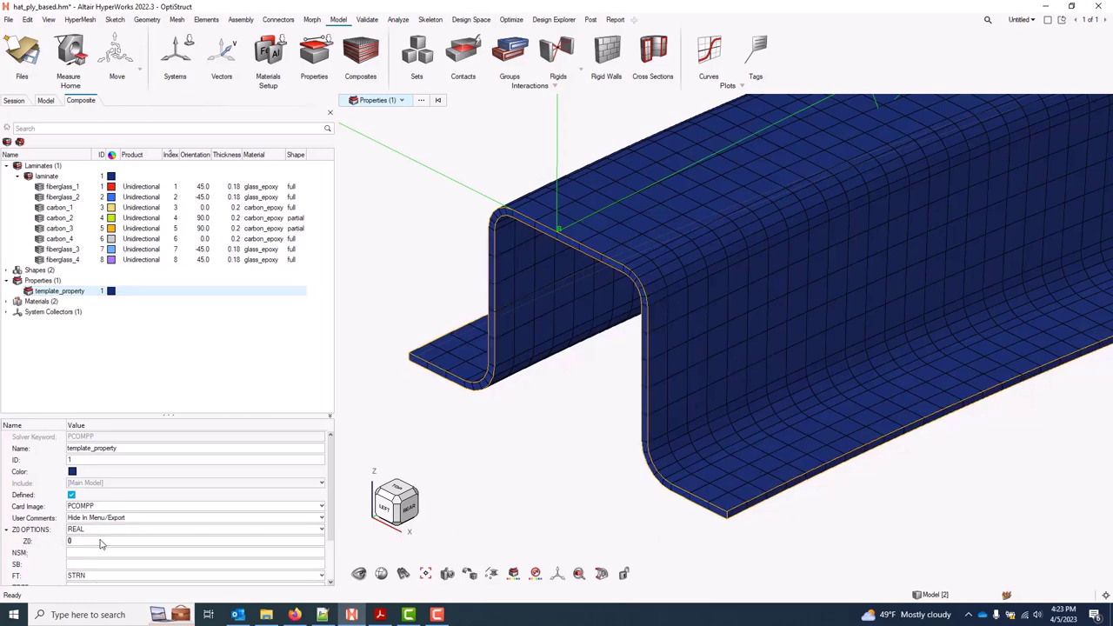
key("Return")
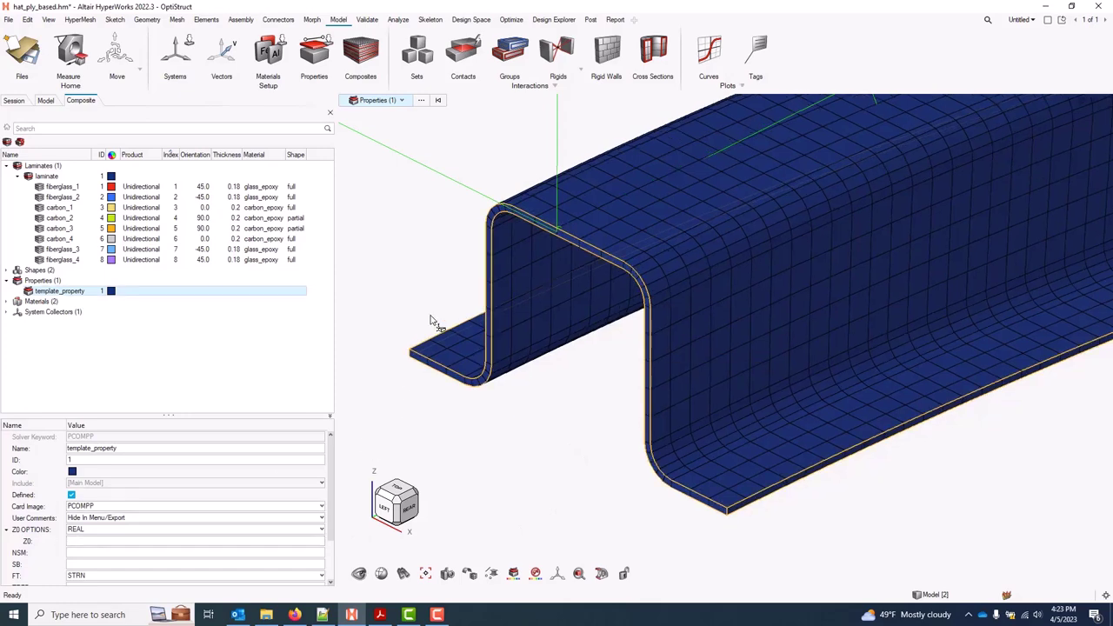
left_click(91, 544)
key("Return")
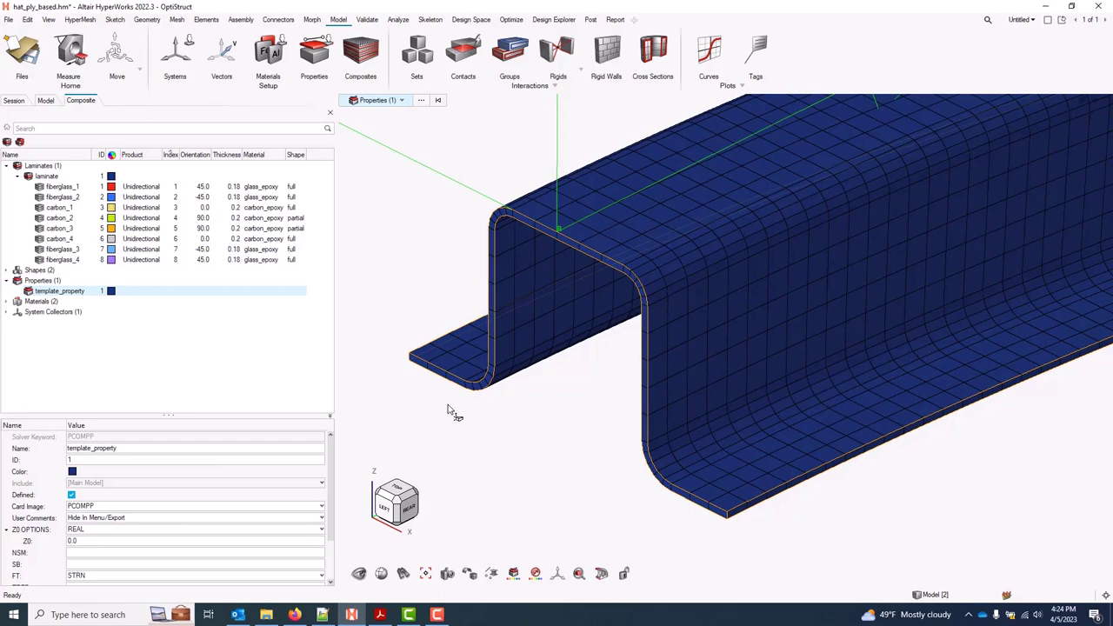
left_click(514, 574)
left_click_drag(561, 487, 522, 484)
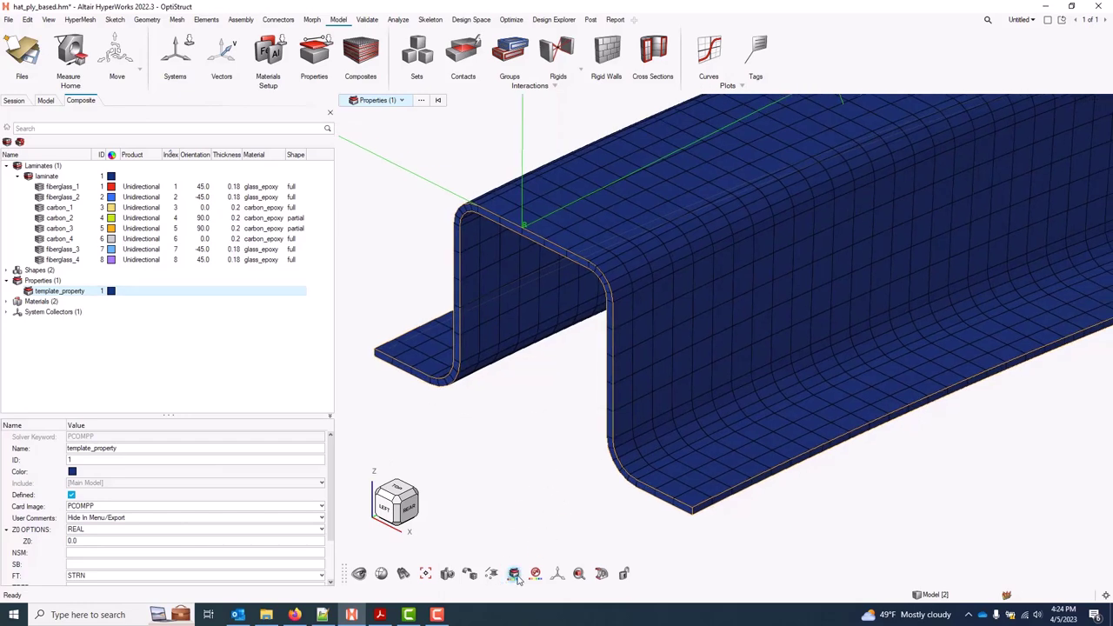
left_click(513, 574)
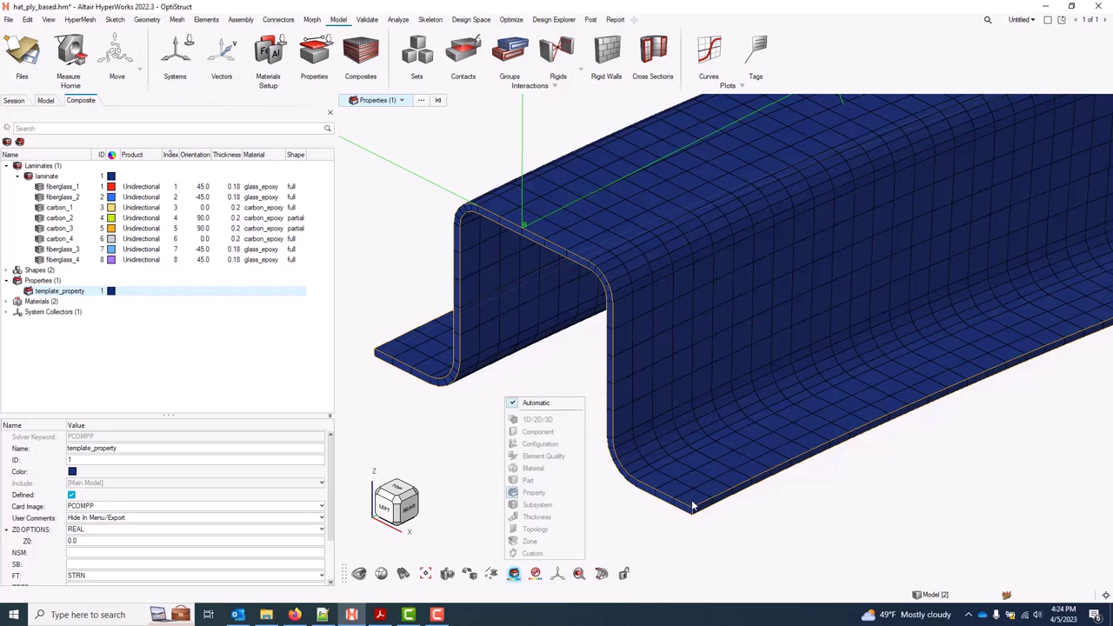
Colour the mesh by element thickness to reveal the 1.12 and 1.52 regions.
left_click(548, 405)
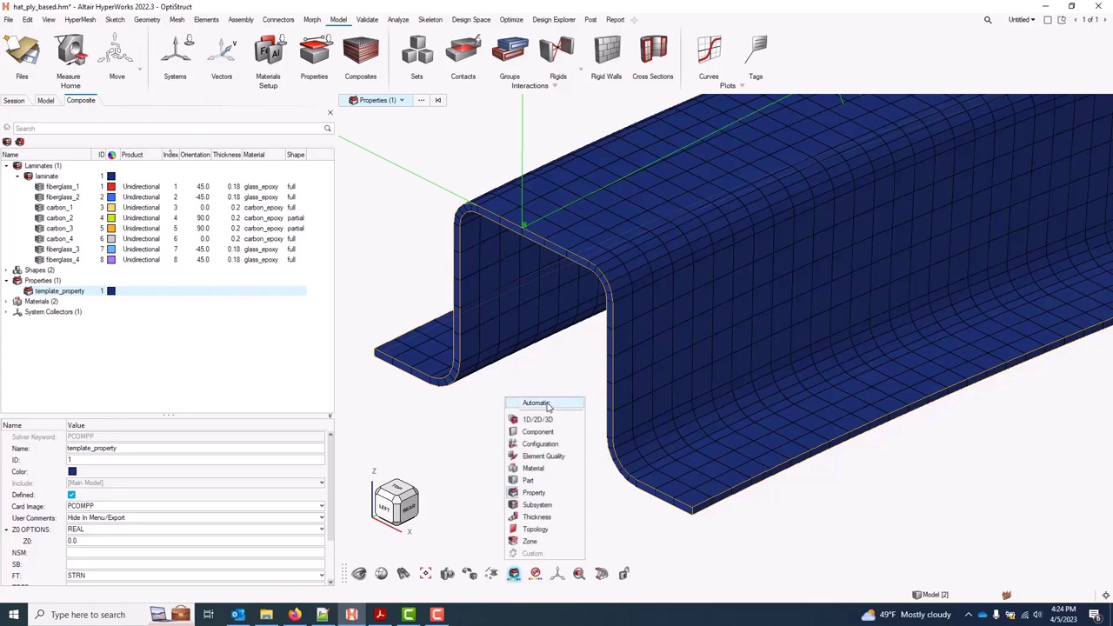
left_click(551, 519)
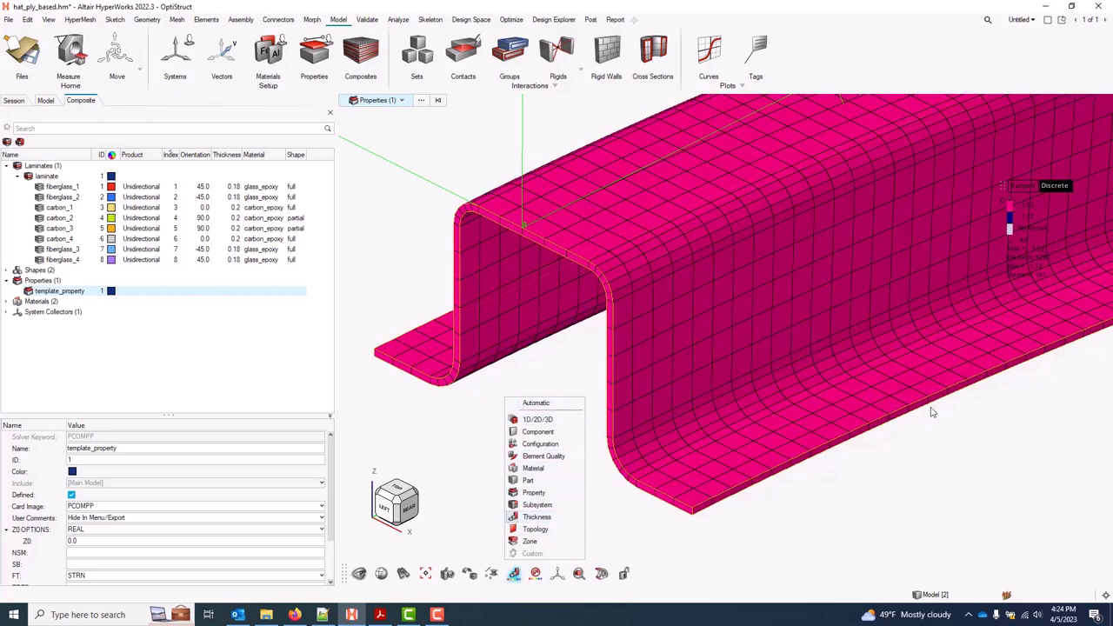
scroll(835, 443, "down", 5)
right_click_drag(710, 455, 669, 447)
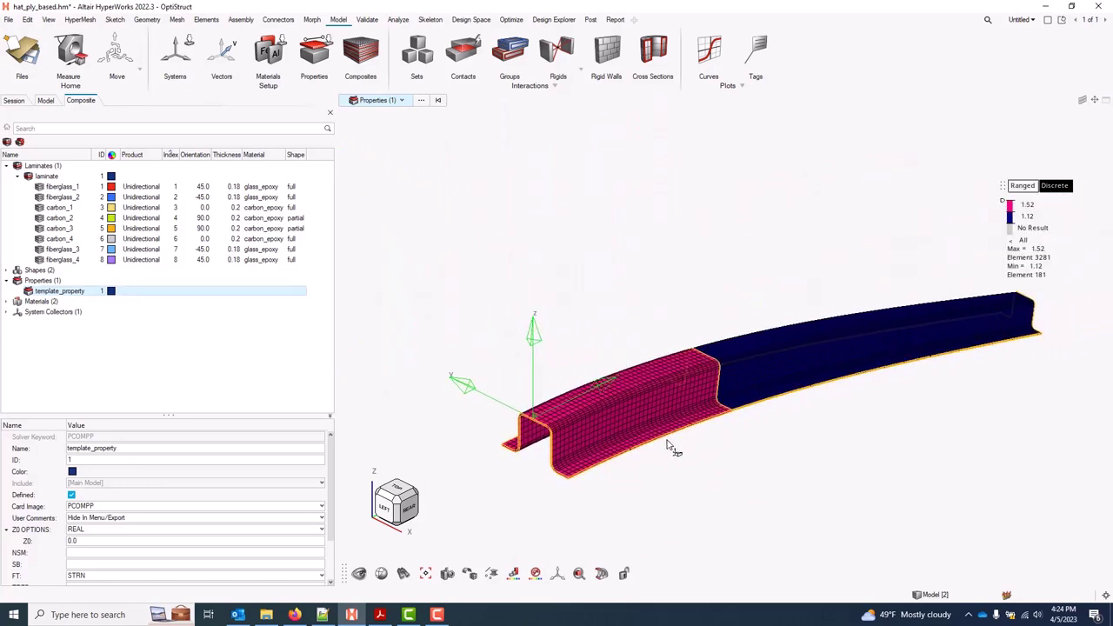
Colour the mesh by zone, rotate to inspect it, then restore Automatic colouring.
left_click(516, 576)
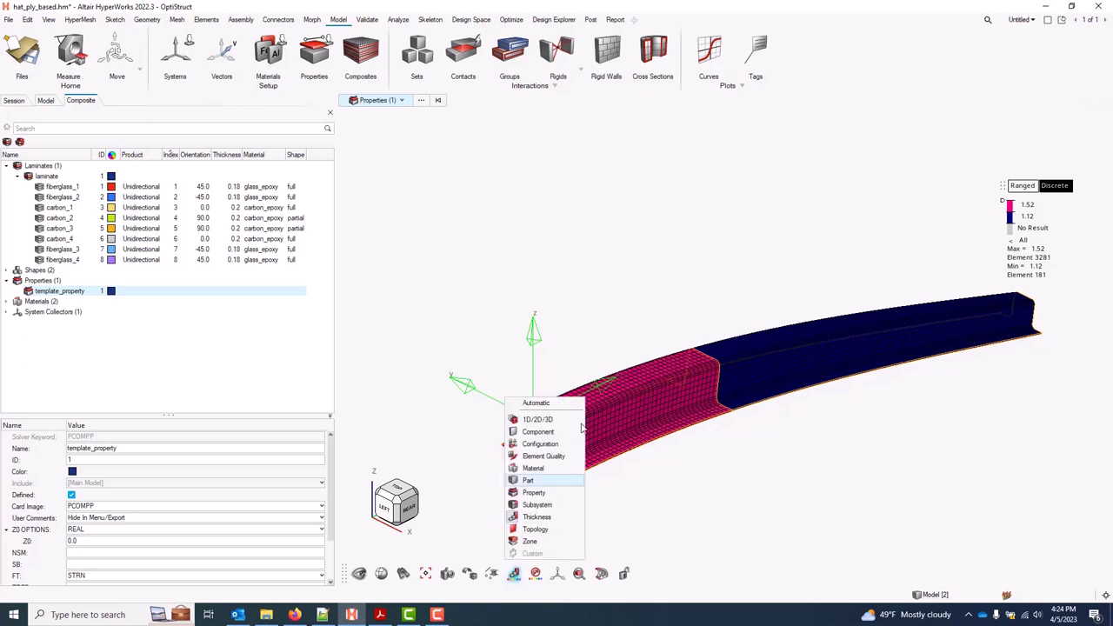
left_click(554, 543)
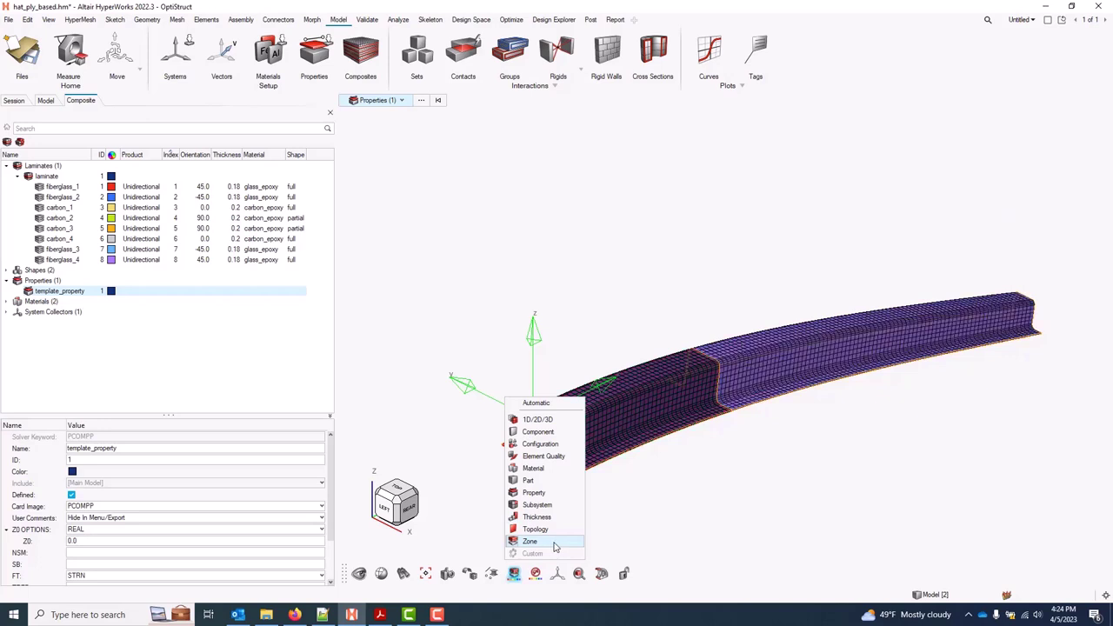
right_click_drag(591, 522, 711, 474)
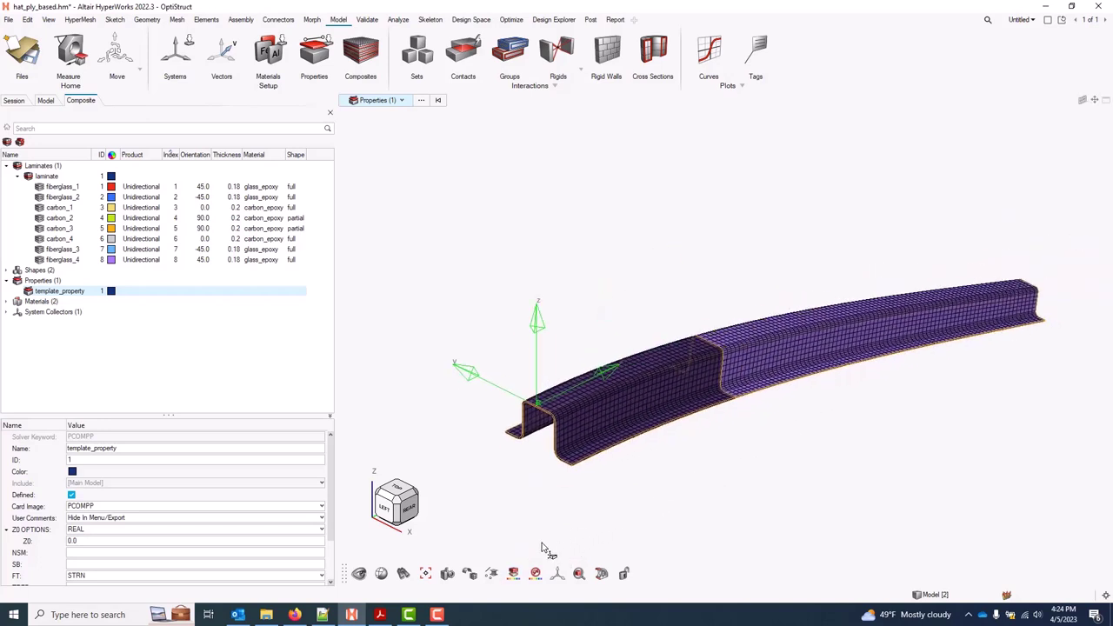
left_click(514, 575)
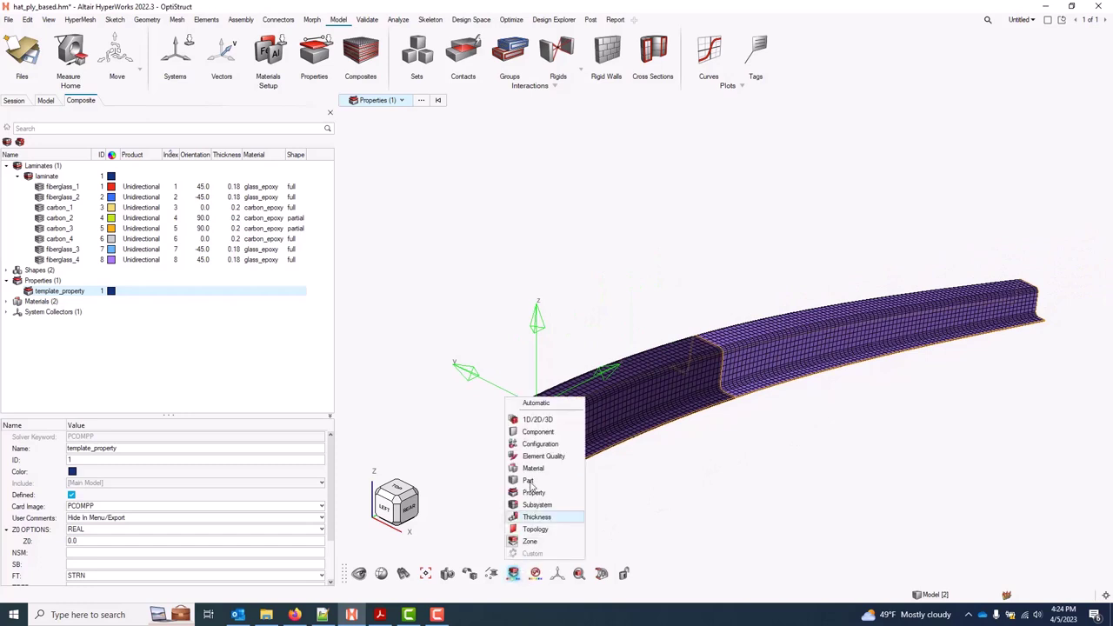
left_click(544, 405)
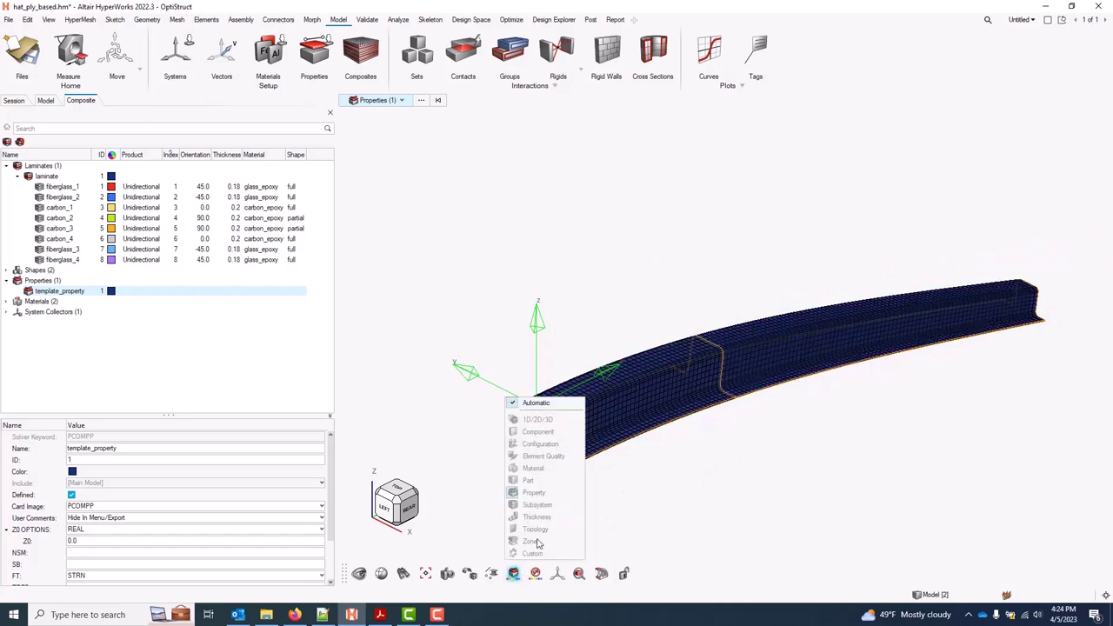
Display the plies as independent stacked layers and zoom into the hat-section end.
left_click(493, 574)
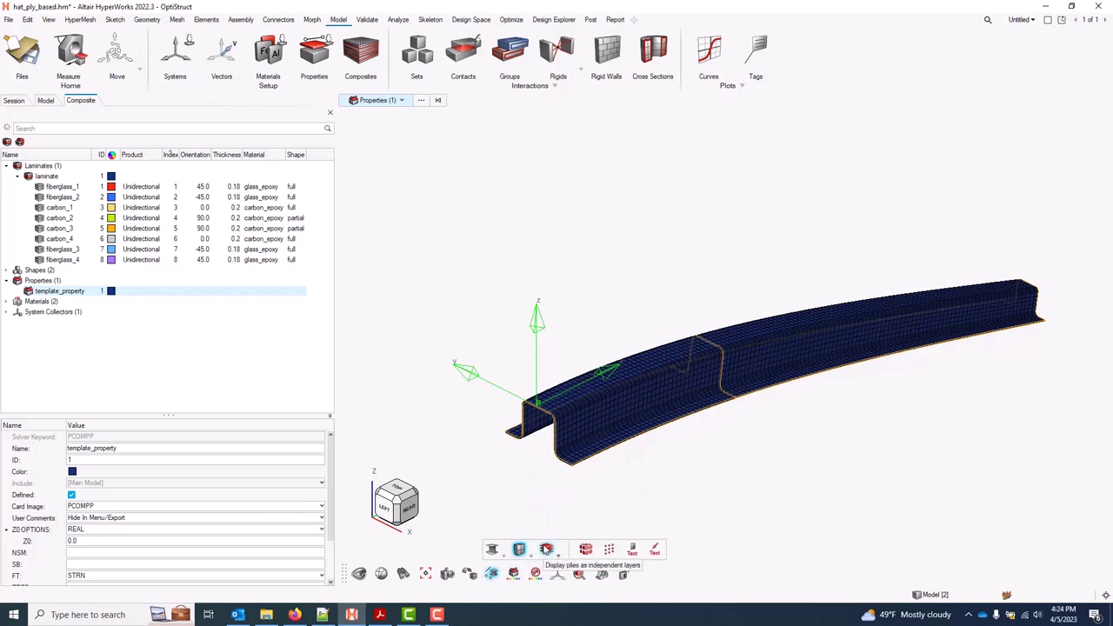
left_click(546, 550)
left_click(513, 484)
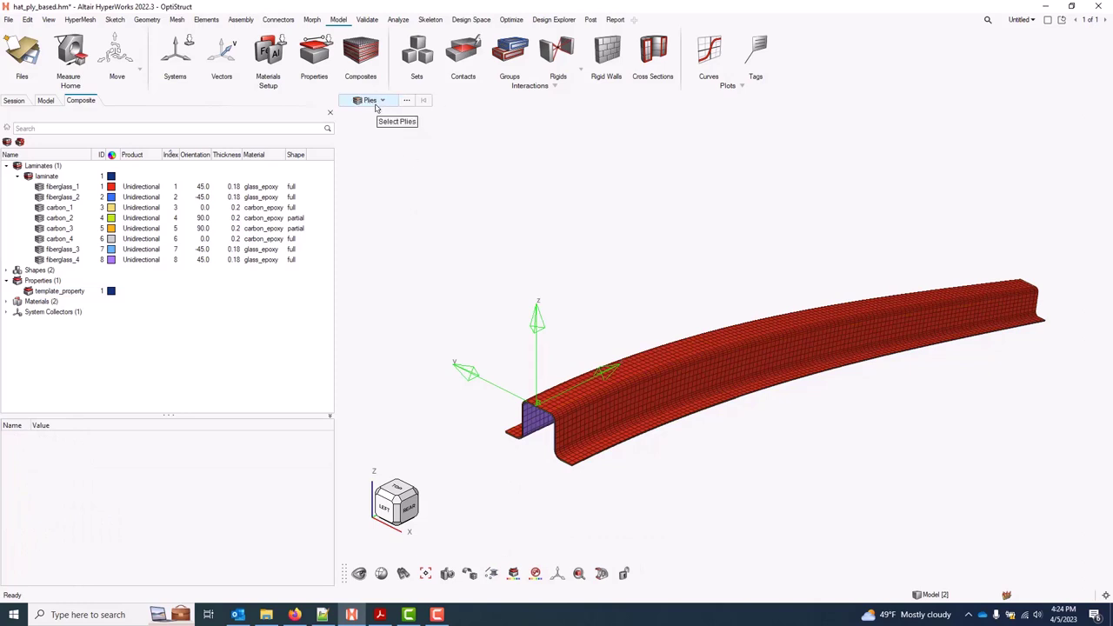
middle_click_drag(522, 503, 527, 481)
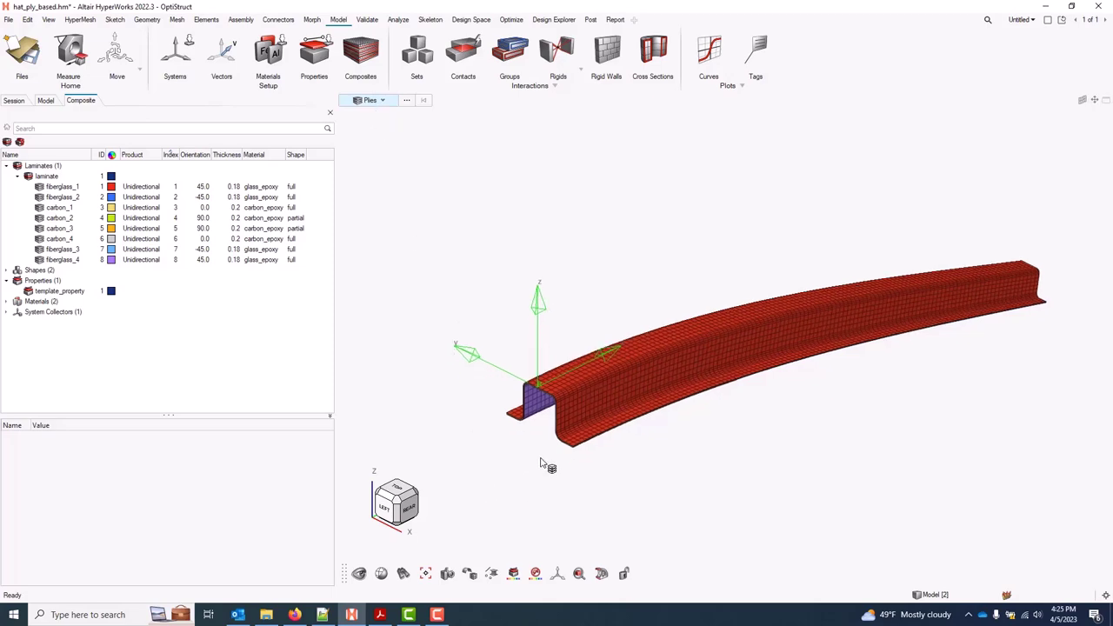
scroll(522, 443, "up", 6)
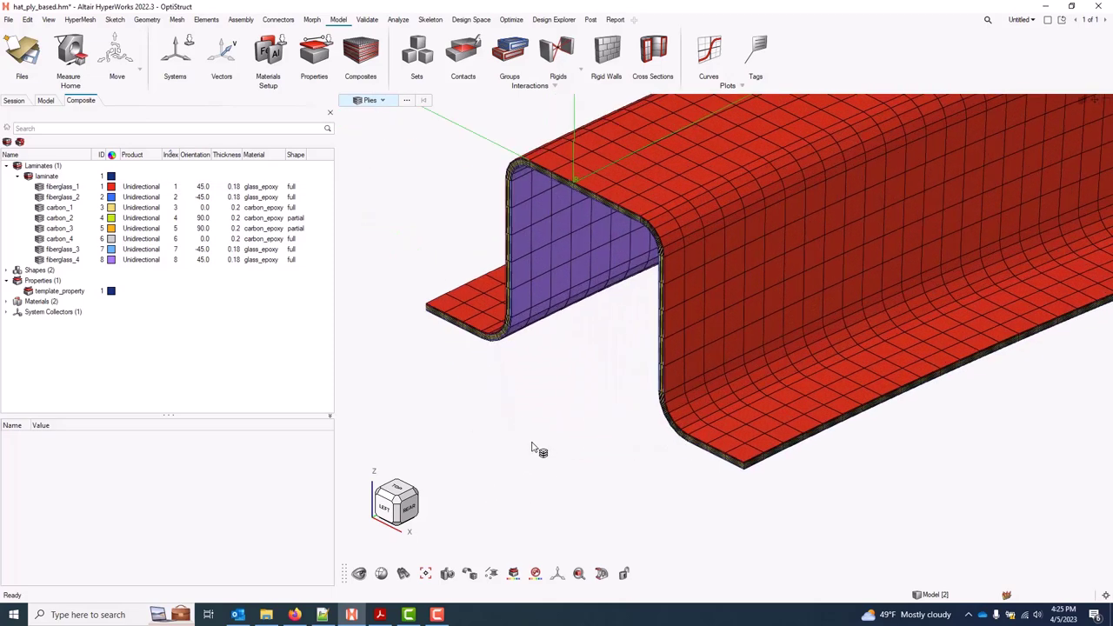
scroll(551, 397, "up", 3)
middle_click_drag(549, 449, 534, 479)
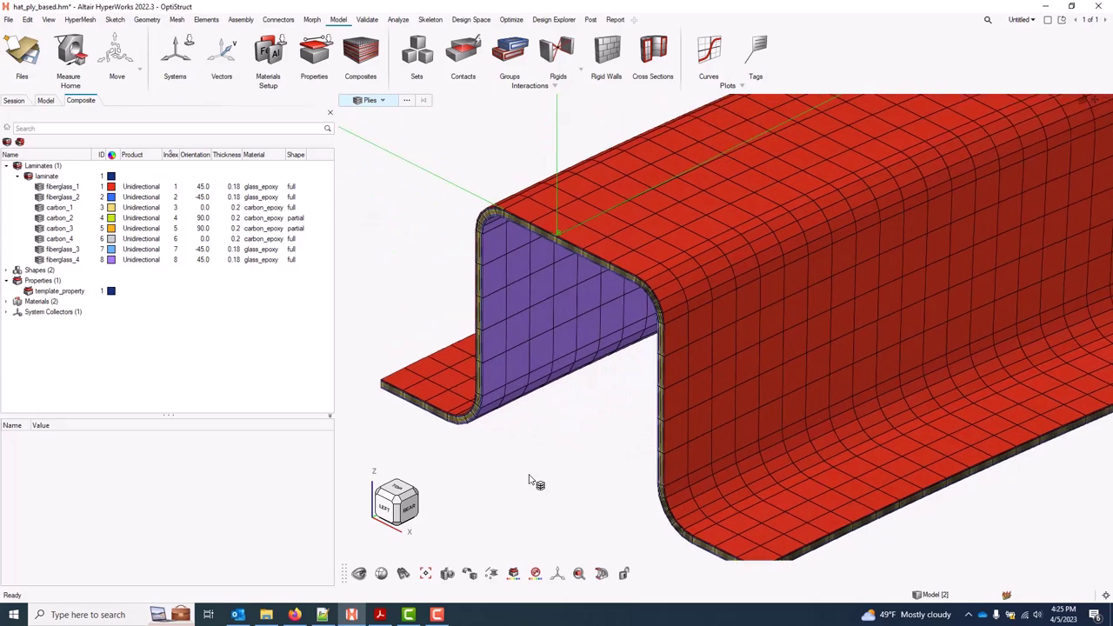
Select all eight plies with Ctrl+A and apply Auto Color from the colour swatch.
left_click(69, 188)
key("ctrl+a")
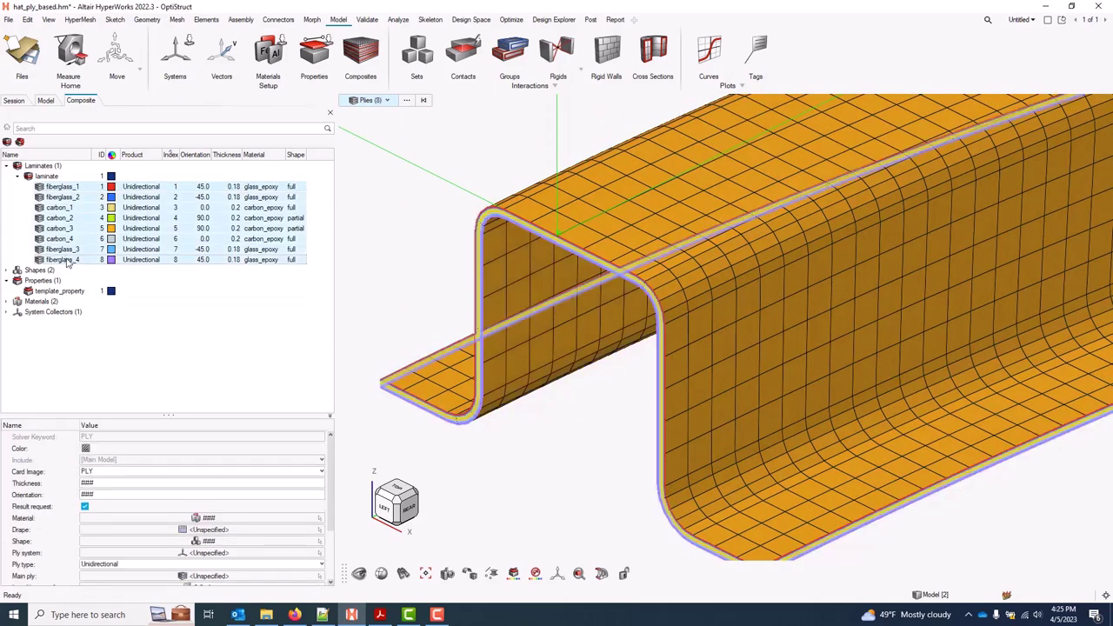
left_click(112, 188)
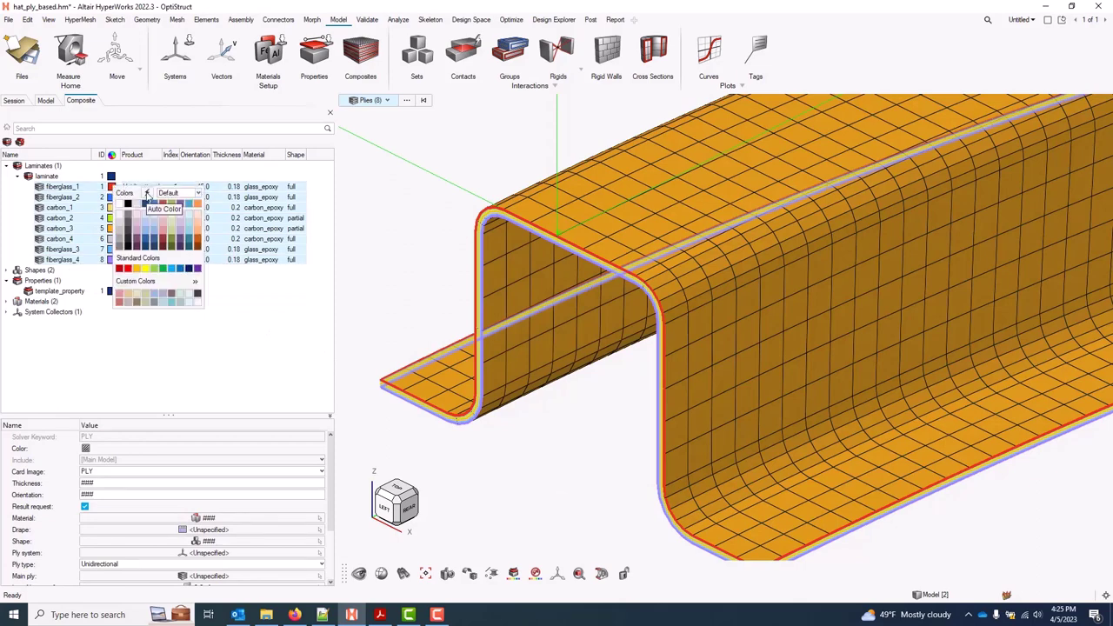
left_click(148, 193)
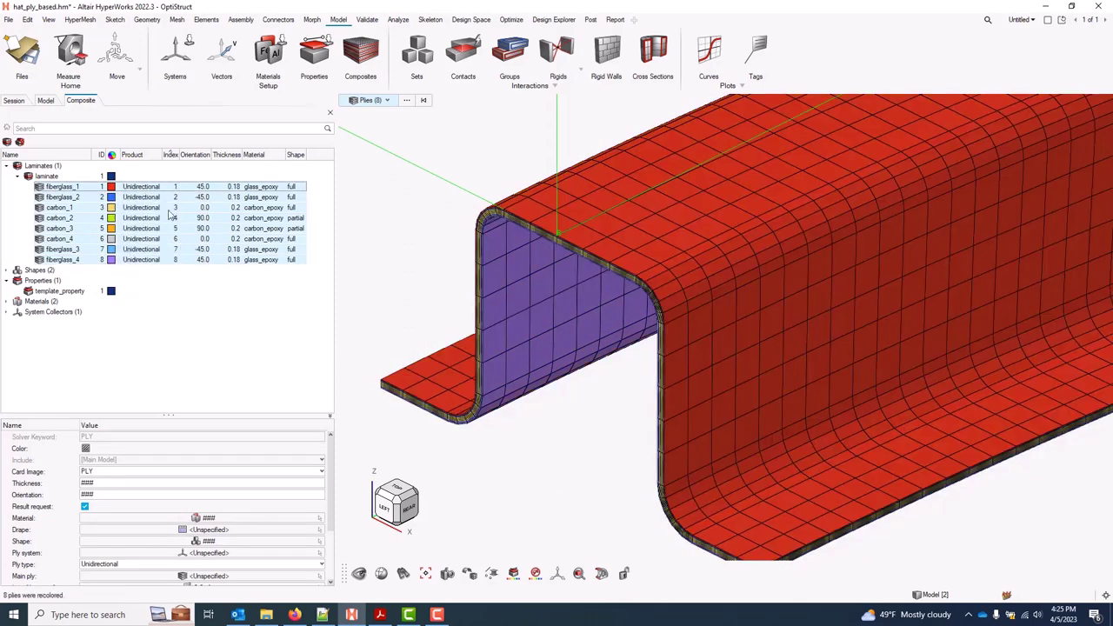
left_click(575, 511)
scroll(487, 410, "up", 3)
scroll(641, 456, "up", 5)
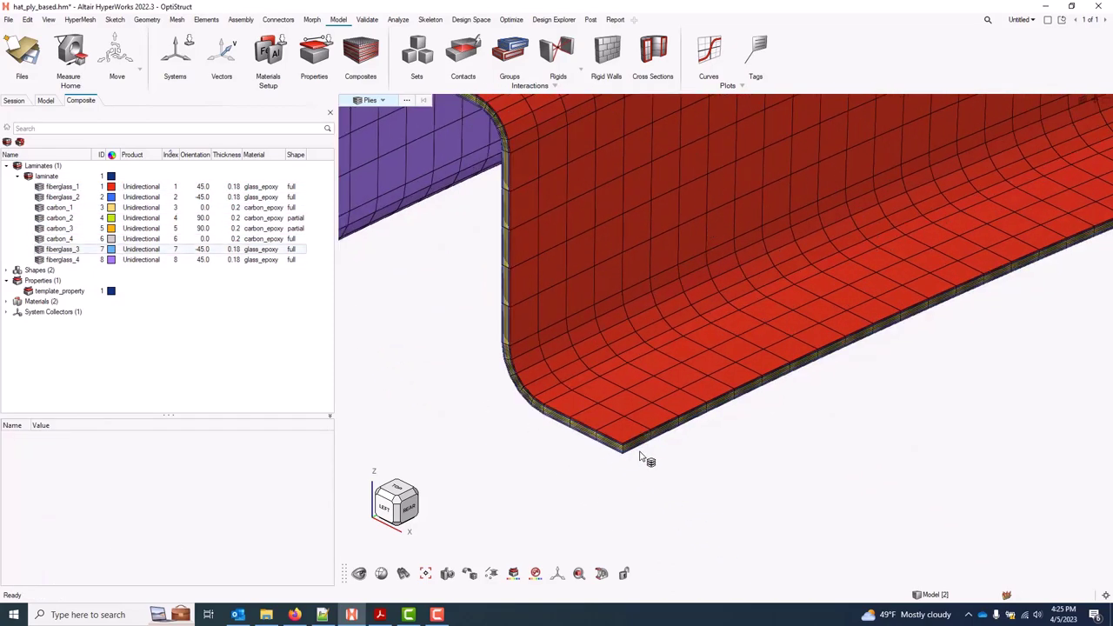
scroll(637, 457, "up", 2)
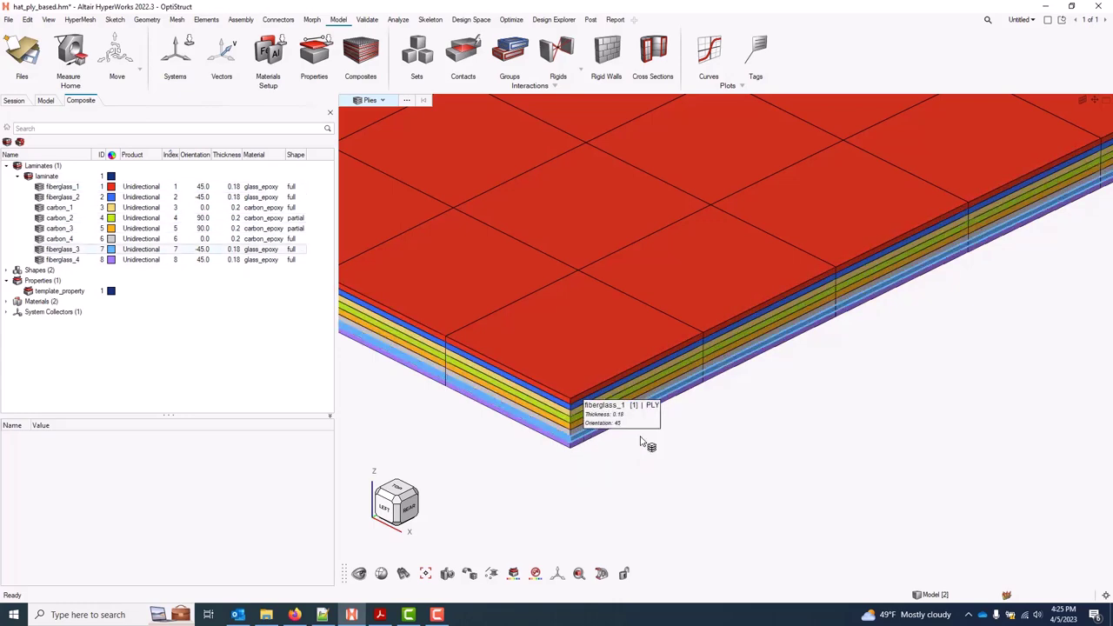
scroll(813, 432, "down", 3)
scroll(666, 472, "down", 5)
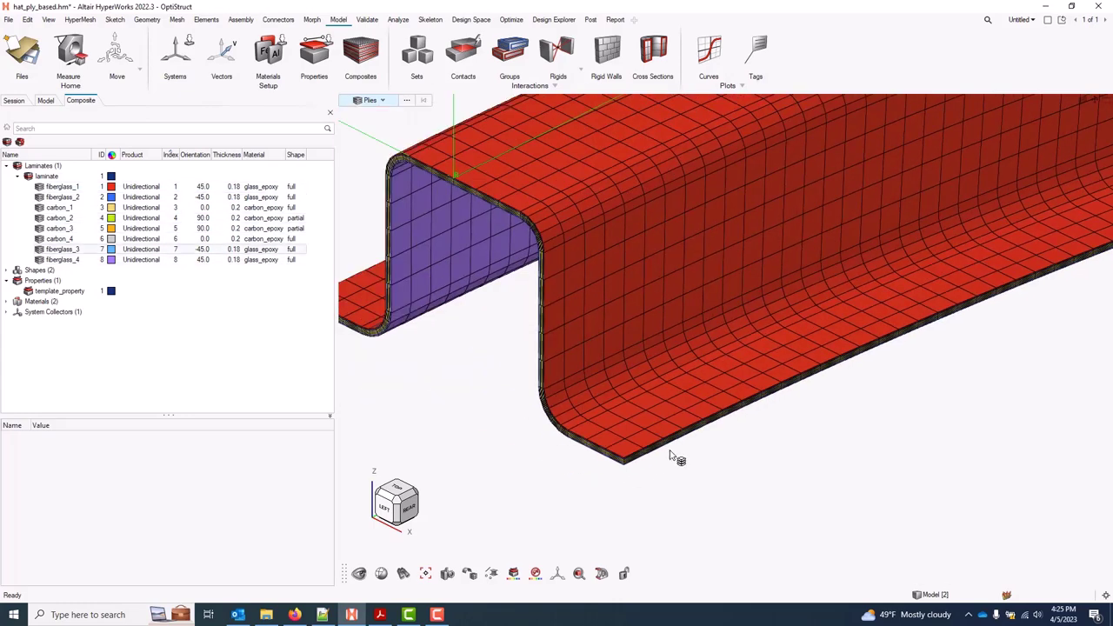
scroll(770, 440, "up", 5)
scroll(716, 425, "down", 3)
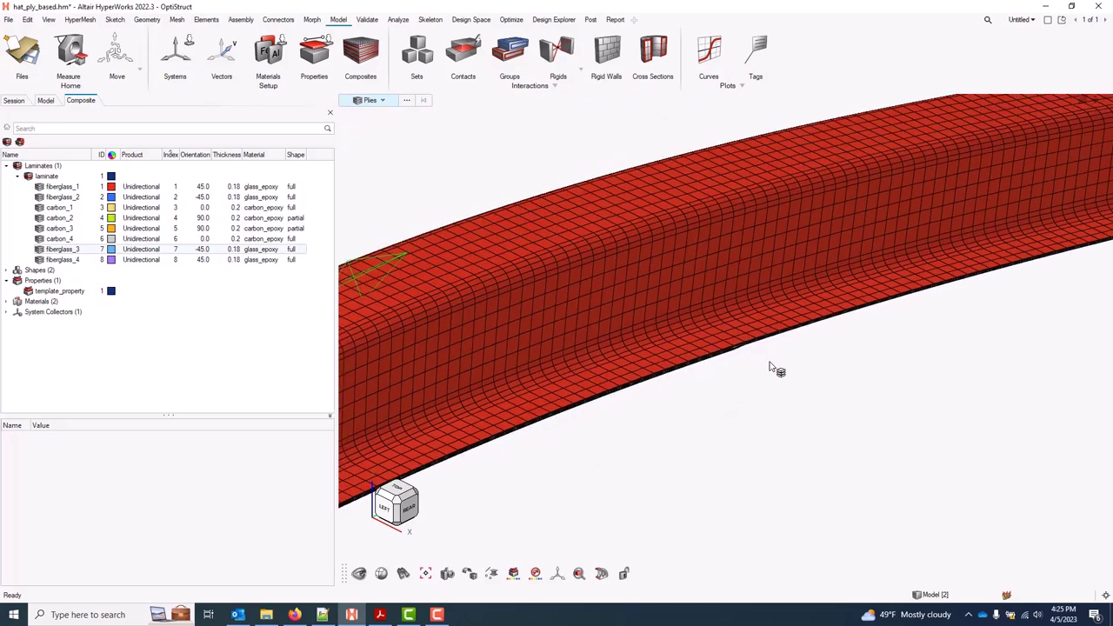
scroll(715, 331, "up", 5)
scroll(715, 332, "up", 3)
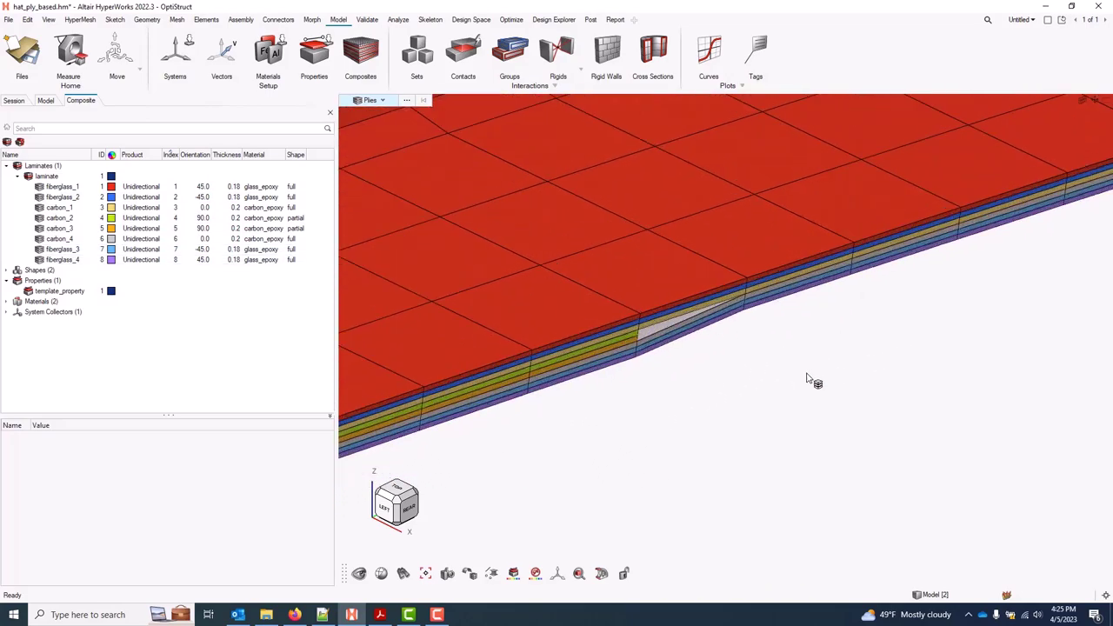
middle_click_drag(727, 358, 733, 425)
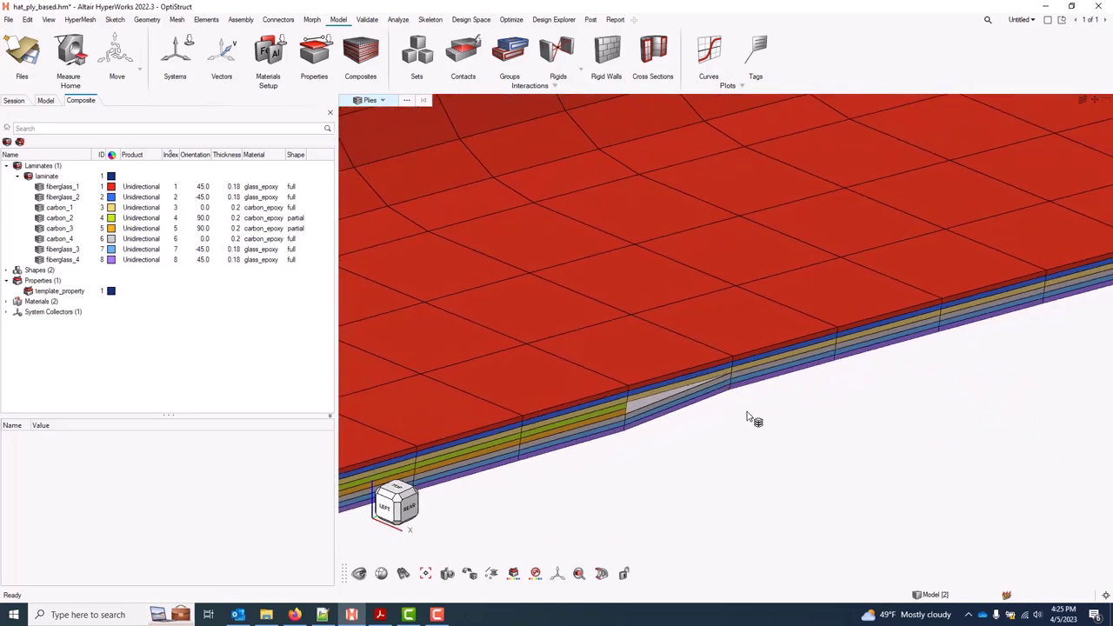
scroll(746, 418, "down", 10)
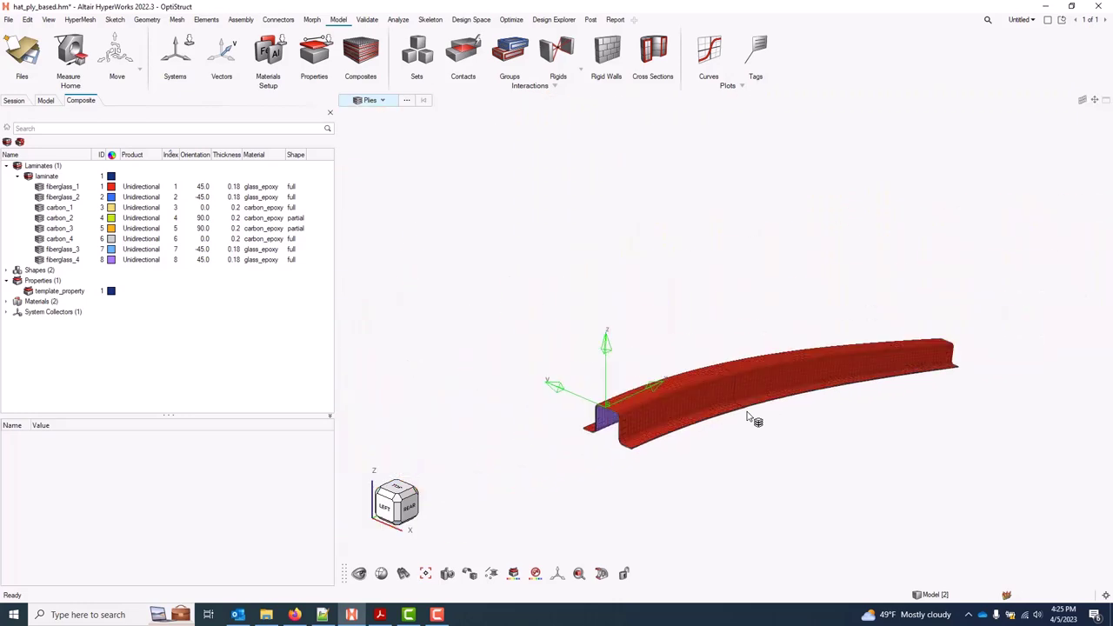
middle_click_drag(746, 417, 688, 392)
scroll(715, 390, "up", 5)
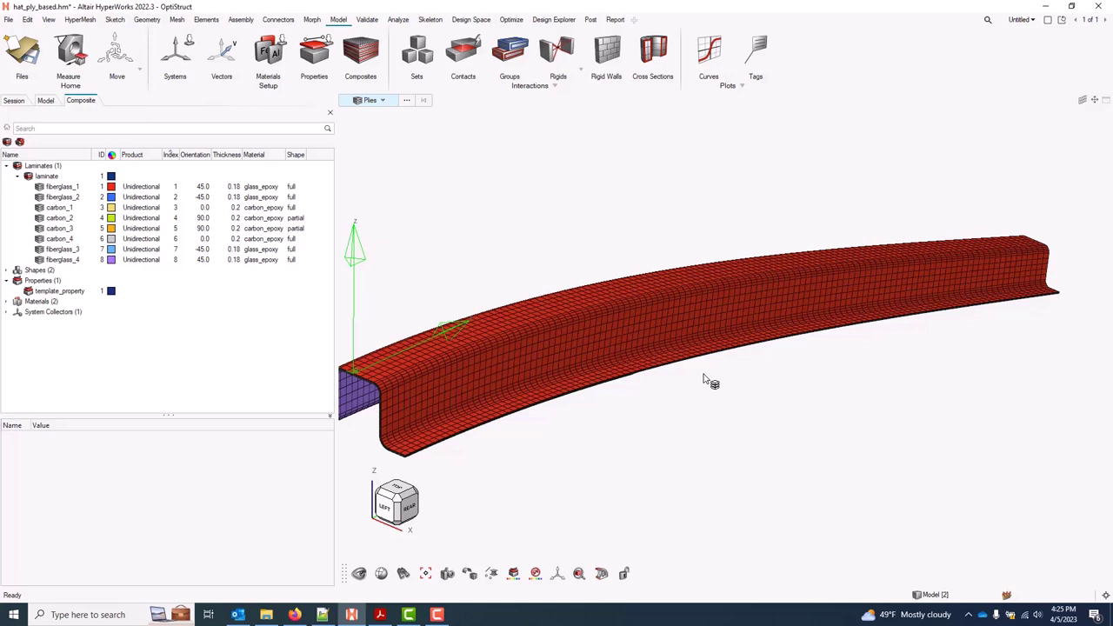
middle_click_drag(739, 383, 746, 383)
scroll(743, 385, "down", 3)
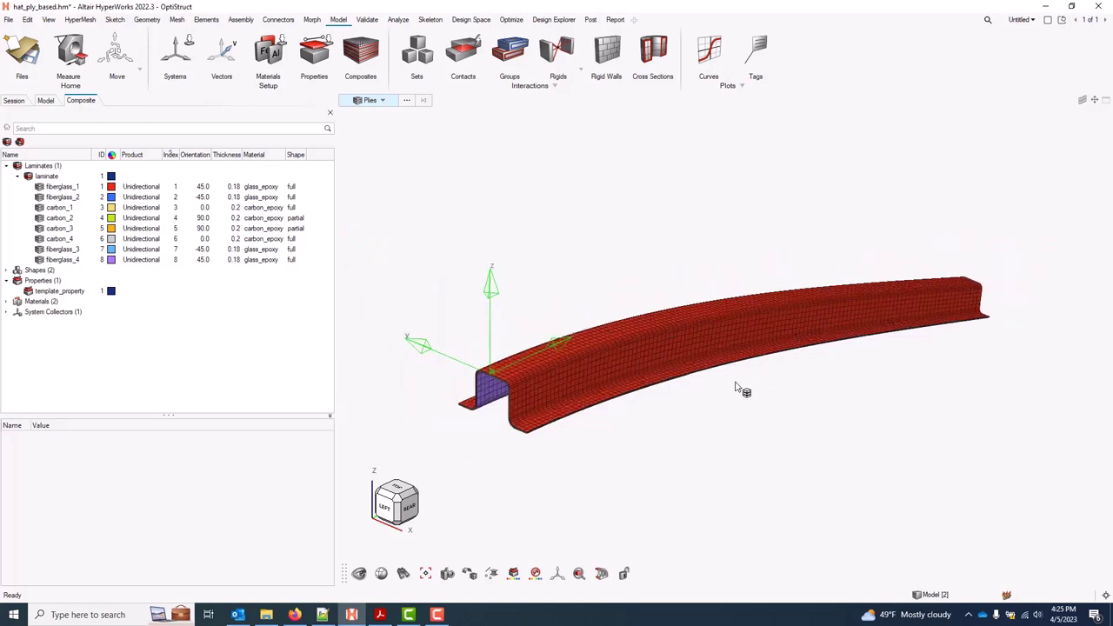